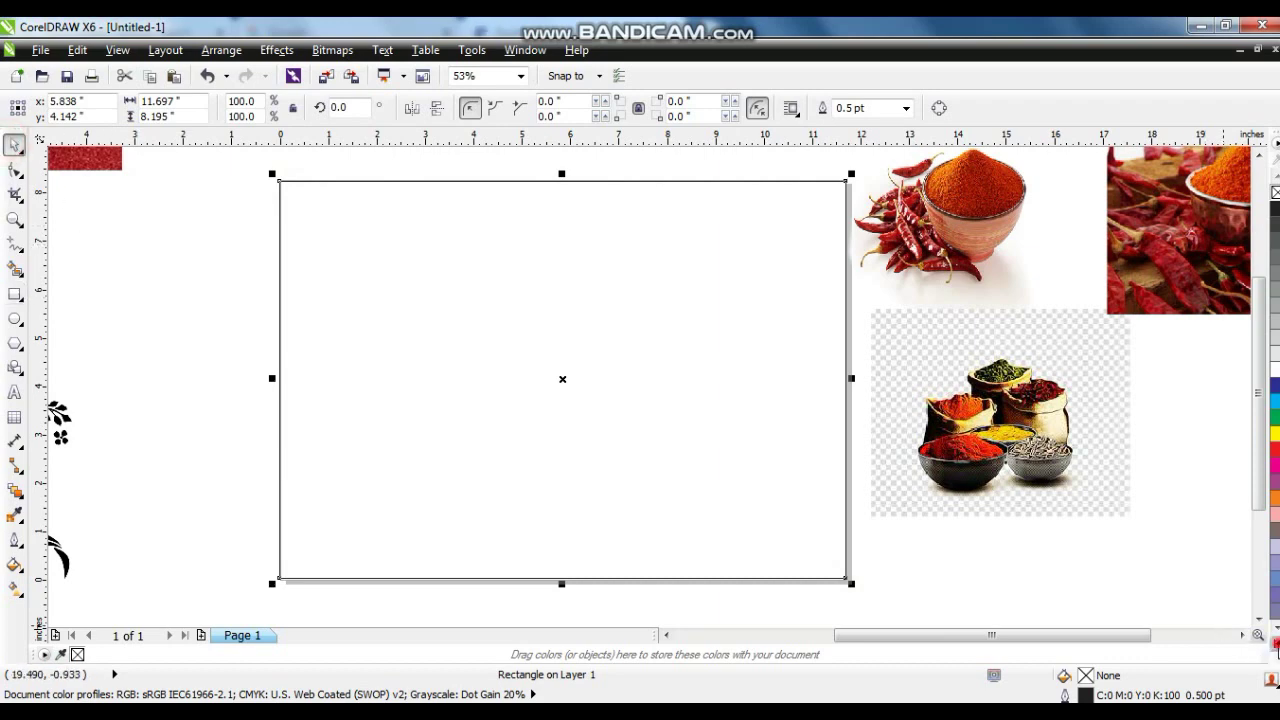
- Fill the page-sized rectangle with red and remove its outline
{"action": "left_click", "coordinate": [1276, 646]}
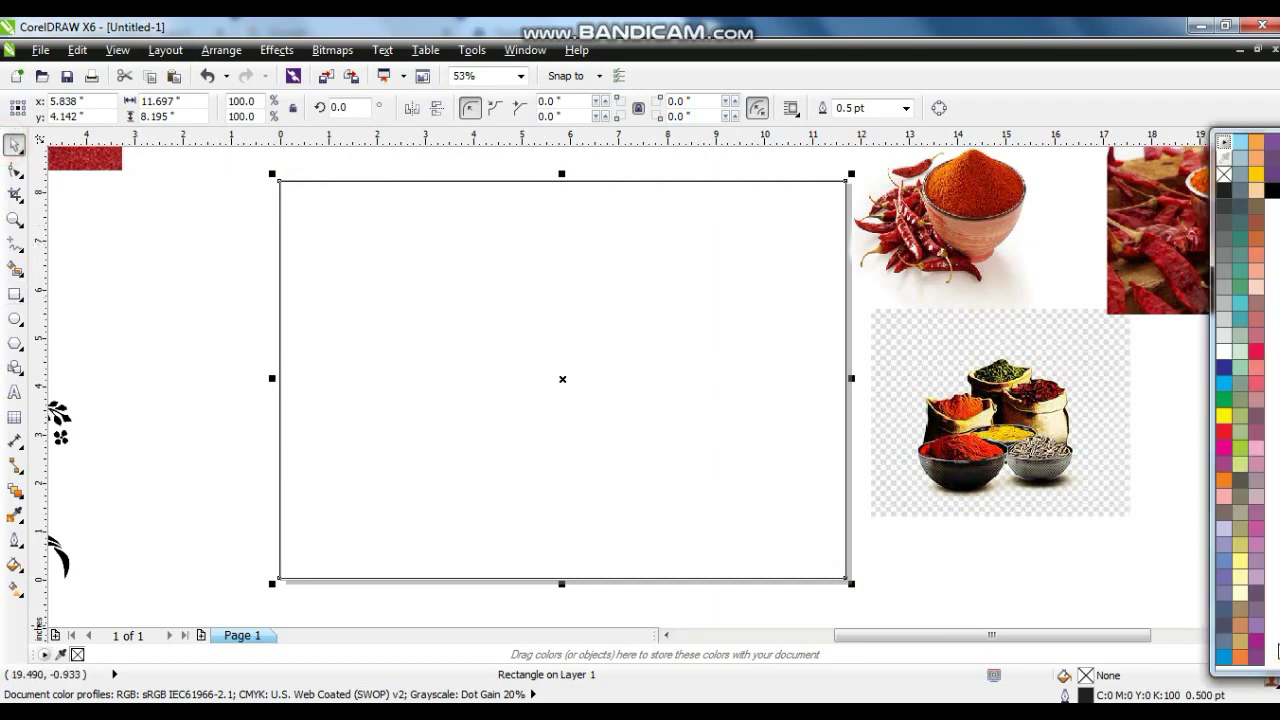
{"action": "left_click", "coordinate": [1225, 434]}
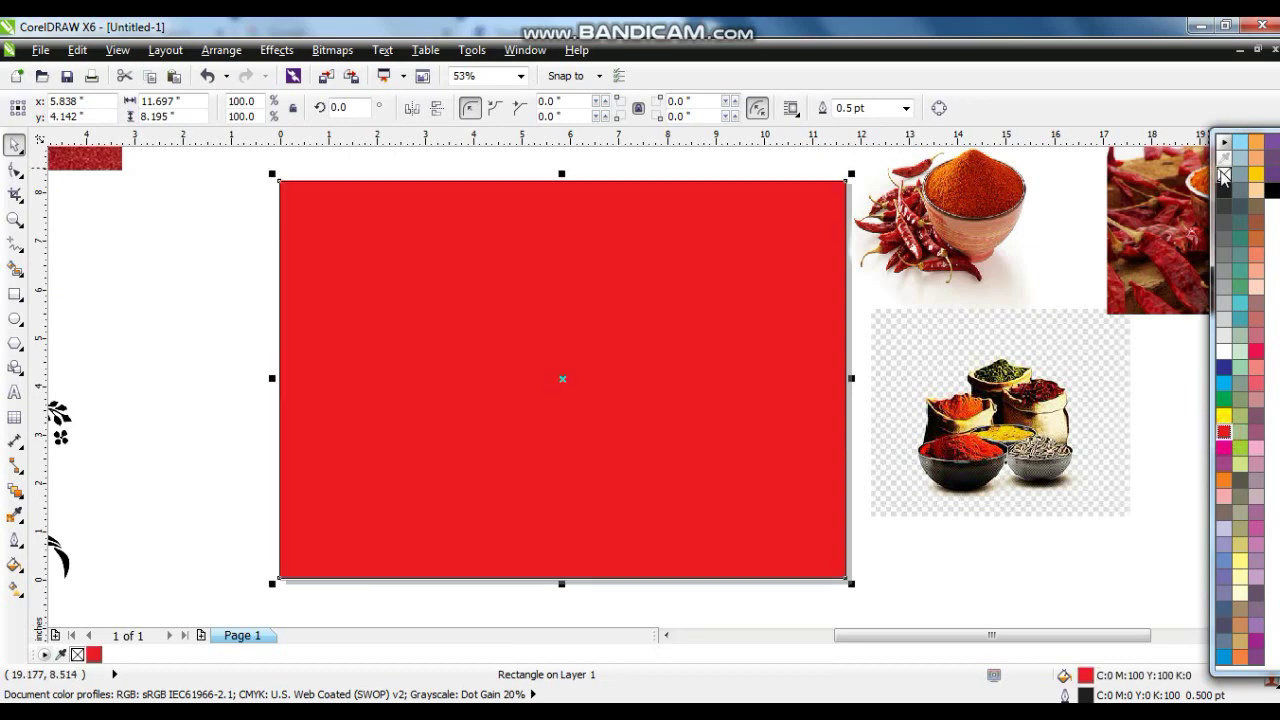
{"action": "right_click", "coordinate": [1223, 175]}
- Change the rectangle's uniform fill to a darker red, C11 M100 Y100 K3
{"action": "left_click", "coordinate": [16, 565]}
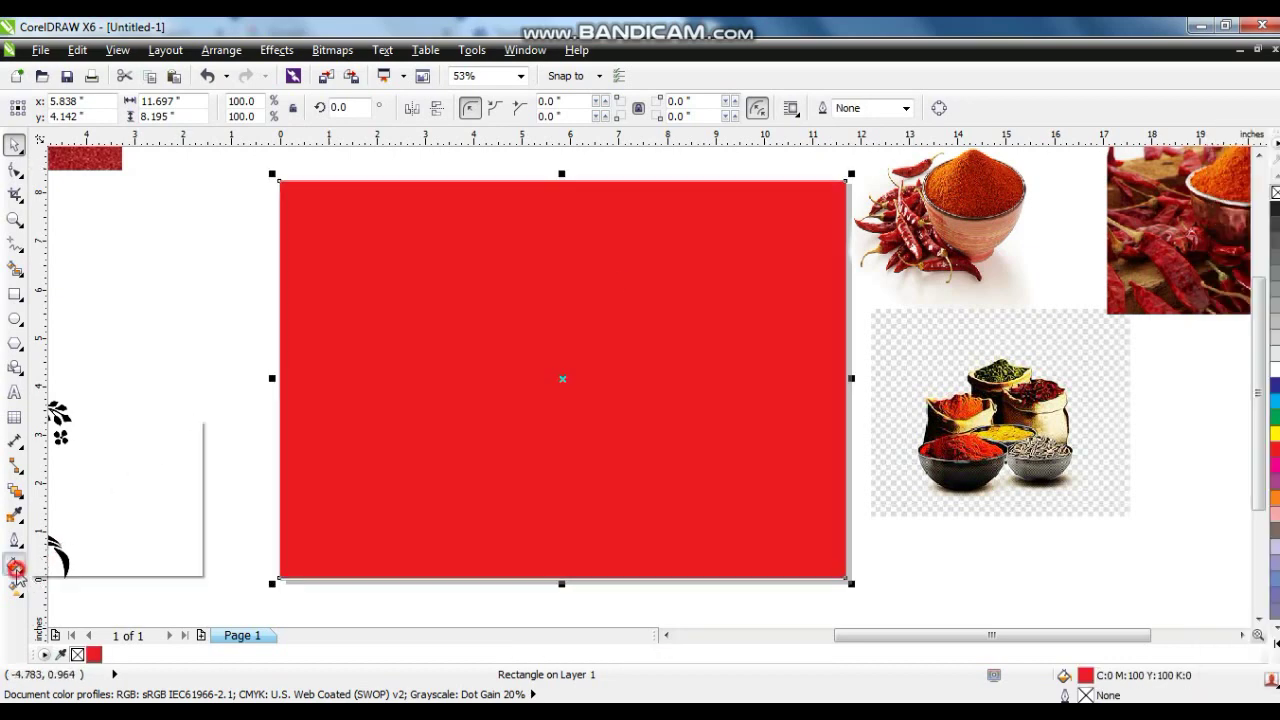
{"action": "key", "text": "shift+F11"}
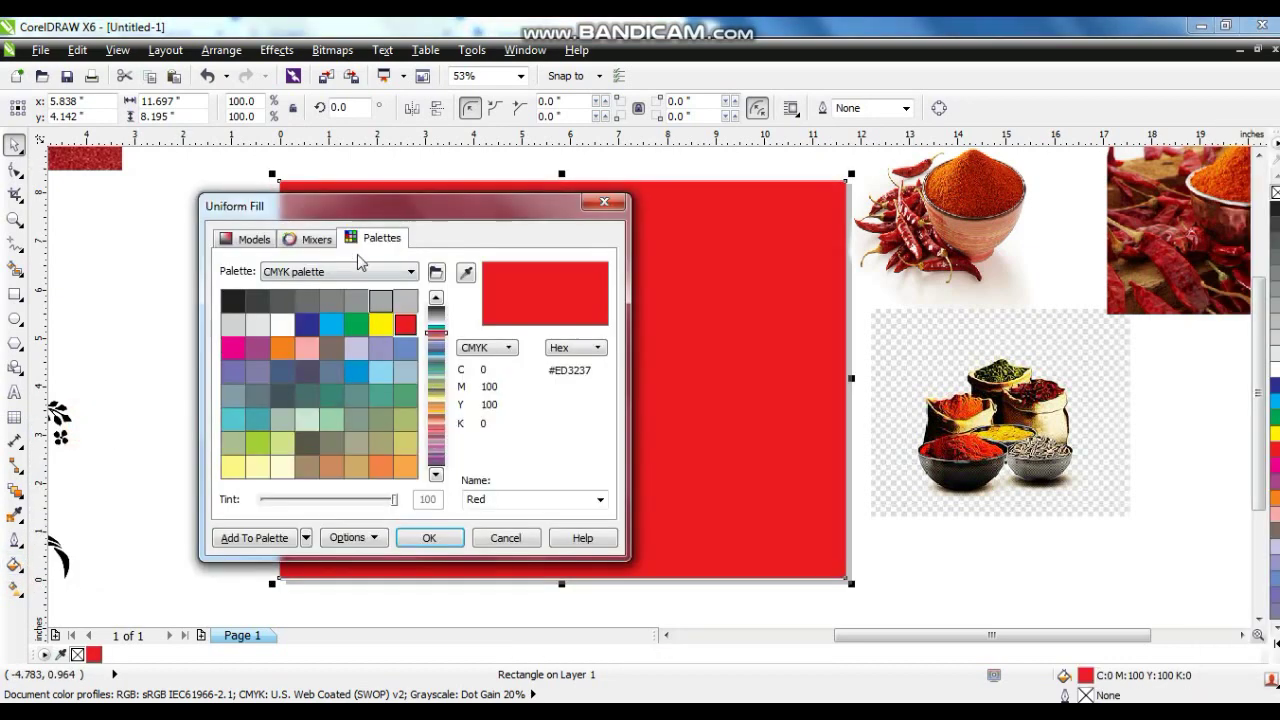
{"action": "left_click", "coordinate": [247, 238]}
{"action": "left_click_drag", "start_coordinate": [380, 309], "coordinate": [388, 330]}
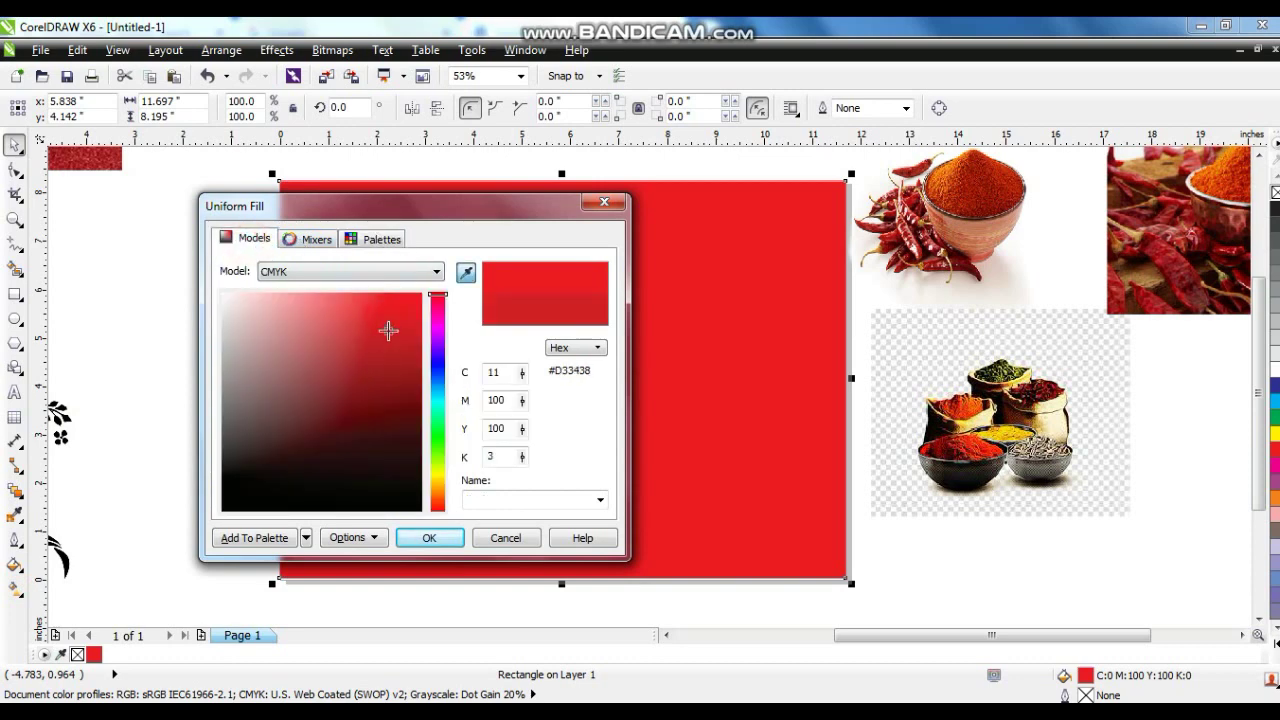
{"action": "left_click", "coordinate": [429, 538]}
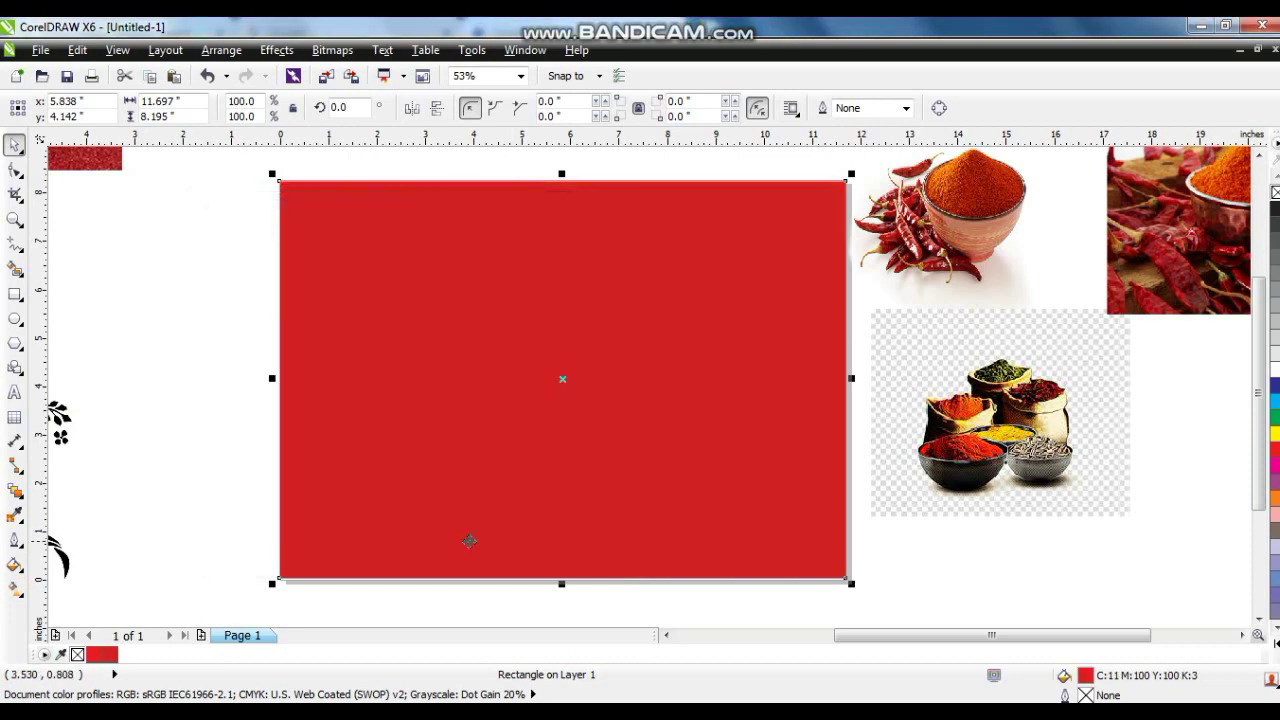
- Apply a vertical linear gradient to the rectangle with dark red at both ends and bright red at an intermediate node
{"action": "left_click_drag", "start_coordinate": [500, 550], "coordinate": [491, 322]}
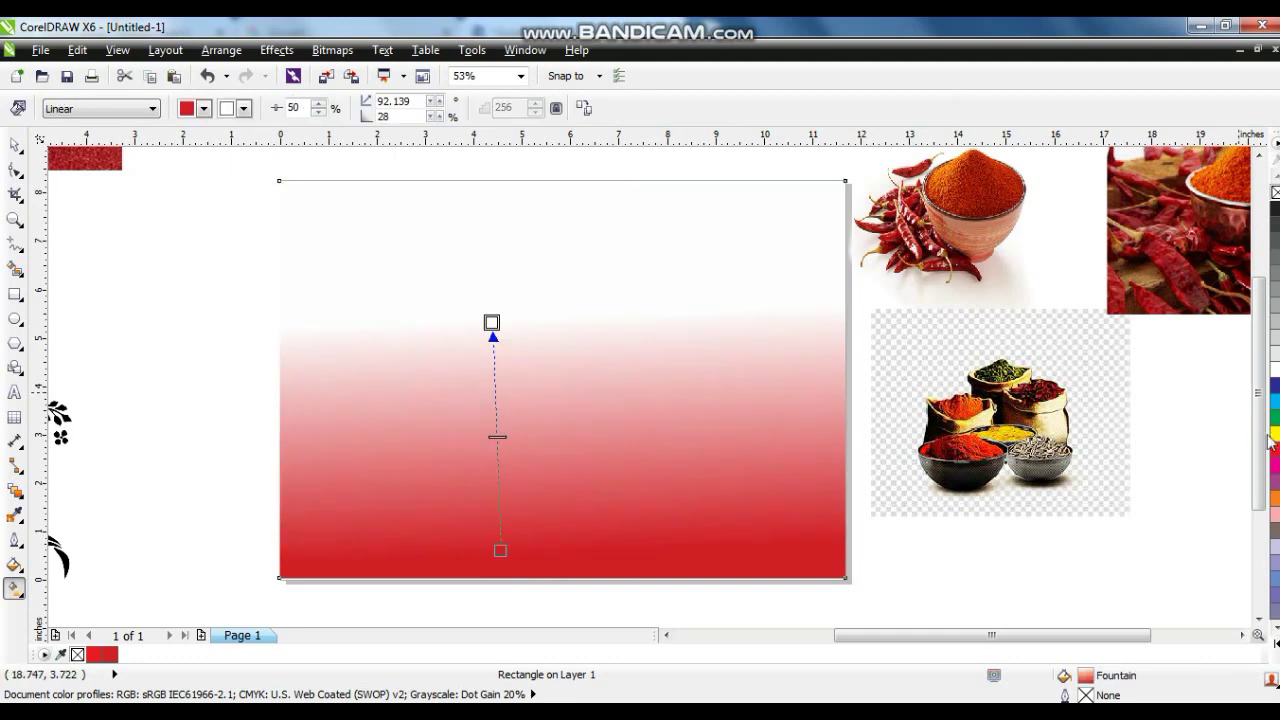
{"action": "left_click_drag", "start_coordinate": [115, 650], "coordinate": [430, 382]}
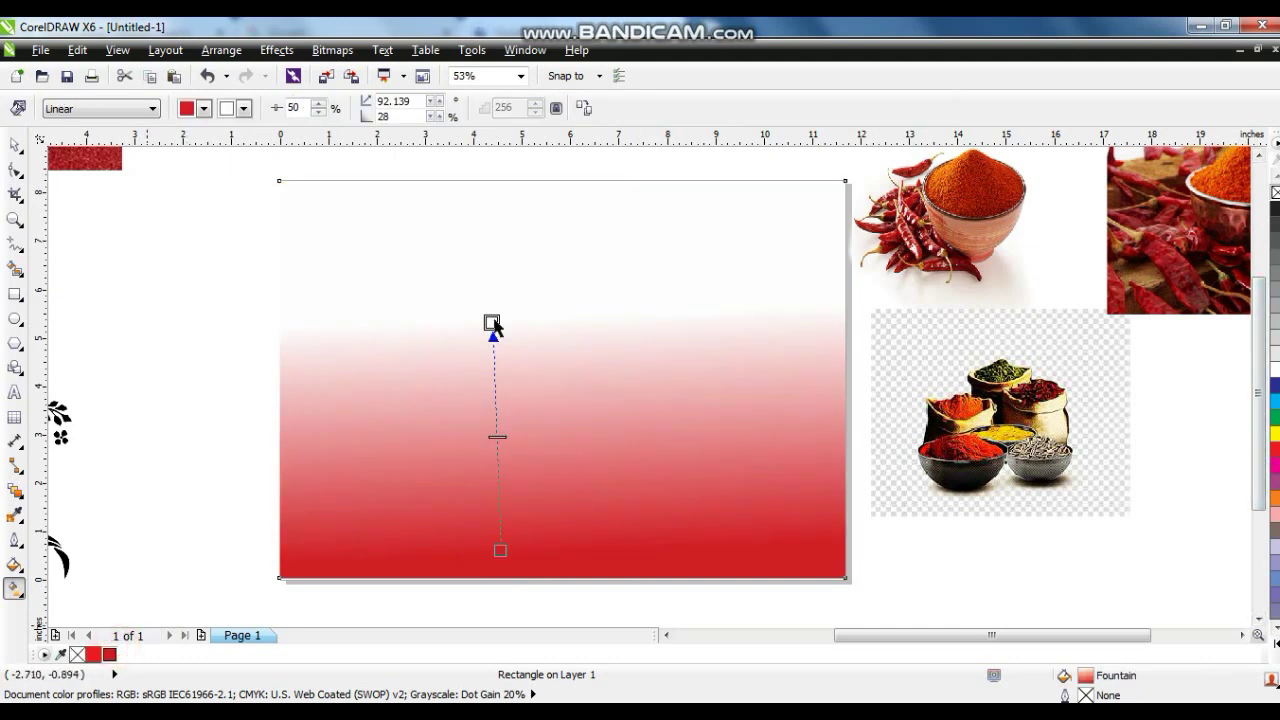
{"action": "left_click_drag", "start_coordinate": [494, 327], "coordinate": [492, 324]}
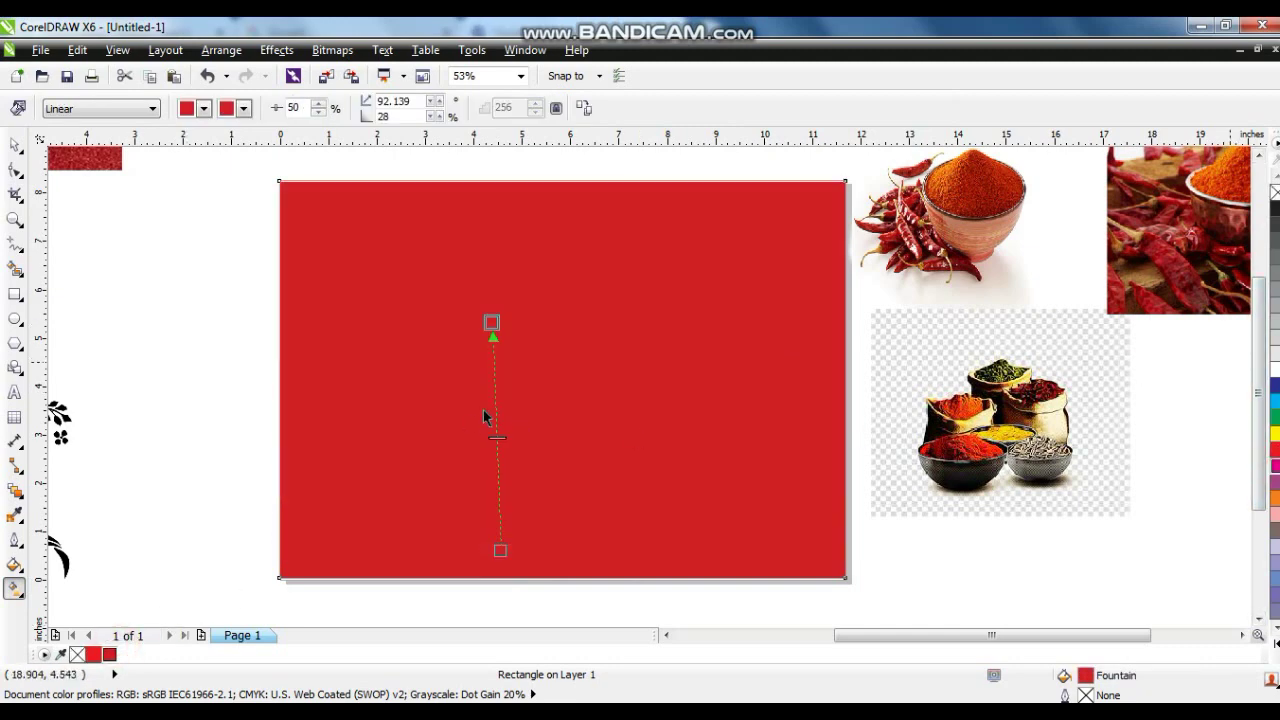
{"action": "left_click_drag", "start_coordinate": [497, 410], "coordinate": [495, 405]}
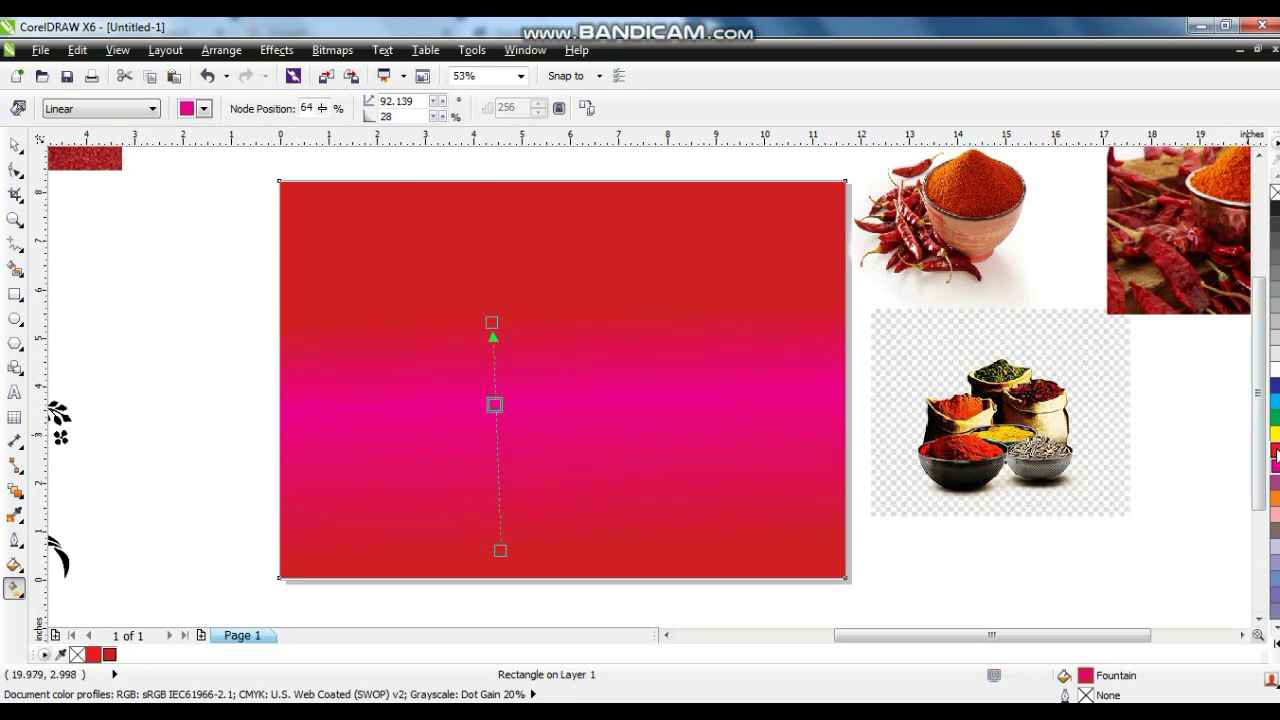
- Stretch the red gradient vertically from near the rectangle's upper edge to just below its lower edge
{"action": "left_click_drag", "start_coordinate": [491, 322], "coordinate": [503, 205]}
{"action": "left_click_drag", "start_coordinate": [500, 550], "coordinate": [506, 603]}
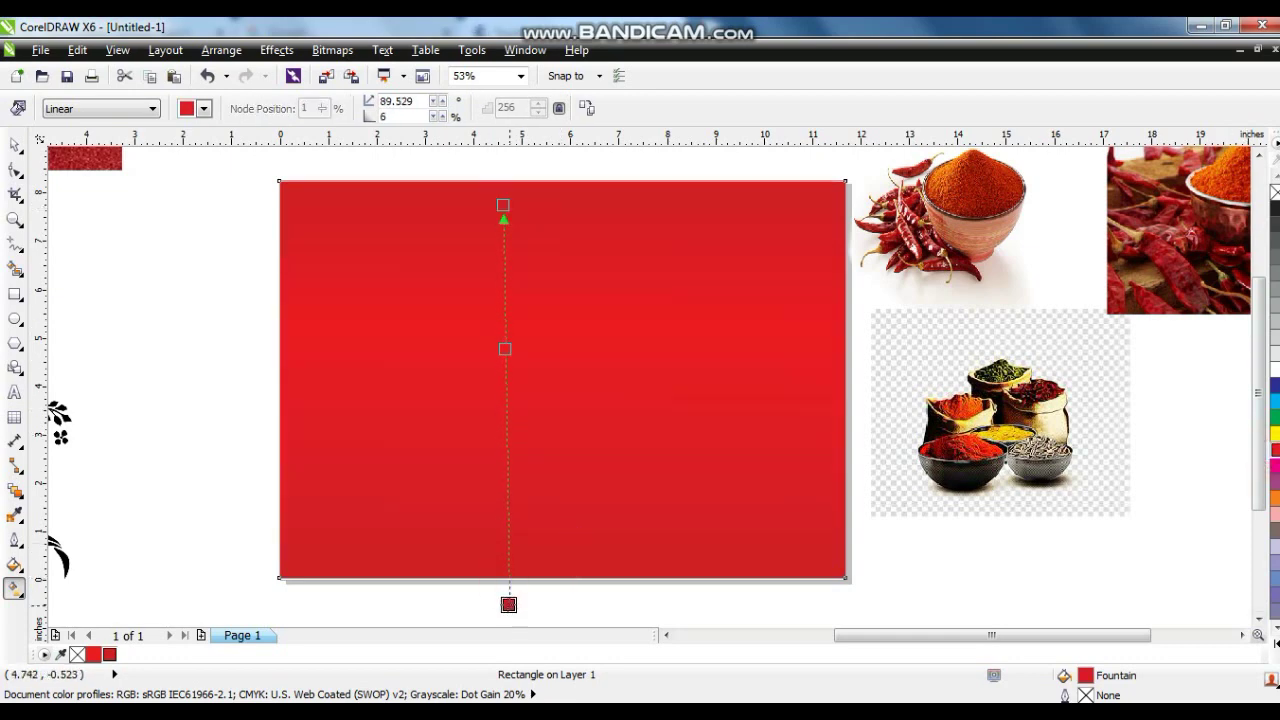
{"action": "left_click_drag", "start_coordinate": [506, 217], "coordinate": [506, 218]}
{"action": "left_click_drag", "start_coordinate": [506, 357], "coordinate": [507, 370]}
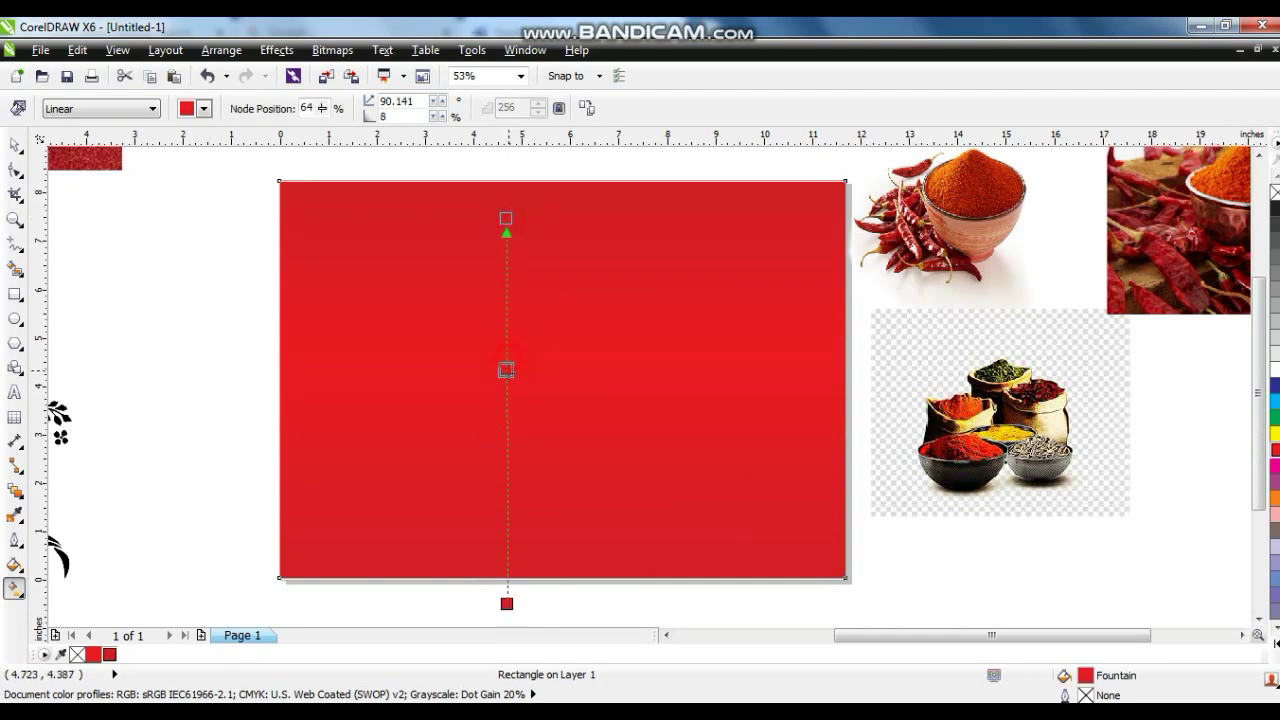
{"action": "left_click", "coordinate": [7, 146]}
{"action": "left_click", "coordinate": [774, 392]}
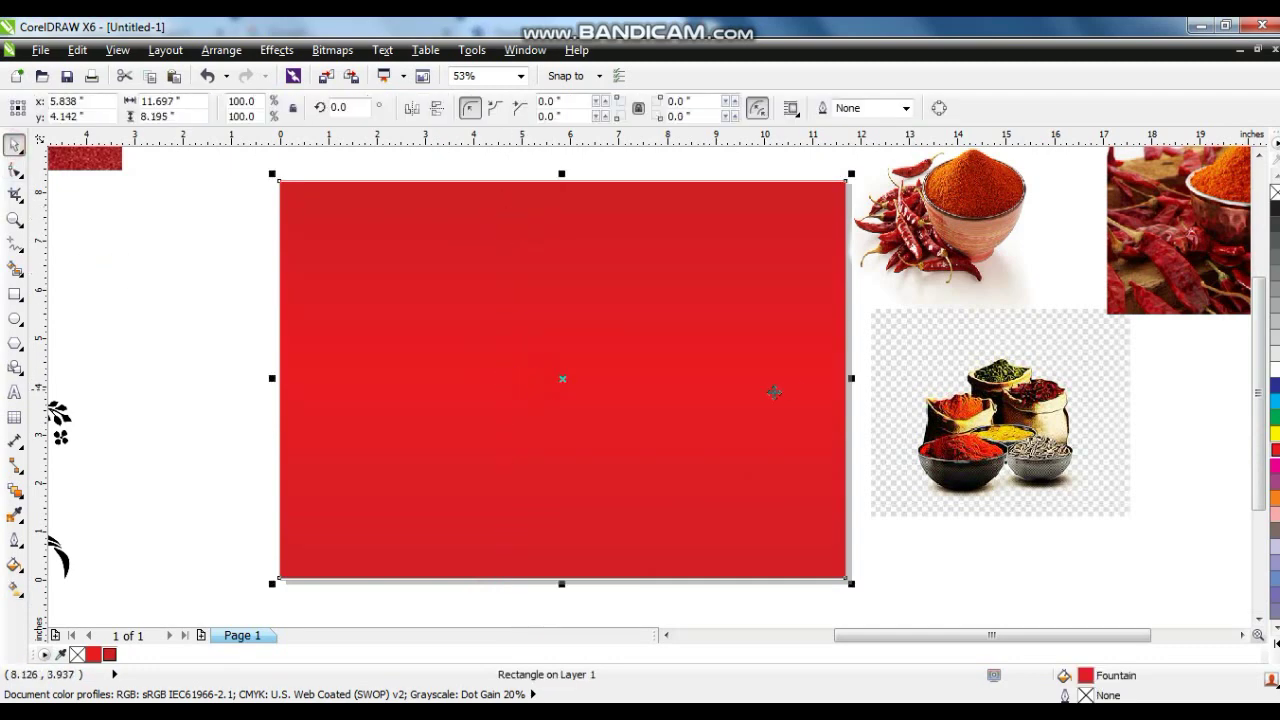
- Make a centred full-height copy of the rectangle narrowed to about 5.633 inches wide and fill it with orange
{"action": "left_click_drag", "start_coordinate": [855, 380], "coordinate": [709, 385]}
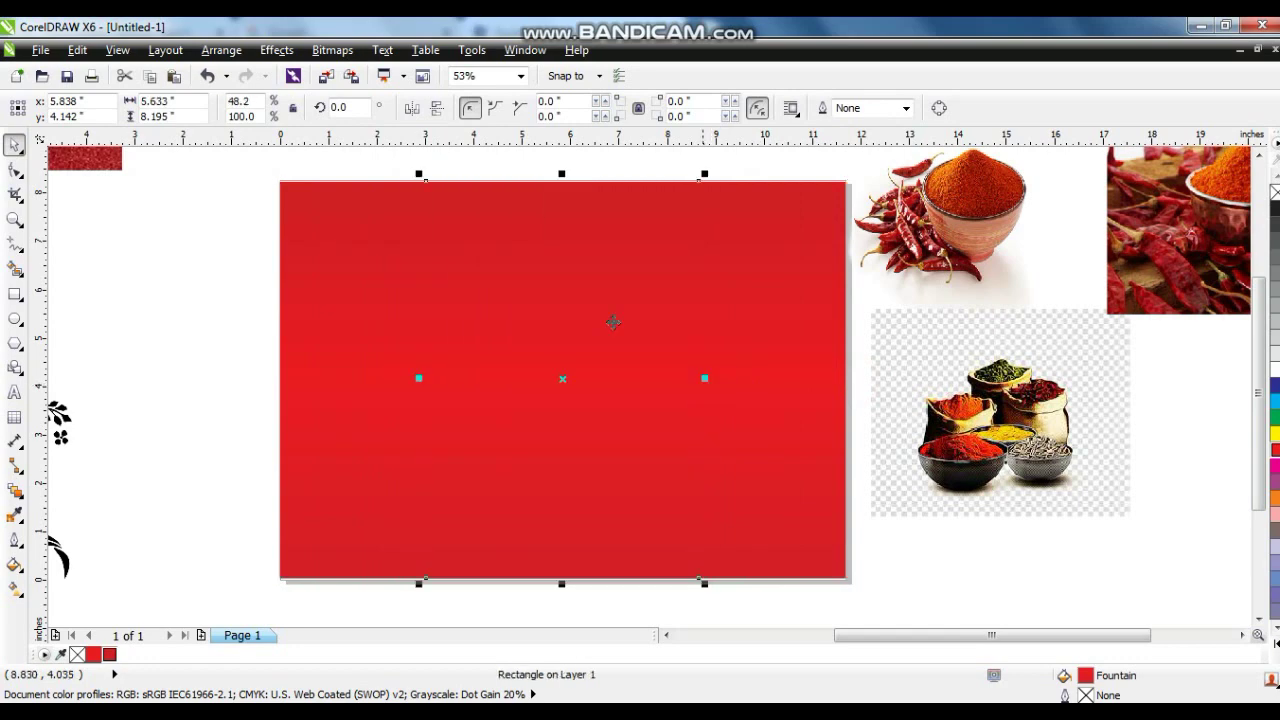
{"action": "left_click", "coordinate": [1275, 433]}
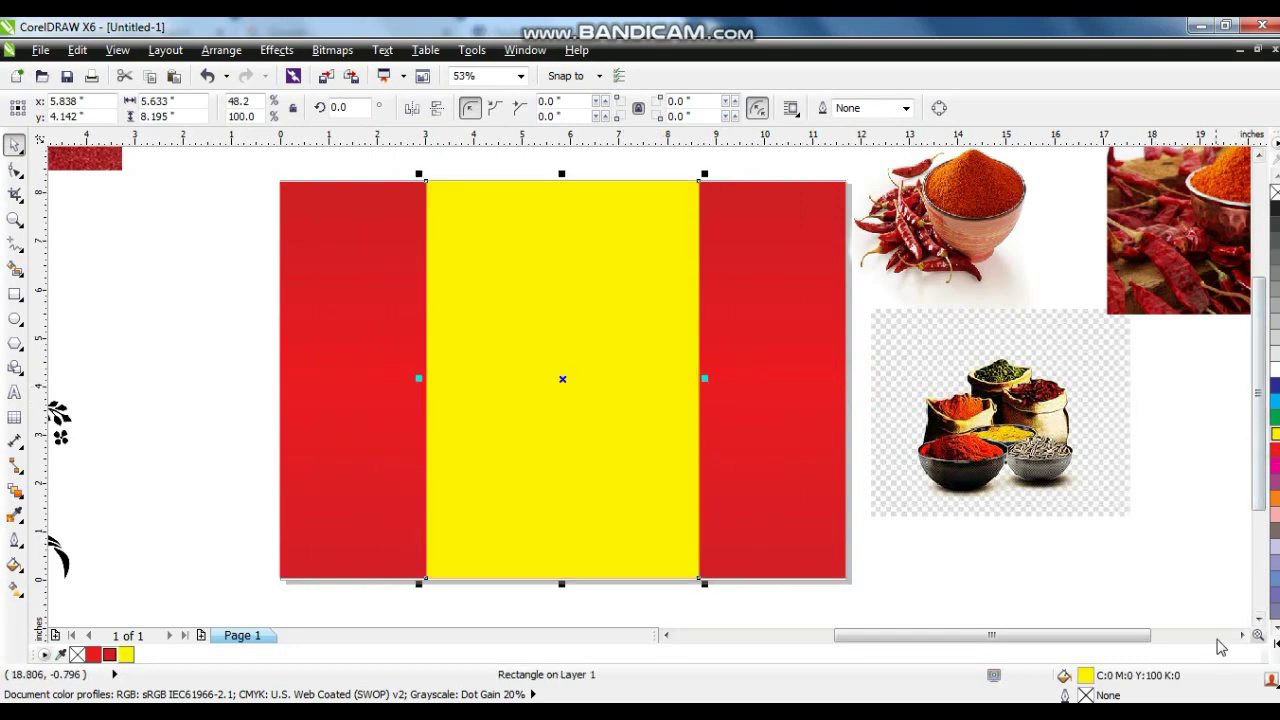
{"action": "left_click", "coordinate": [1275, 648]}
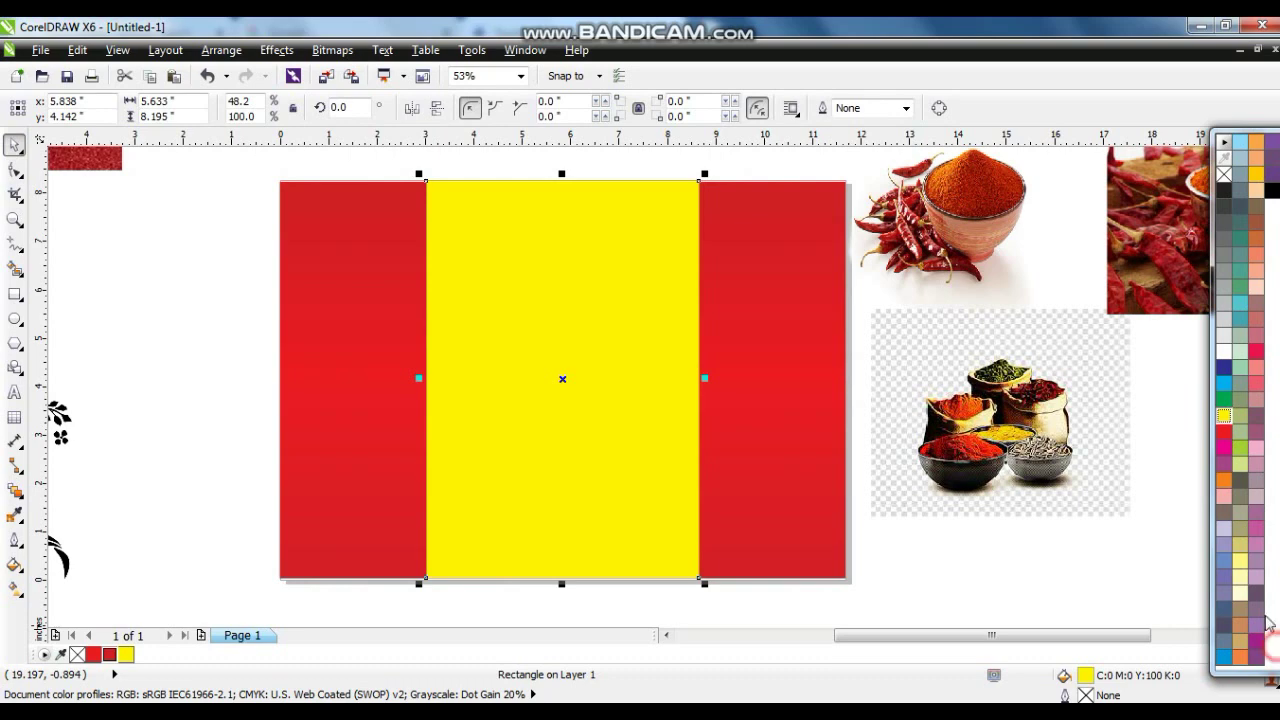
{"action": "left_click", "coordinate": [1256, 175]}
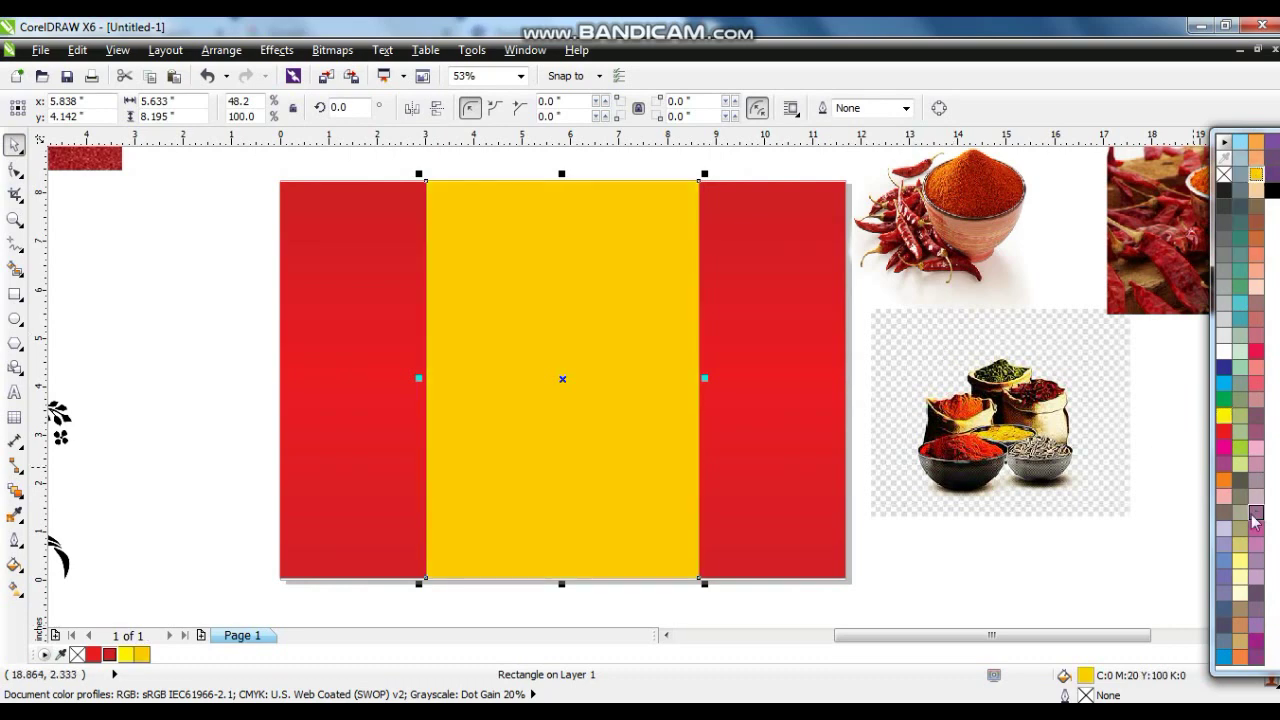
{"action": "left_click", "coordinate": [1224, 490]}
- Give the middle panel a vertical linear gradient from orange at the base through deep yellow (M20 Y100) to yellow at the top
{"action": "key", "text": "g"}
{"action": "left_click_drag", "start_coordinate": [560, 567], "coordinate": [556, 395]}
{"action": "left_click_drag", "start_coordinate": [138, 658], "coordinate": [557, 493]}
{"action": "left_click_drag", "start_coordinate": [124, 656], "coordinate": [552, 233]}
{"action": "left_click_drag", "start_coordinate": [560, 566], "coordinate": [555, 608]}
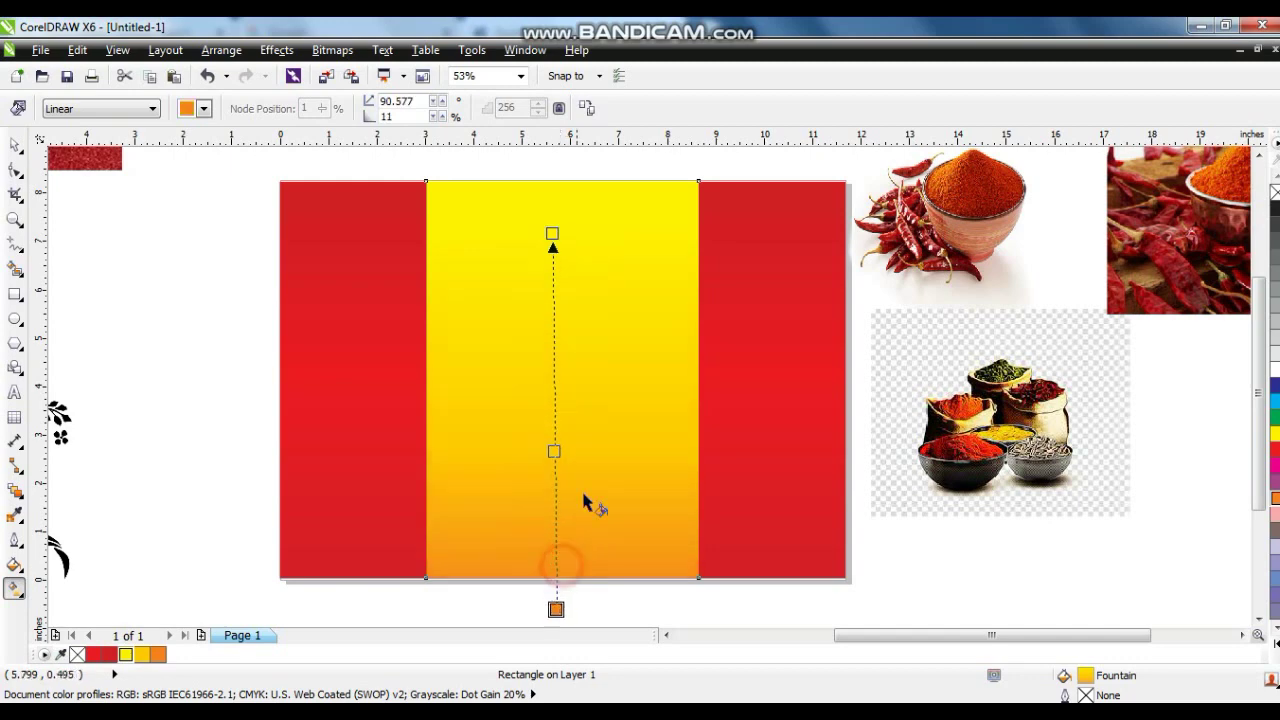
- Lengthen the middle panel's gradient so its orange and yellow ends lie well beyond the panel's lower and upper edges
{"action": "scroll", "coordinate": [590, 485], "scroll_direction": "down", "scroll_amount": 2}
{"action": "left_click_drag", "start_coordinate": [572, 540], "coordinate": [570, 584]}
{"action": "left_click_drag", "start_coordinate": [571, 363], "coordinate": [574, 294]}
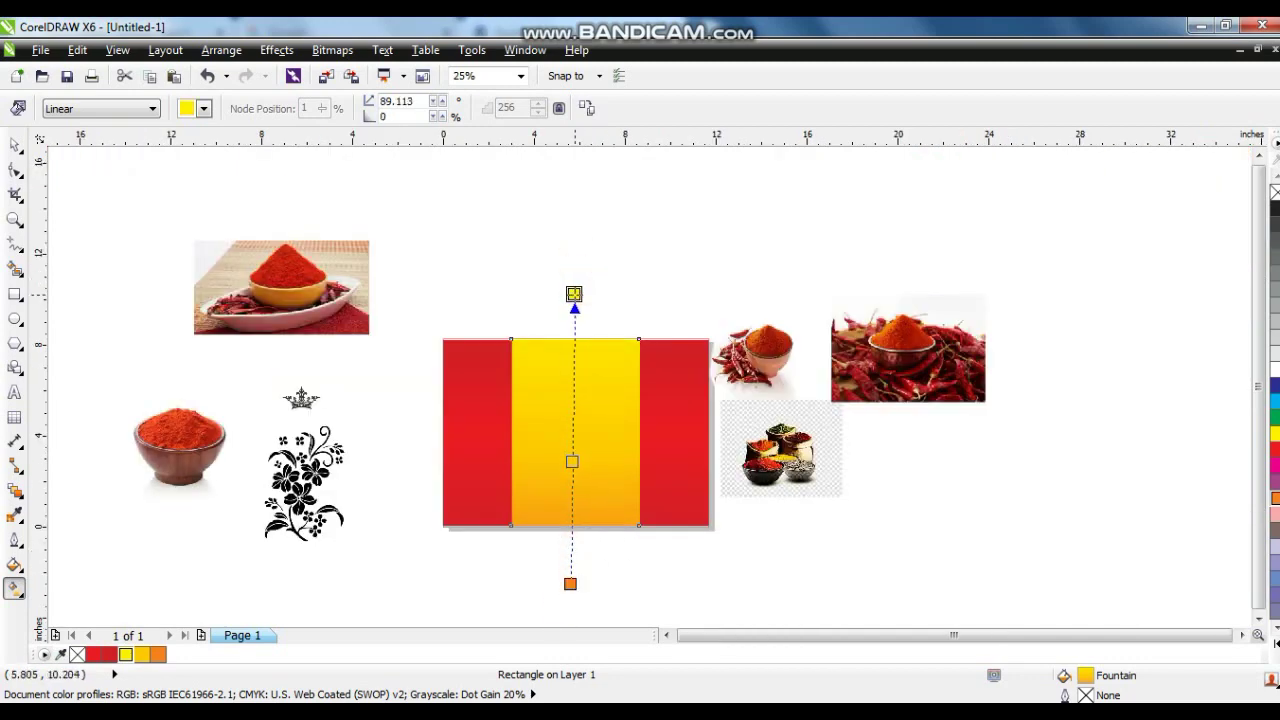
{"action": "left_click", "coordinate": [14, 219]}
{"action": "left_click_drag", "start_coordinate": [428, 331], "coordinate": [814, 538]}
{"action": "left_click", "coordinate": [13, 148]}
{"action": "left_click", "coordinate": [128, 313]}
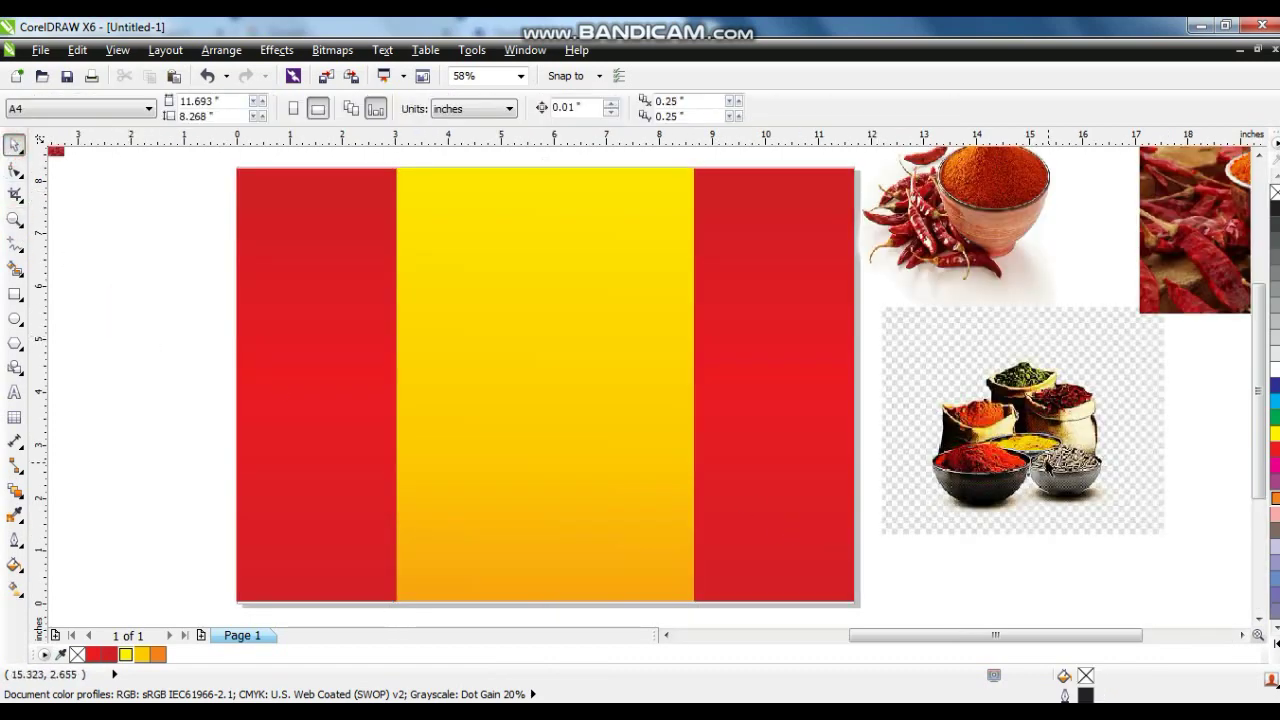
- Start a freehand outline on the photo of the bowl with chillies, following the bowl's right rim from the powder heap downward
{"action": "left_click", "coordinate": [1008, 251]}
{"action": "key", "text": "shift+F2"}
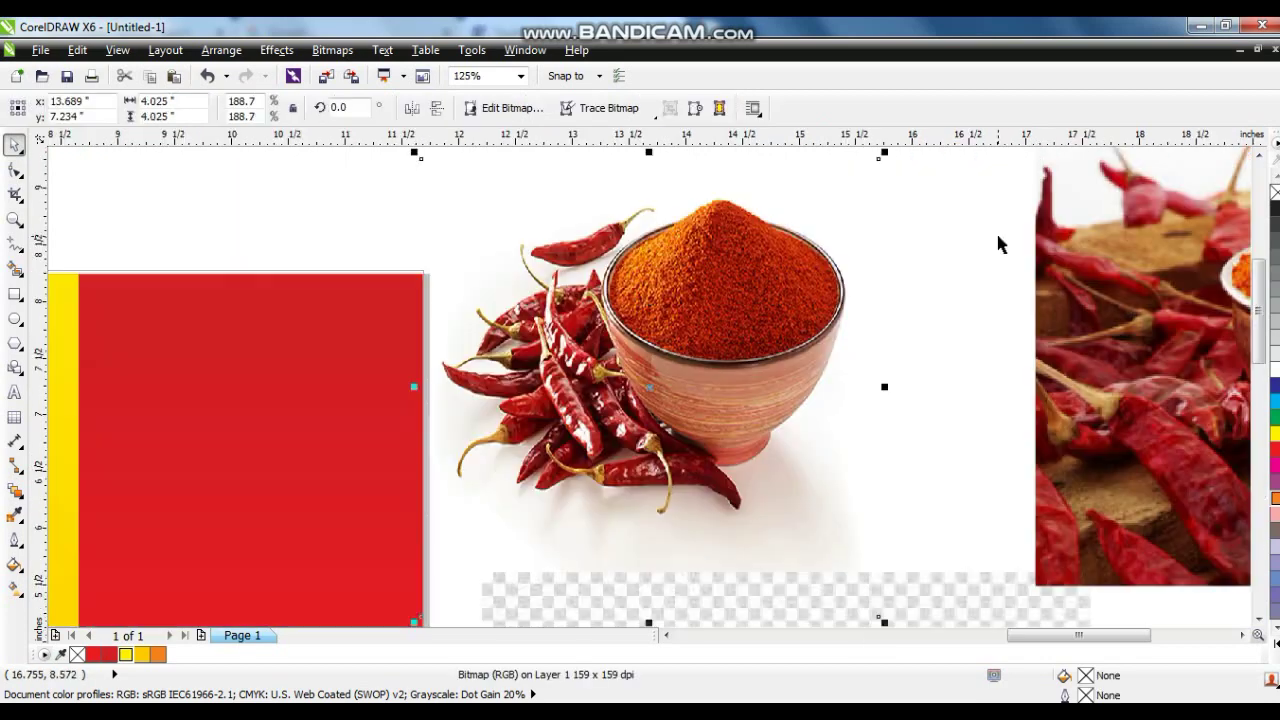
{"action": "left_click", "coordinate": [997, 237]}
{"action": "key", "text": "z"}
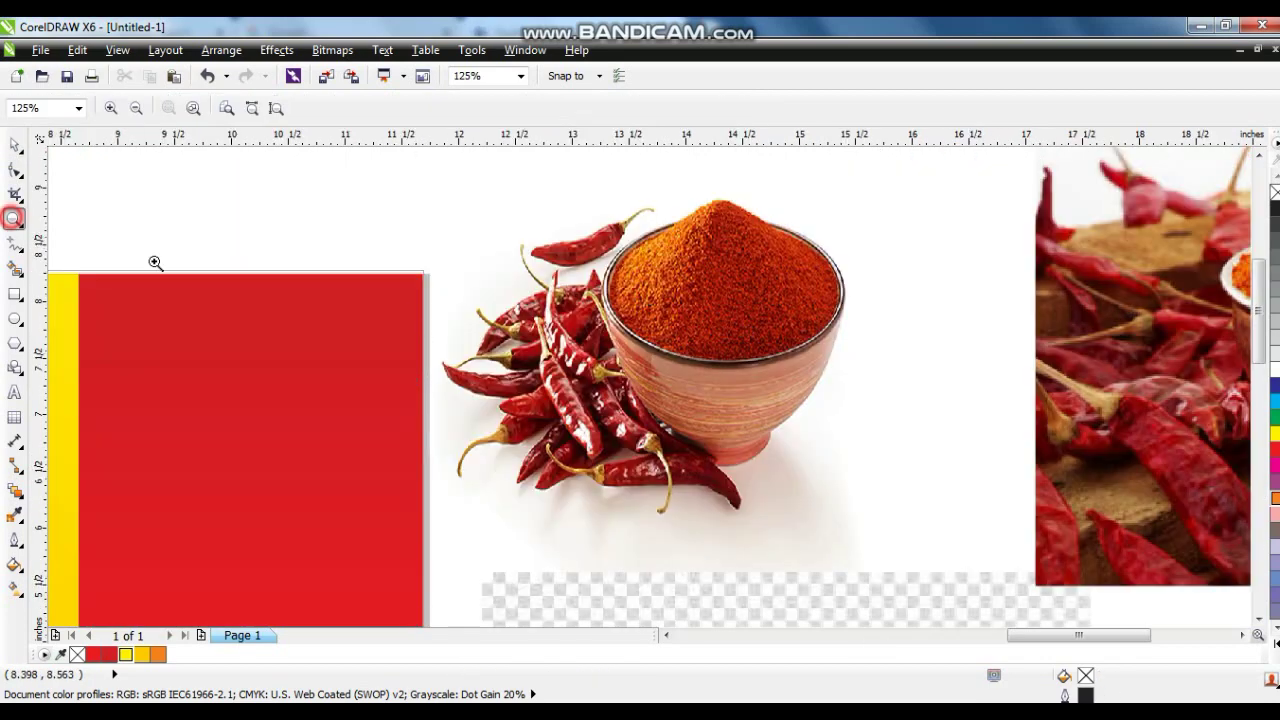
{"action": "left_click_drag", "start_coordinate": [589, 178], "coordinate": [920, 388]}
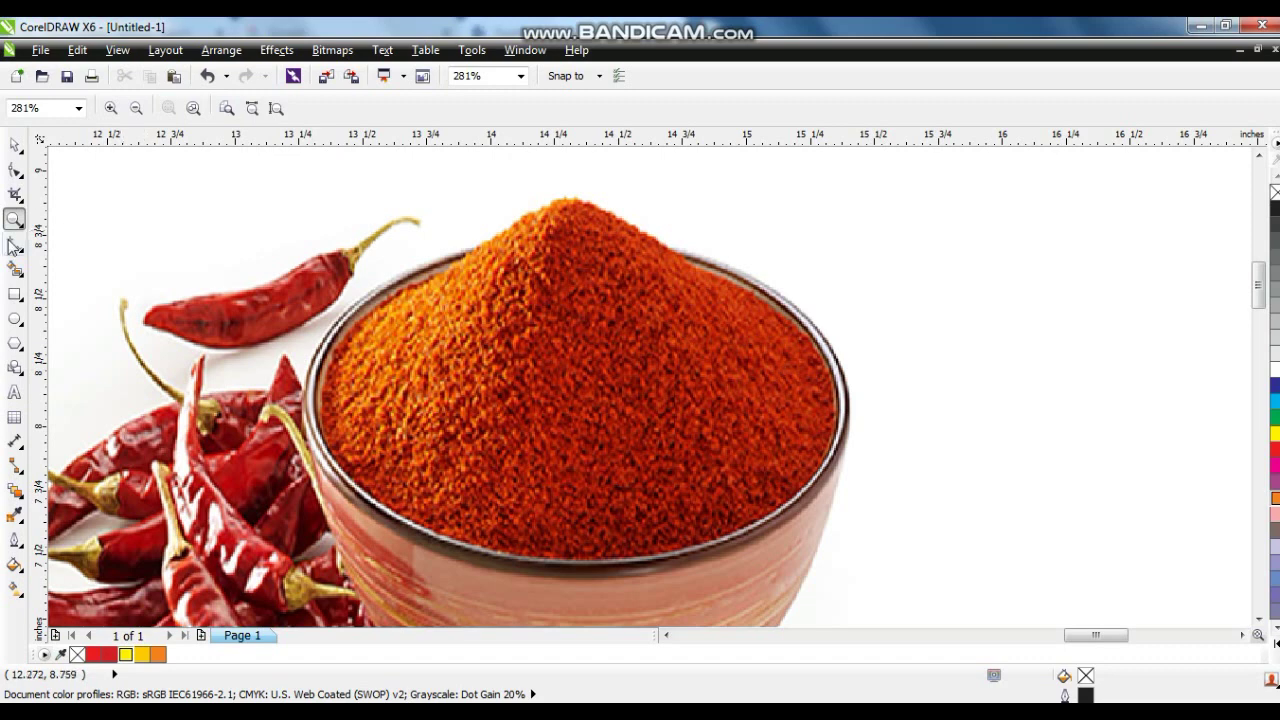
{"action": "key", "text": "F5"}
{"action": "left_click", "coordinate": [685, 252]}
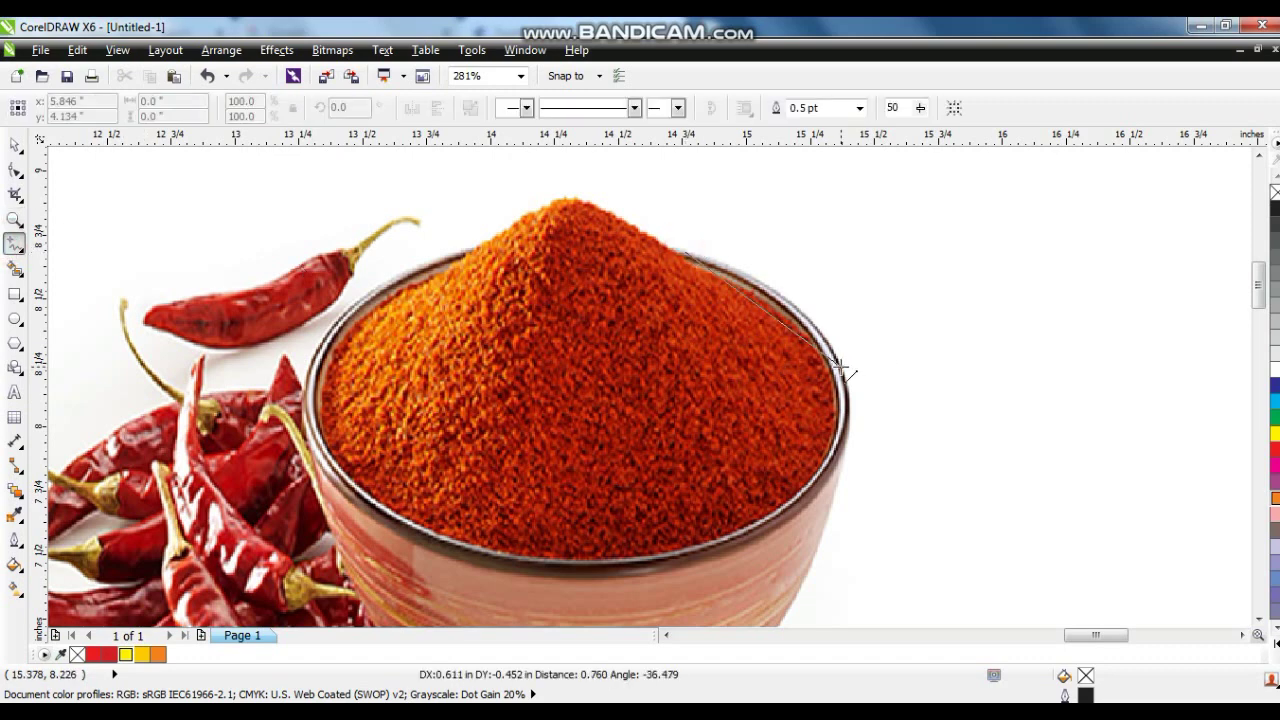
{"action": "double_click", "coordinate": [838, 368]}
{"action": "left_click", "coordinate": [828, 498]}
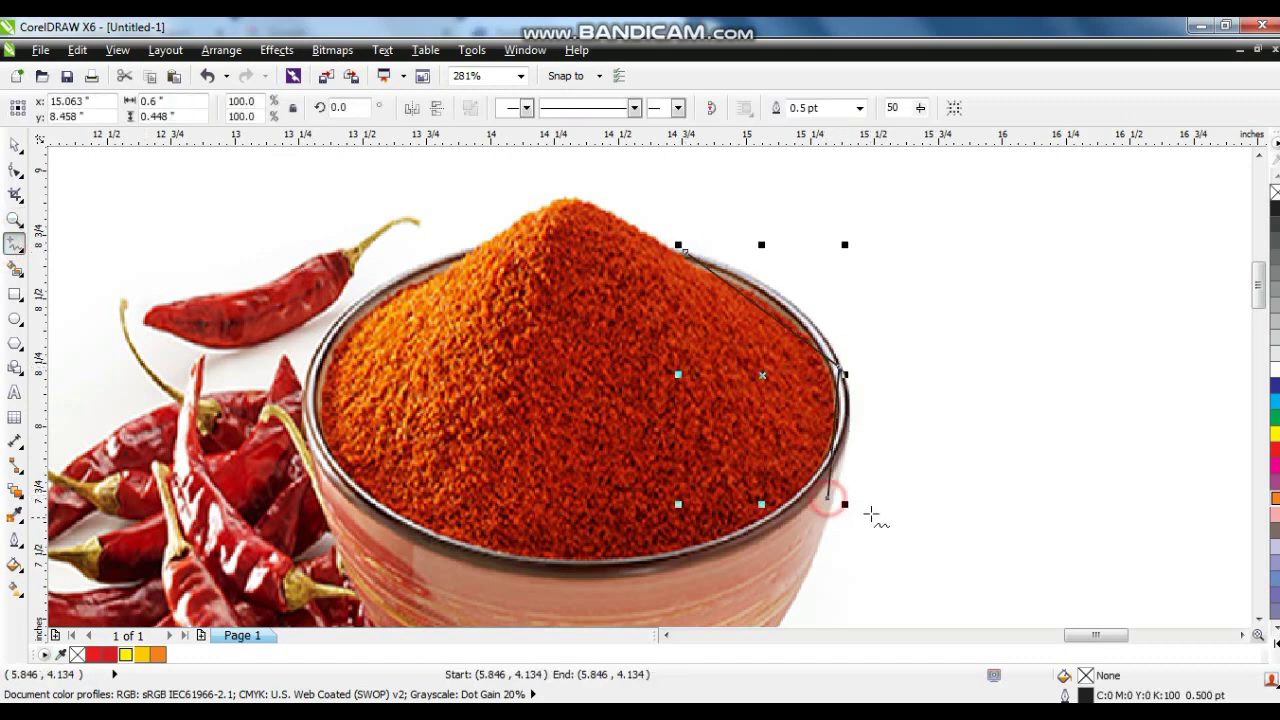
- Extend the outline from its upper starting point over the powder's peak to the bowl's left rim
{"action": "left_click", "coordinate": [685, 253]}
{"action": "double_click", "coordinate": [551, 210]}
{"action": "double_click", "coordinate": [478, 248]}
{"action": "double_click", "coordinate": [305, 392]}
- Continue the outline around the two upright chilli tips beside the bowl's left rim
{"action": "double_click", "coordinate": [283, 355]}
{"action": "double_click", "coordinate": [269, 391]}
{"action": "double_click", "coordinate": [198, 397]}
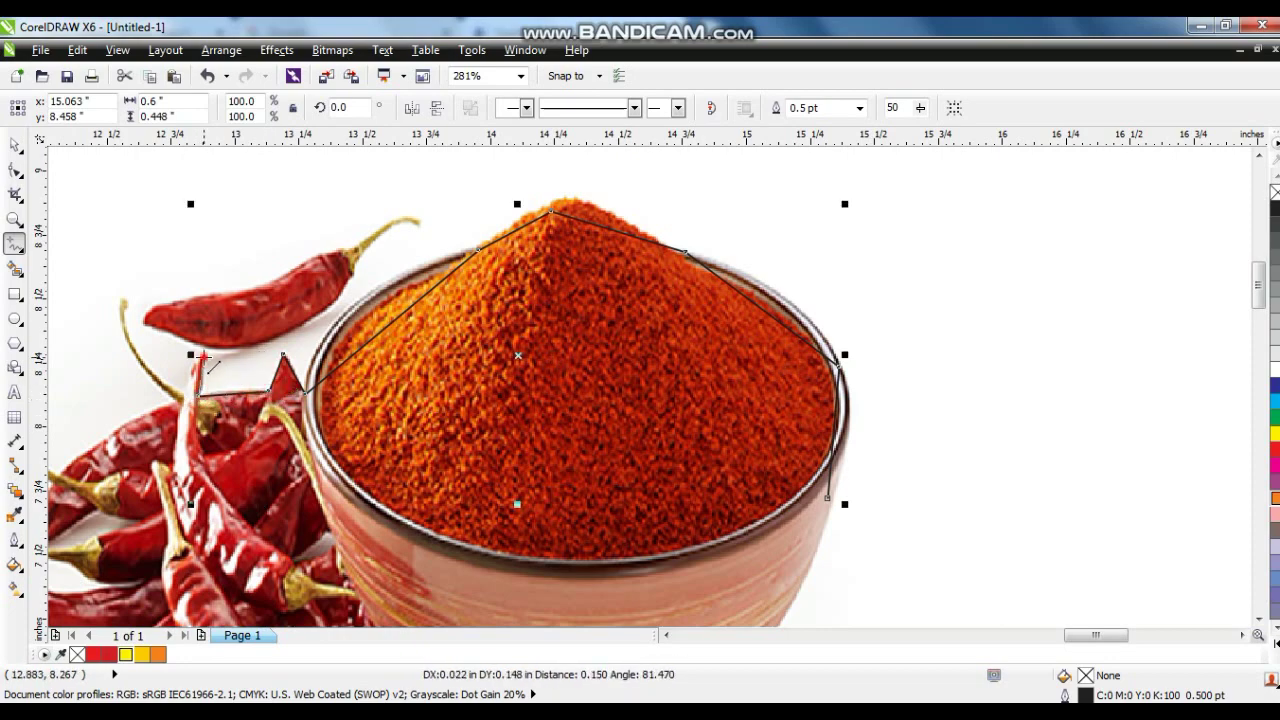
{"action": "double_click", "coordinate": [204, 357]}
{"action": "double_click", "coordinate": [180, 406]}
- Continue the outline's other end down the bowl's right side and foot to the lowest chilli
{"action": "scroll", "coordinate": [271, 298], "scroll_direction": "up", "scroll_amount": 2}
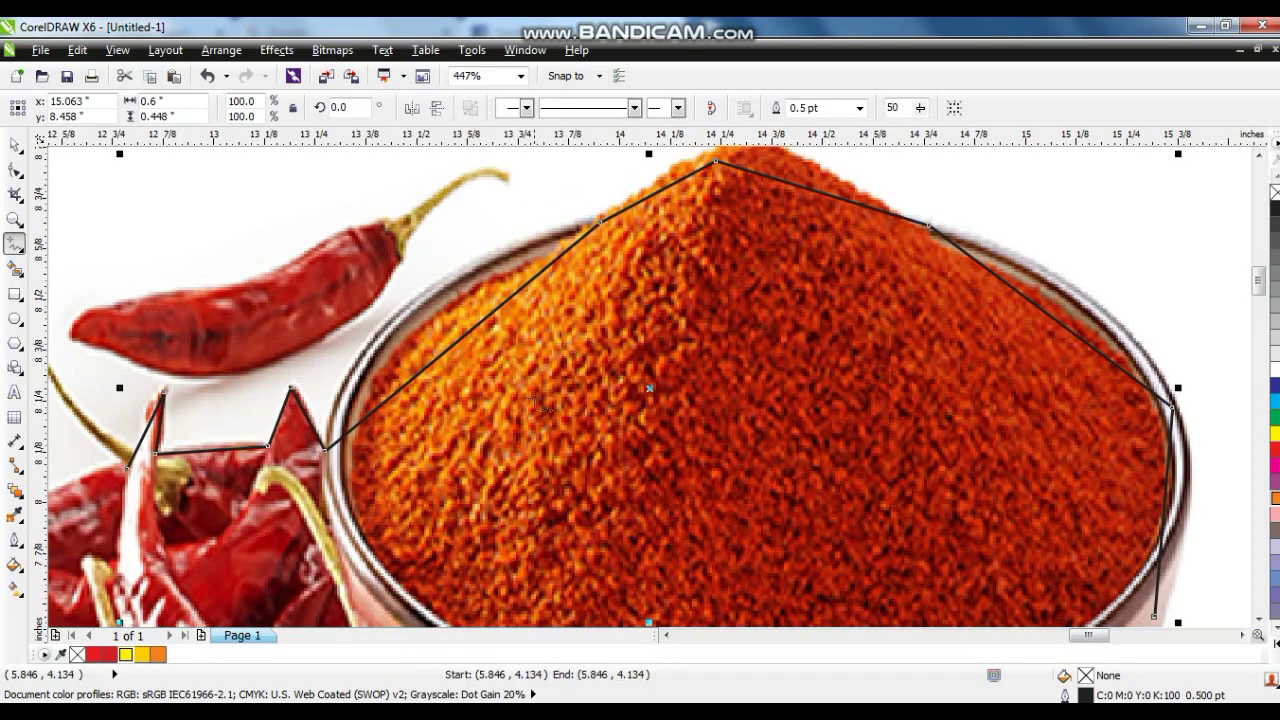
{"action": "left_click", "coordinate": [15, 218]}
{"action": "scroll", "coordinate": [429, 306], "scroll_direction": "down", "scroll_amount": 6}
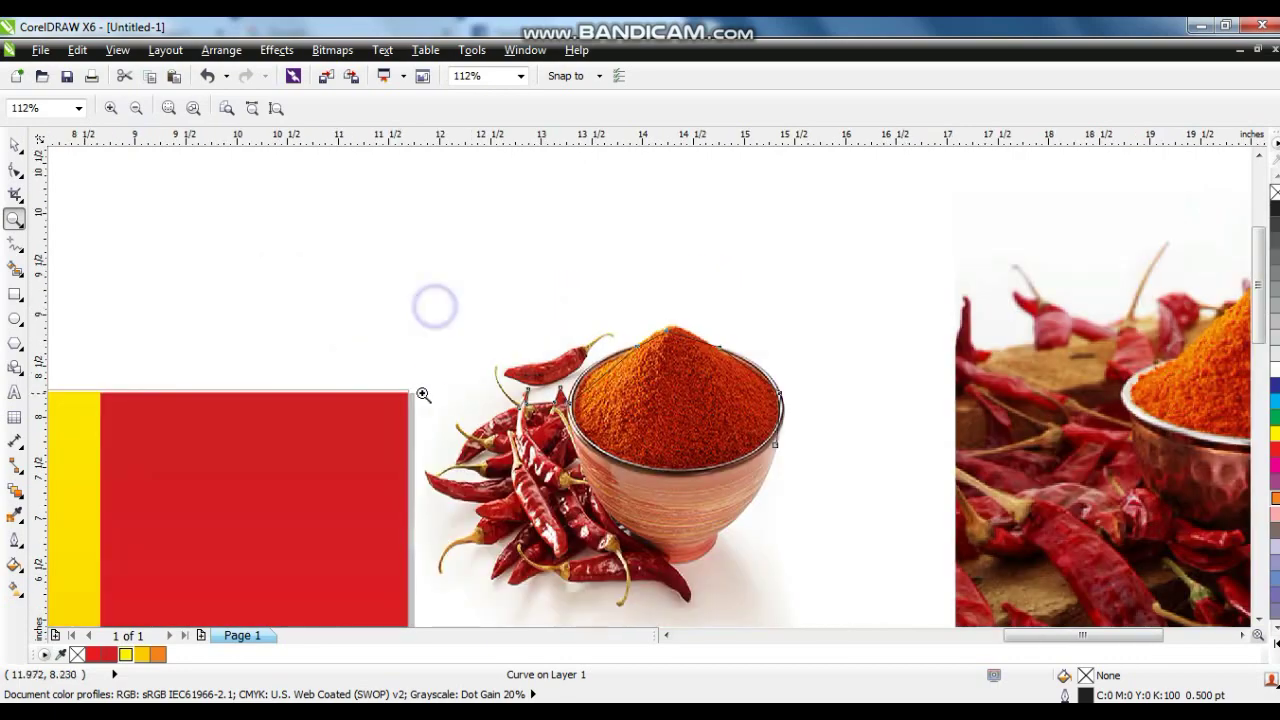
{"action": "left_click_drag", "start_coordinate": [410, 373], "coordinate": [838, 606]}
{"action": "left_click", "coordinate": [15, 247]}
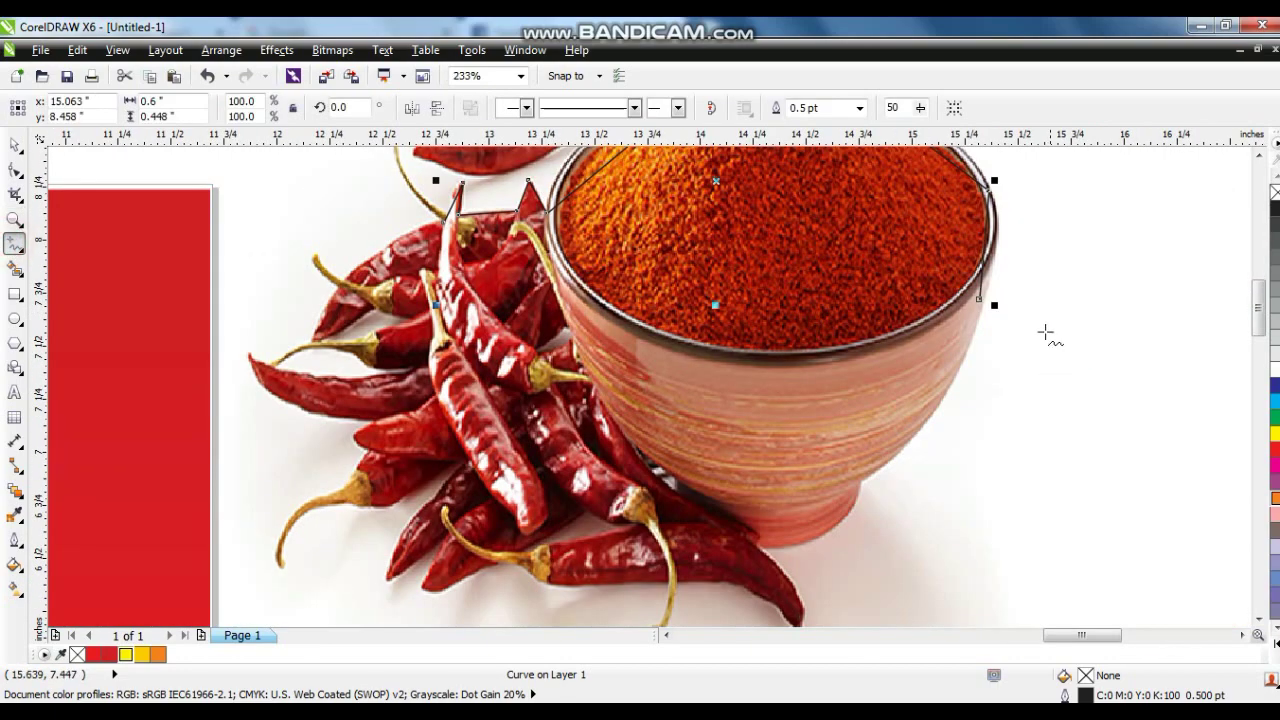
{"action": "left_click", "coordinate": [978, 298]}
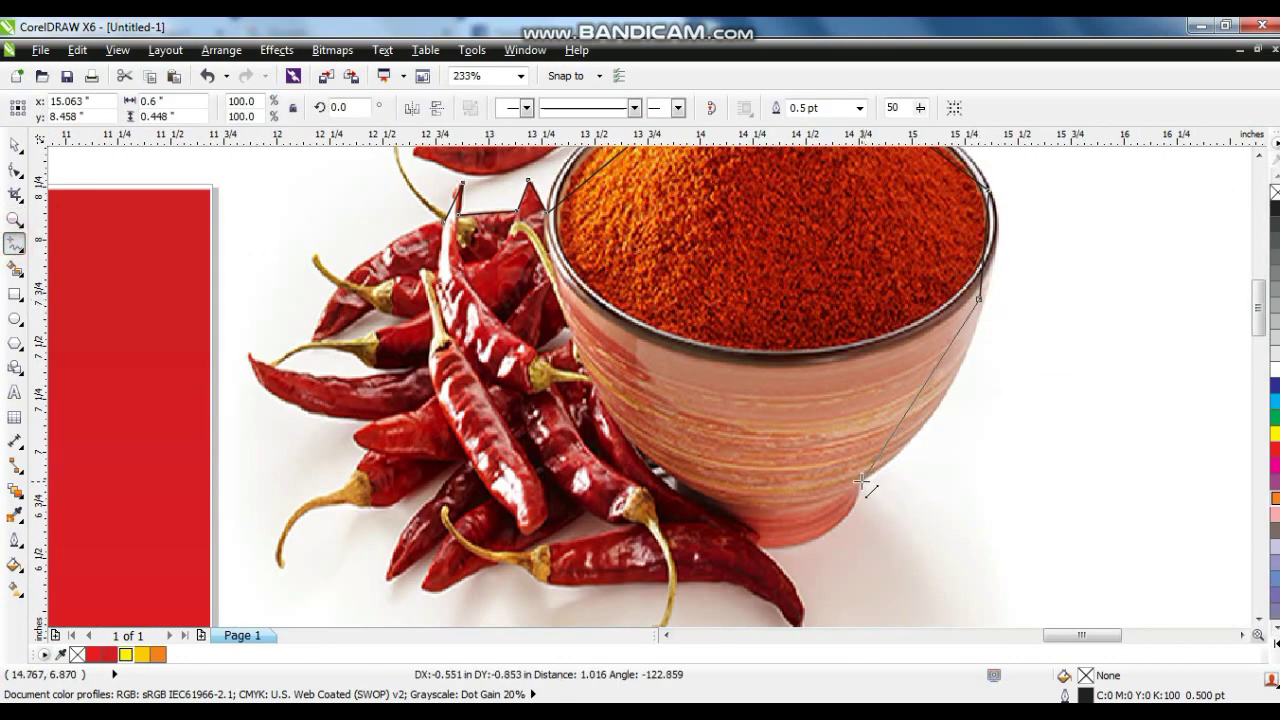
{"action": "left_click", "coordinate": [860, 482]}
{"action": "left_click", "coordinate": [858, 482]}
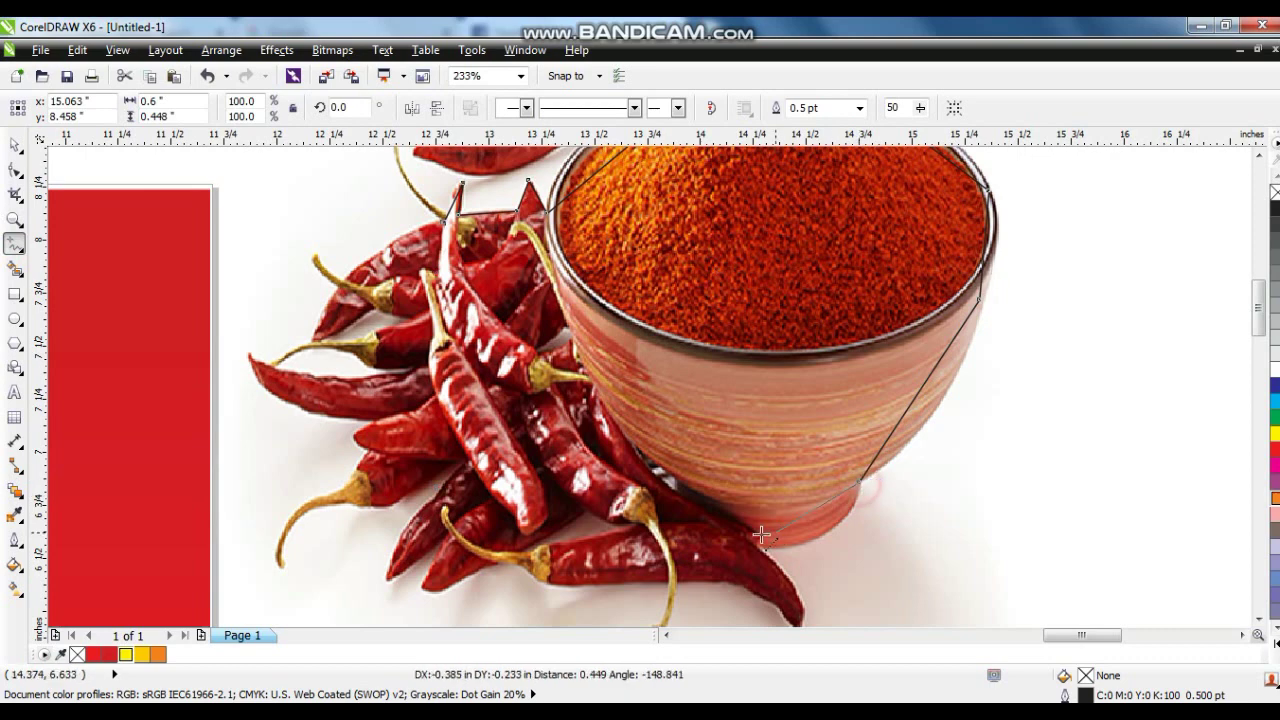
{"action": "left_click", "coordinate": [757, 545]}
- Trace the outline around the lowest chilli's tip and along its underside to its stem end
{"action": "scroll", "coordinate": [1258, 620], "scroll_direction": "down", "scroll_amount": 4}
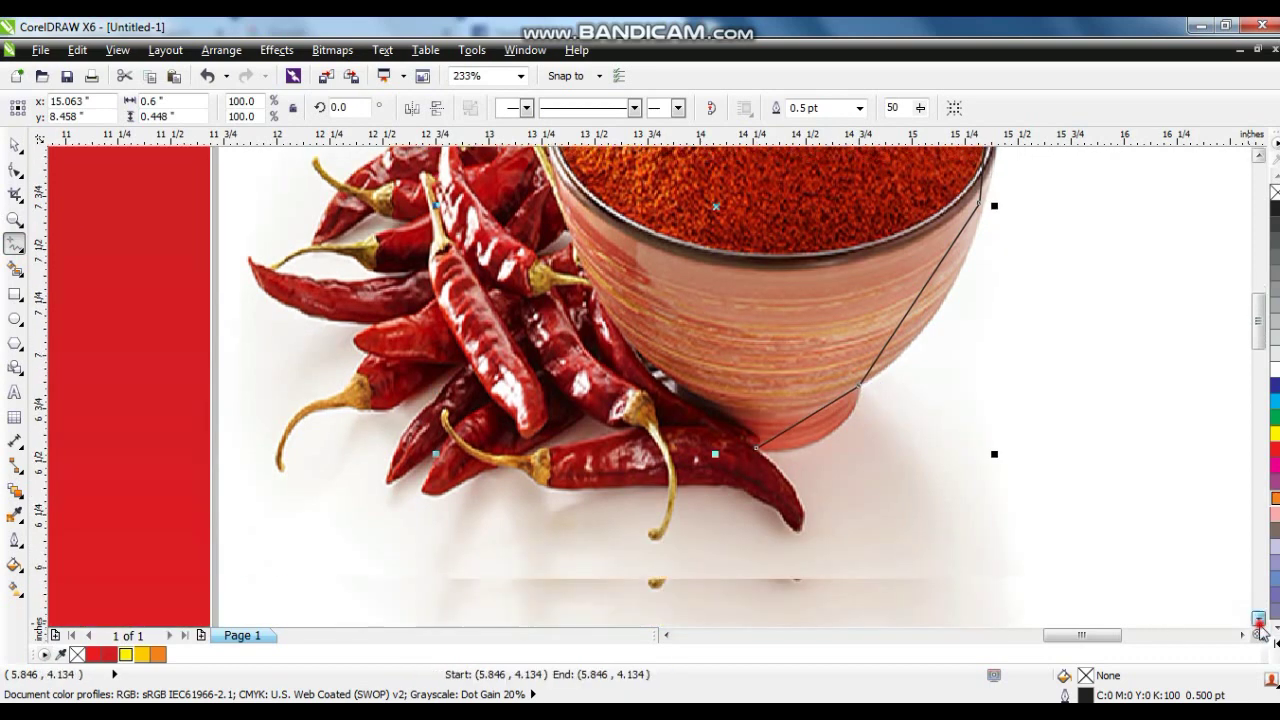
{"action": "left_click", "coordinate": [758, 355]}
{"action": "left_click", "coordinate": [799, 404]}
{"action": "left_click", "coordinate": [796, 436]}
{"action": "left_click", "coordinate": [776, 408]}
{"action": "left_click", "coordinate": [726, 386]}
{"action": "left_click", "coordinate": [553, 389]}
- Continue the outline past the lowest chilli's stem and around the tips of the two chillies beside it
{"action": "left_click", "coordinate": [514, 370]}
{"action": "left_click", "coordinate": [485, 373]}
{"action": "left_click", "coordinate": [420, 395]}
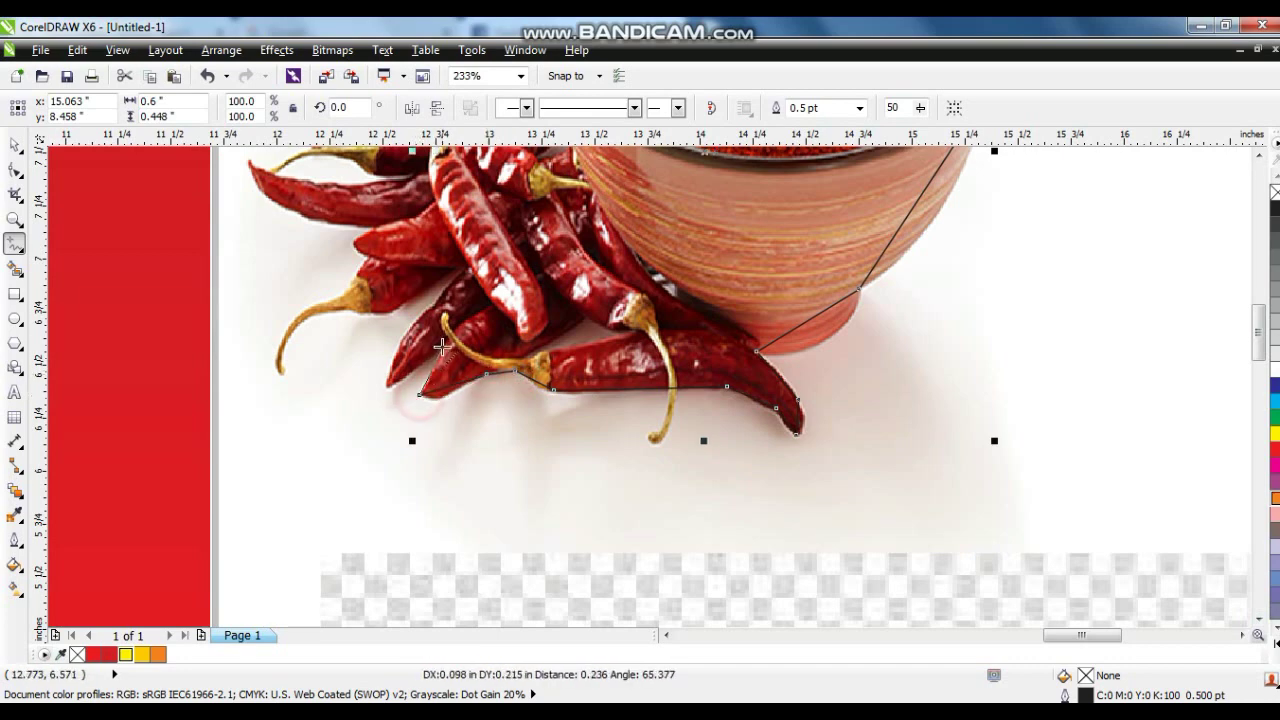
{"action": "left_click", "coordinate": [449, 340]}
{"action": "left_click", "coordinate": [387, 389]}
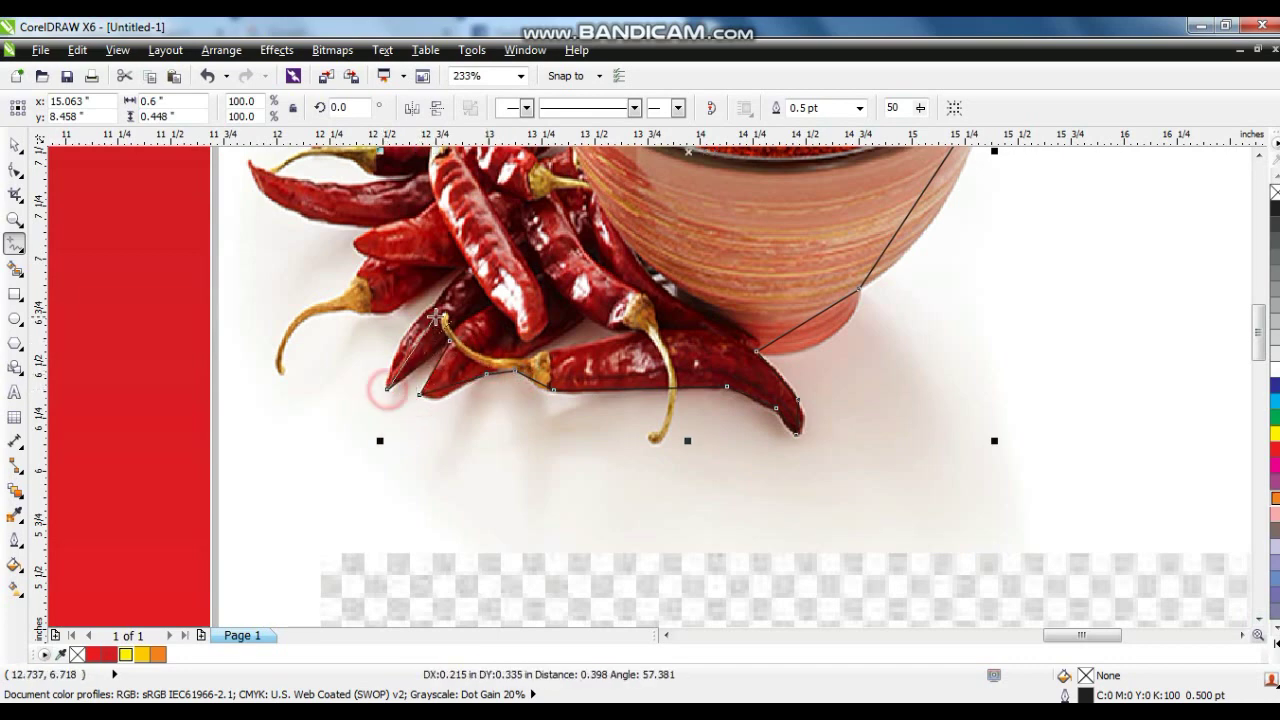
{"action": "left_click", "coordinate": [440, 304]}
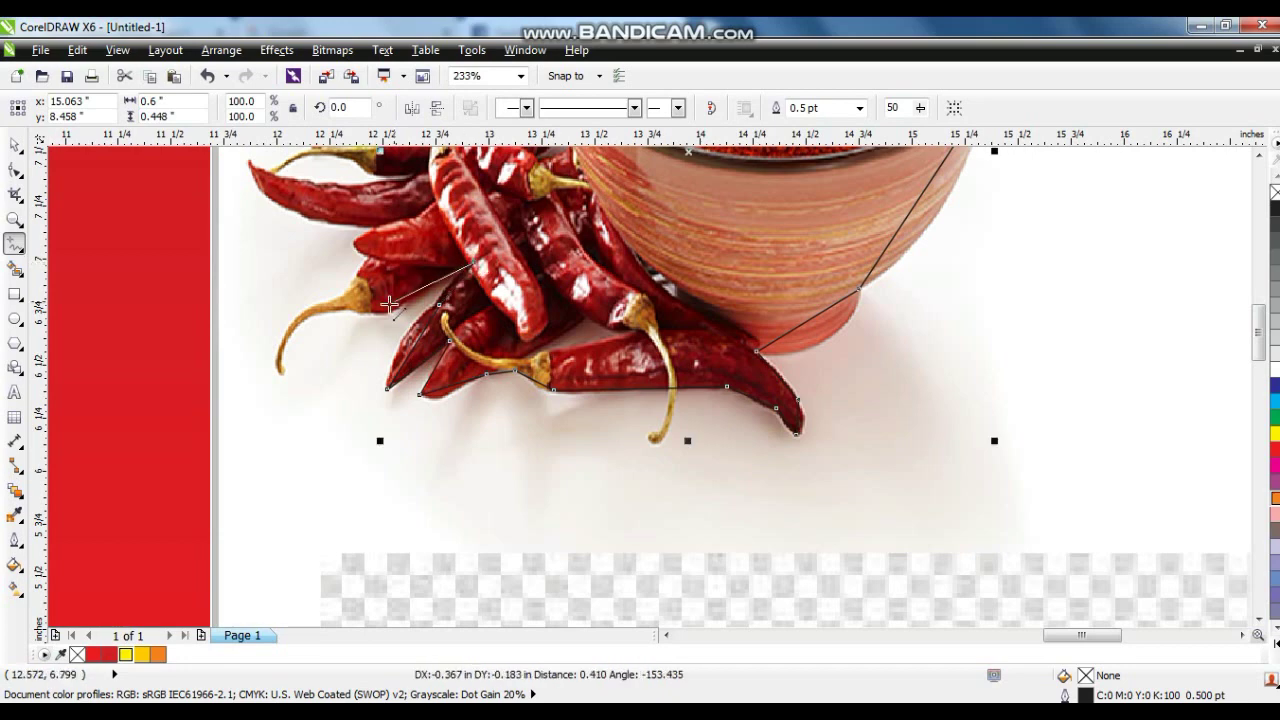
- Trace the outline around the long curved stem of the lower-left chilli and up to the chilli above it
{"action": "left_click", "coordinate": [364, 309]}
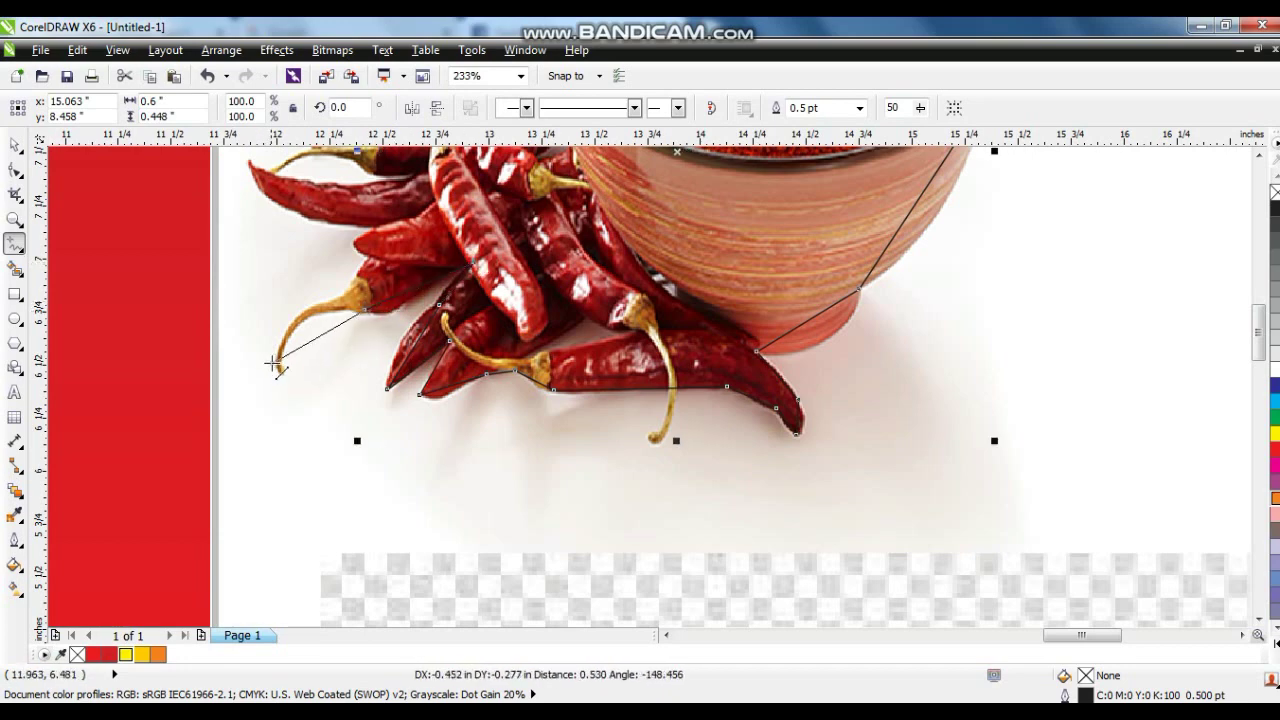
{"action": "left_click", "coordinate": [282, 361]}
{"action": "left_click", "coordinate": [283, 341]}
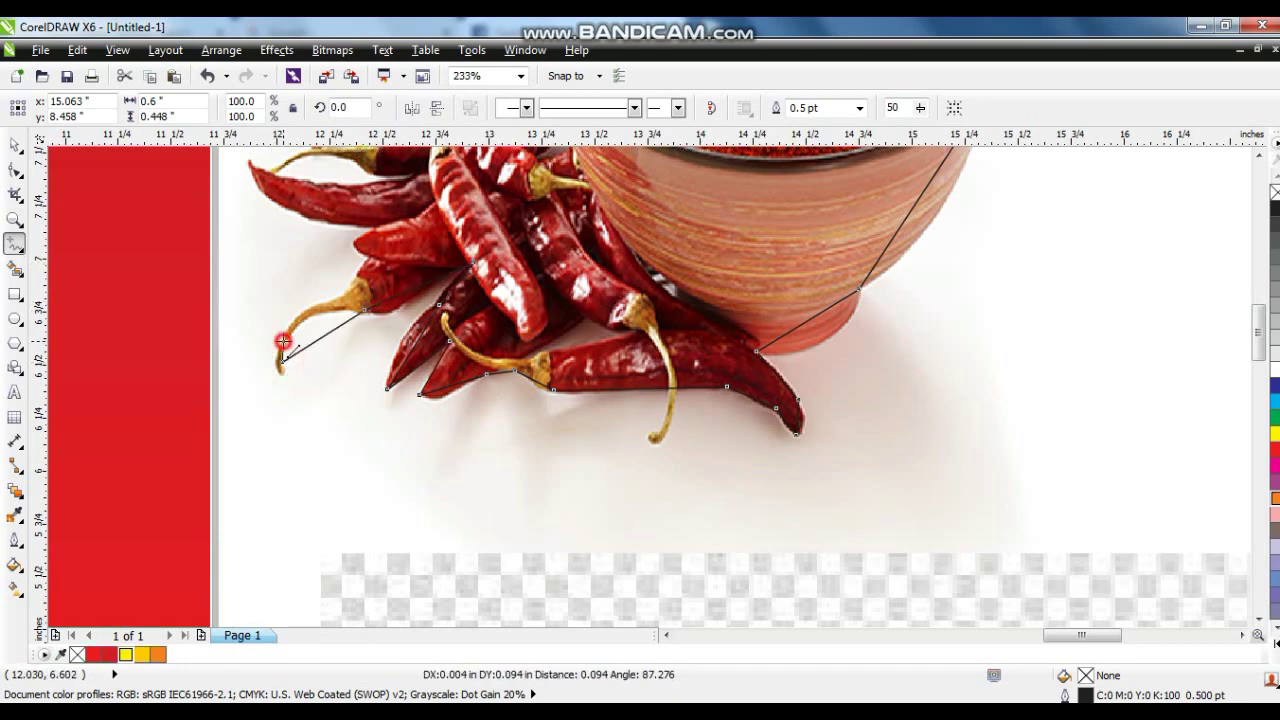
{"action": "left_click", "coordinate": [352, 283]}
{"action": "left_click", "coordinate": [378, 255]}
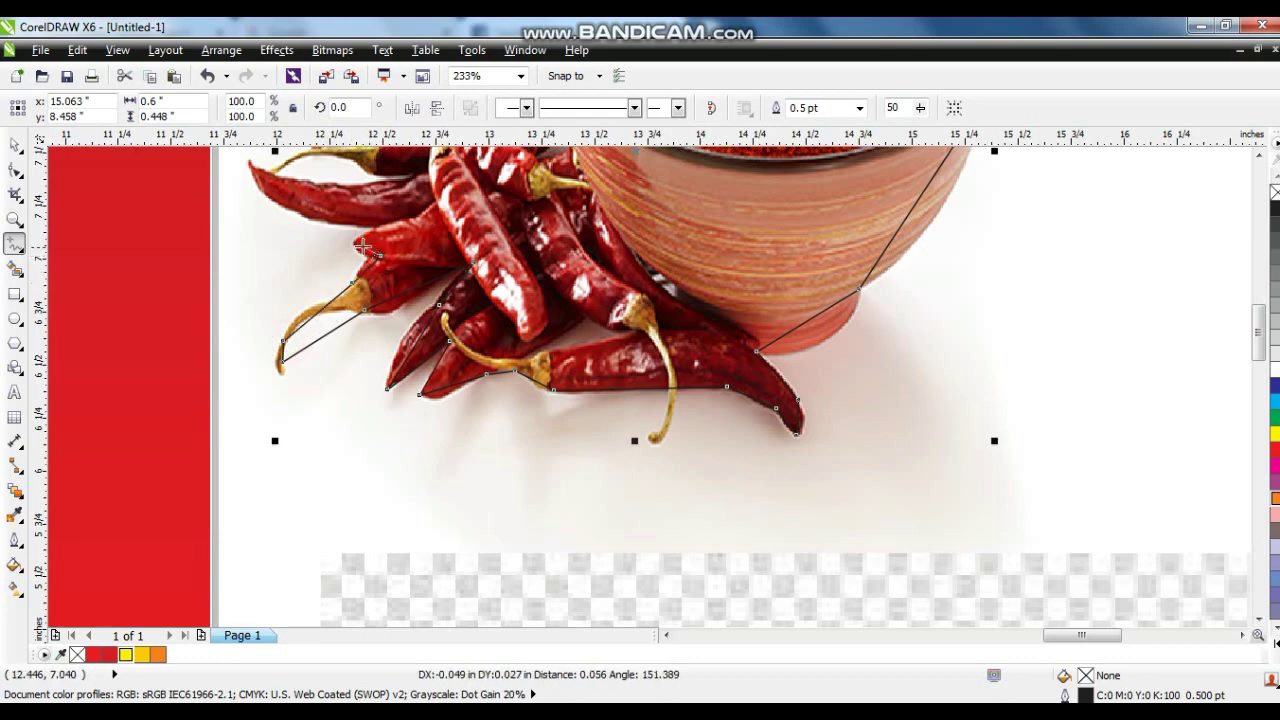
- Extend the outline around the short chilli's tip and out to the tip of the leftmost chilli
{"action": "left_click", "coordinate": [351, 243]}
{"action": "left_click", "coordinate": [381, 226]}
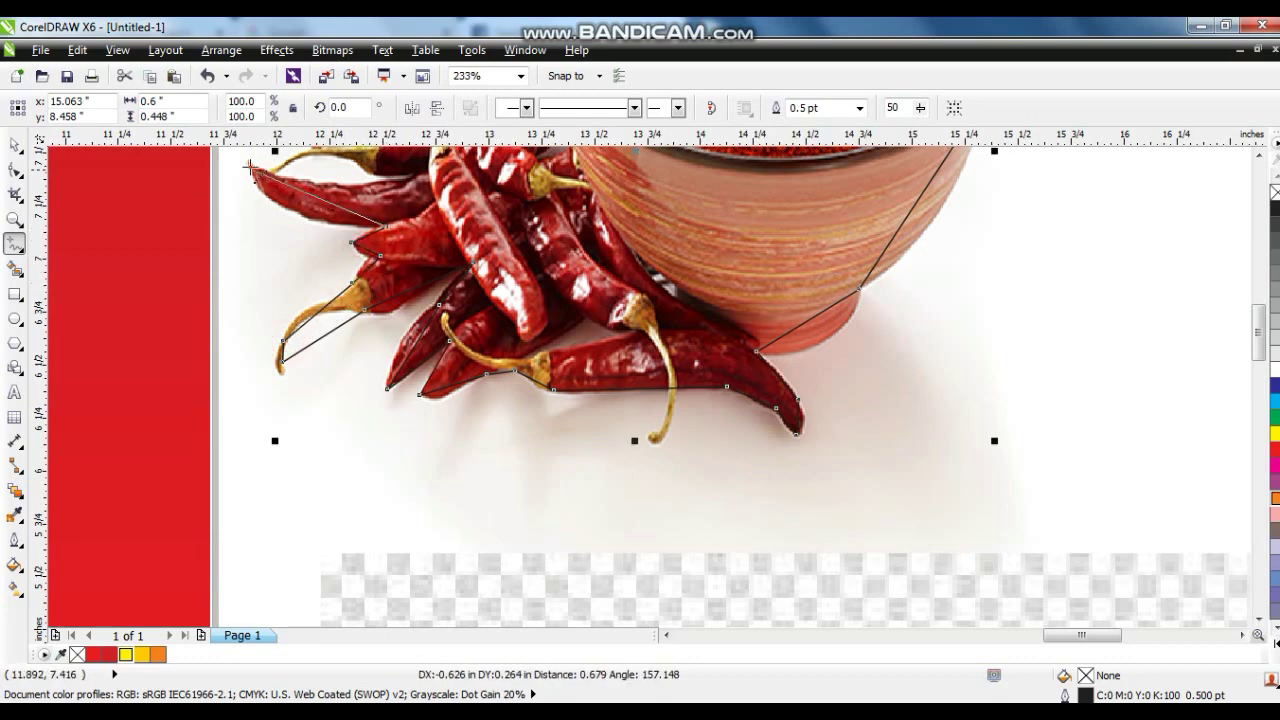
{"action": "left_click", "coordinate": [244, 161]}
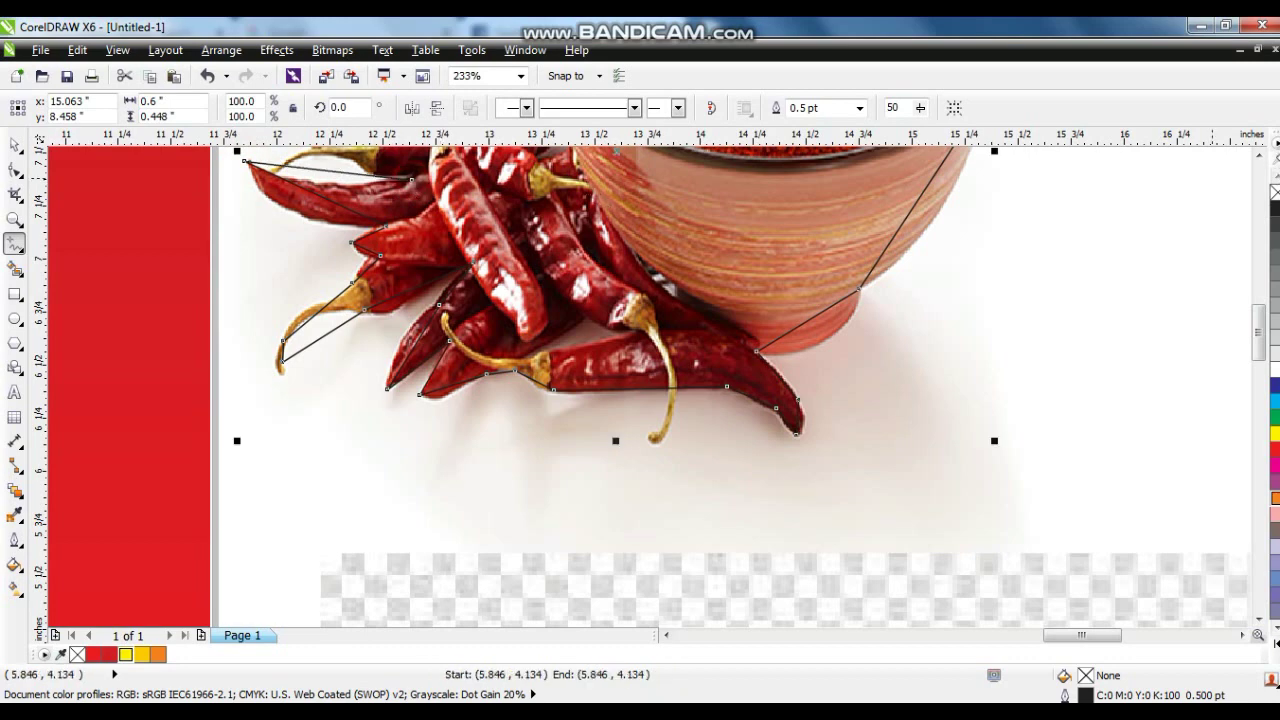
- Trace the outline around the upper-left chillies and close it at the starting point beside the upright chilli tip
{"action": "scroll", "coordinate": [1268, 170], "scroll_direction": "up", "scroll_amount": 3}
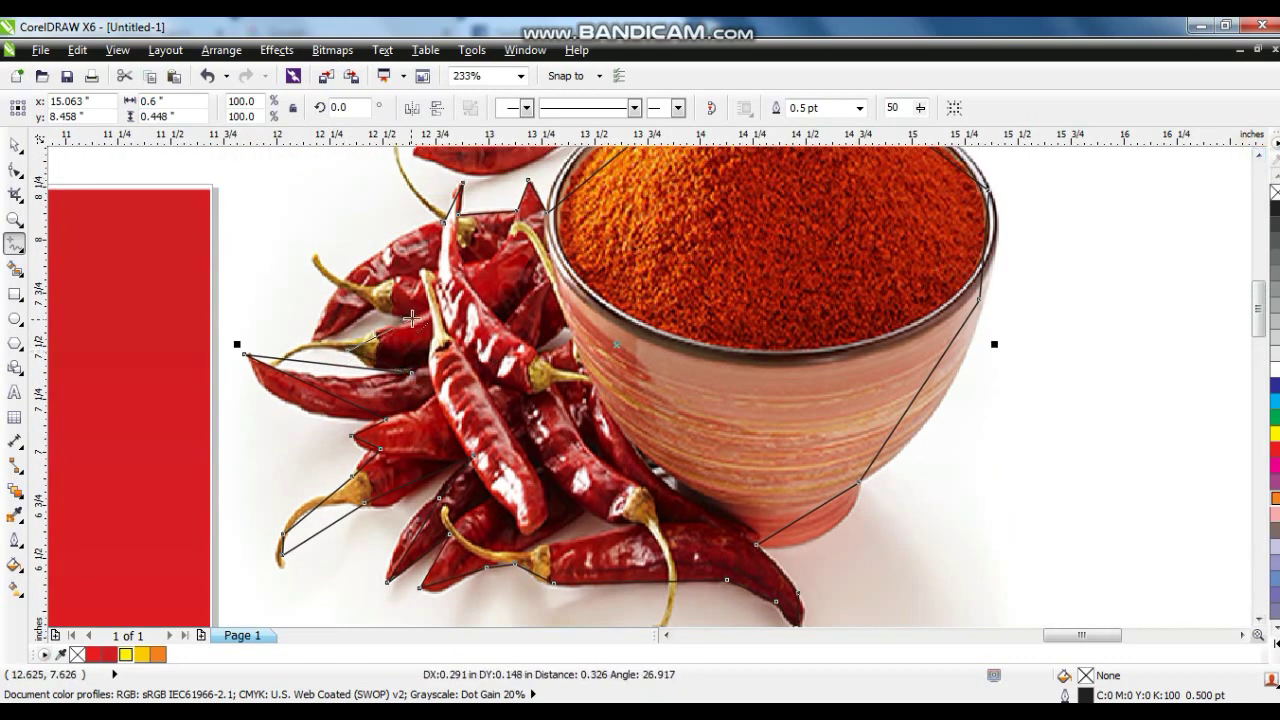
{"action": "left_click", "coordinate": [373, 306]}
{"action": "left_click", "coordinate": [312, 340]}
{"action": "left_click", "coordinate": [341, 287]}
{"action": "left_click", "coordinate": [347, 276]}
{"action": "double_click", "coordinate": [443, 222]}
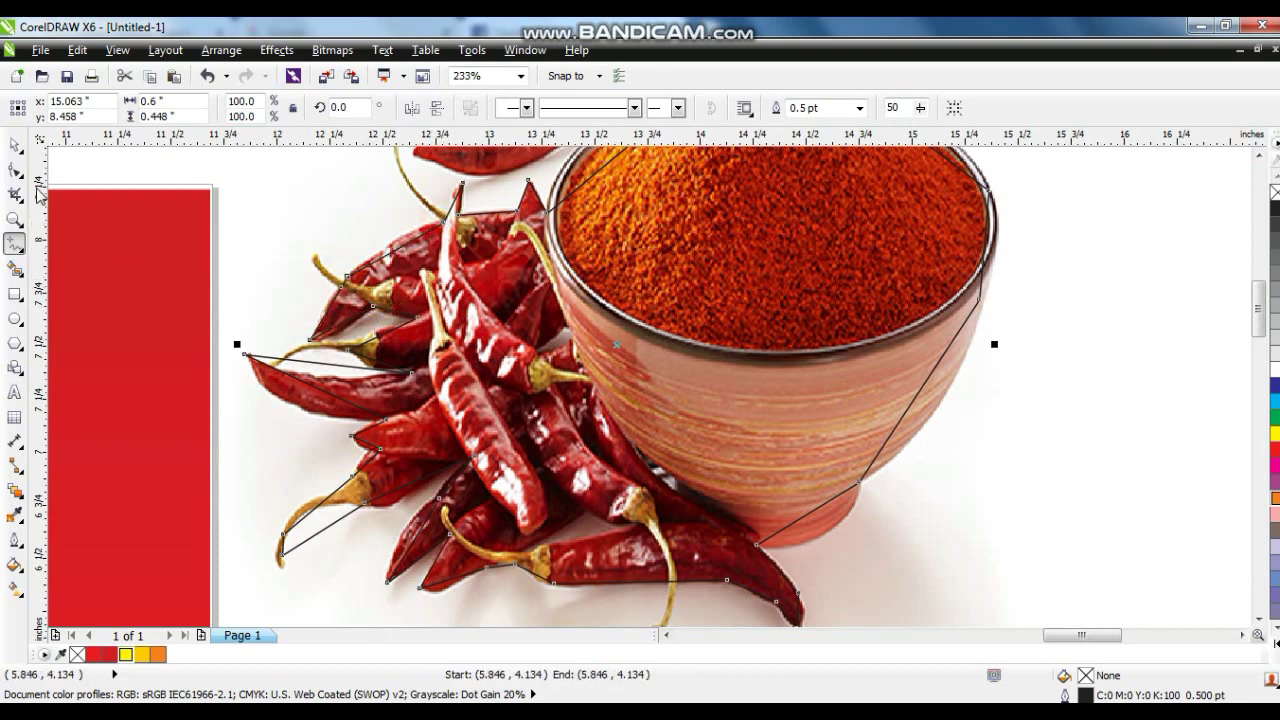
- Convert all straight segments of the closed outline to curves
{"action": "left_click", "coordinate": [15, 171]}
{"action": "scroll", "coordinate": [462, 240], "scroll_direction": "down", "scroll_amount": 2}
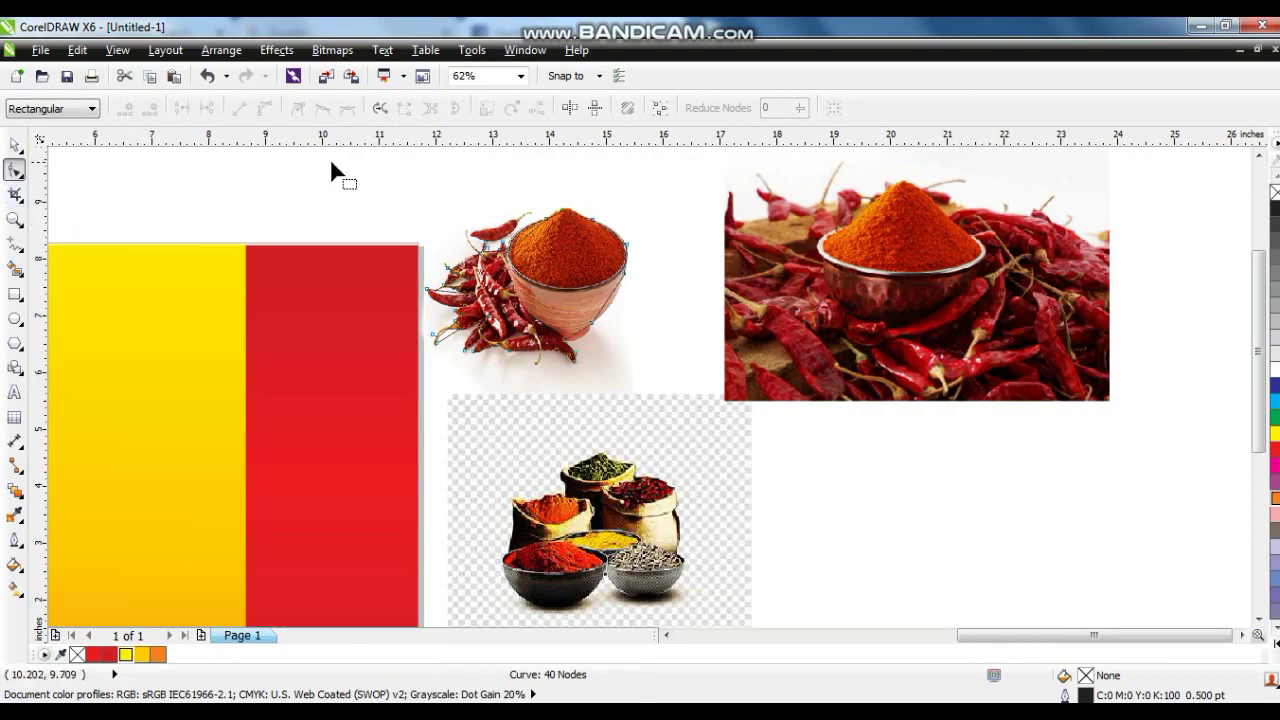
{"action": "scroll", "coordinate": [466, 236], "scroll_direction": "up", "scroll_amount": 2}
{"action": "left_click", "coordinate": [267, 110]}
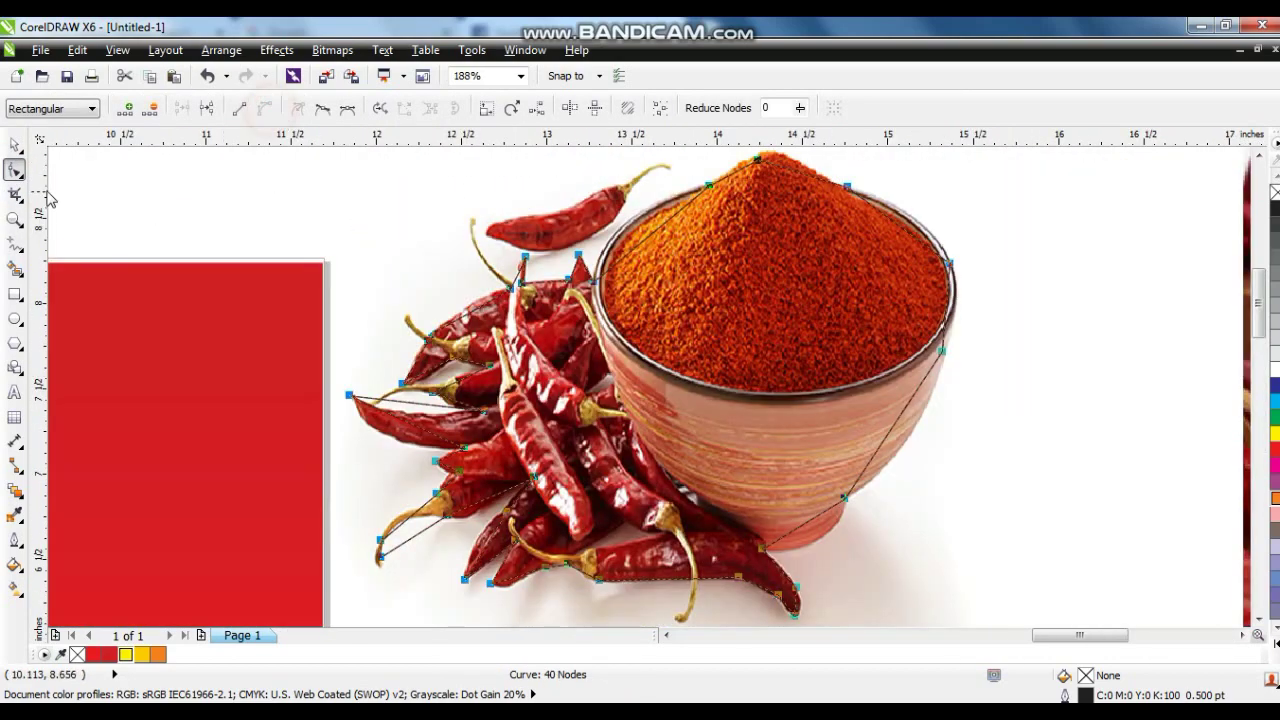
- Bend the outline to follow the bowl's upper-left rim and the peak of the powder heap
{"action": "left_click", "coordinate": [14, 220]}
{"action": "left_click_drag", "start_coordinate": [540, 311], "coordinate": [922, 143]}
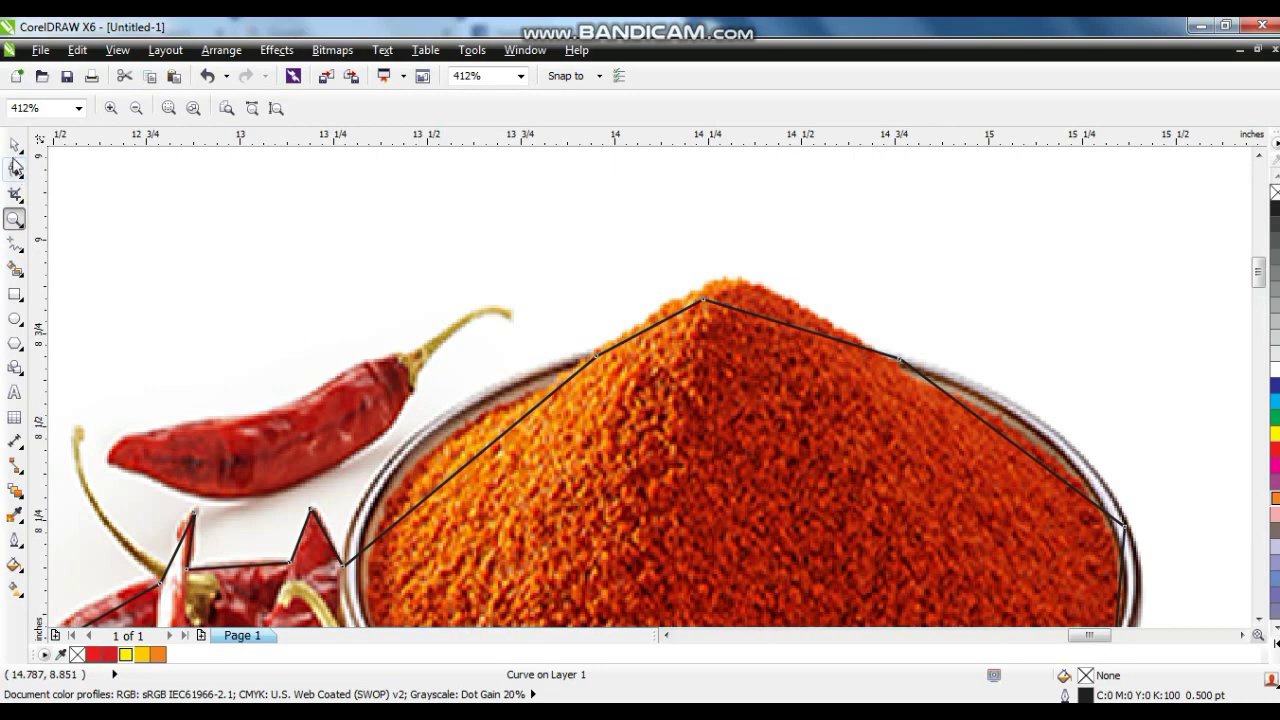
{"action": "left_click", "coordinate": [15, 168]}
{"action": "left_click_drag", "start_coordinate": [468, 476], "coordinate": [430, 450]}
{"action": "left_click_drag", "start_coordinate": [674, 314], "coordinate": [670, 309]}
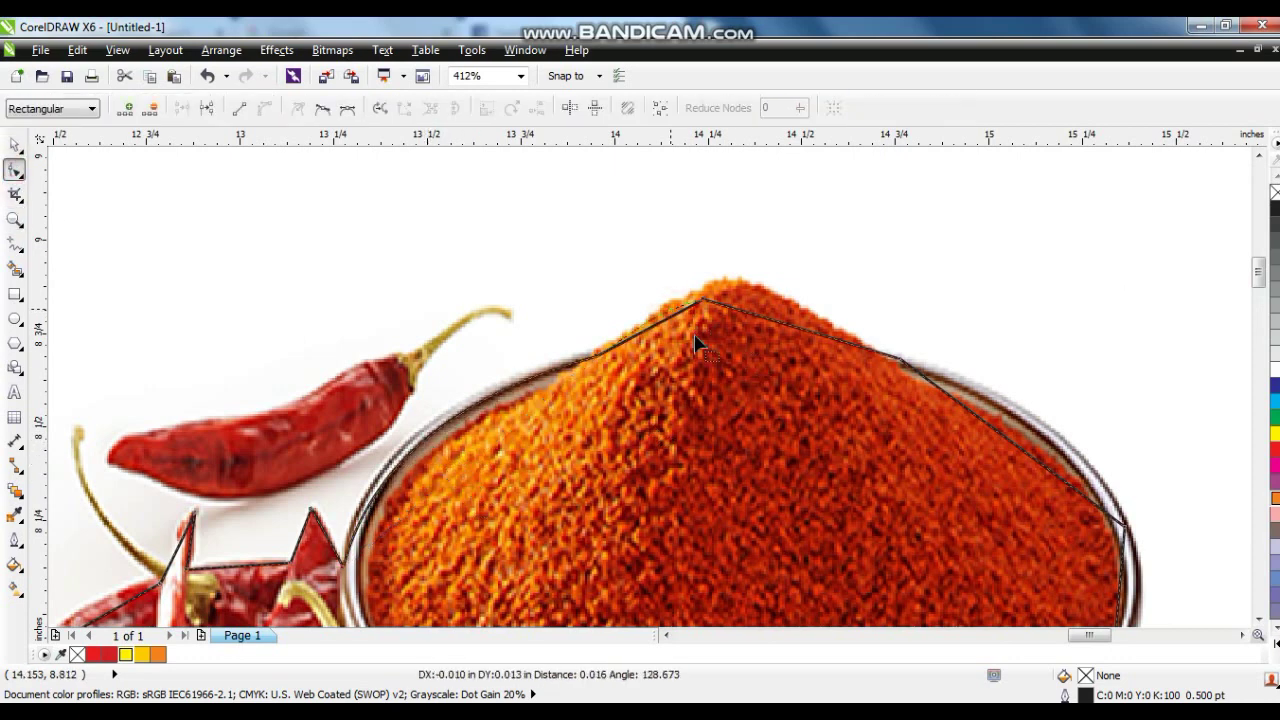
{"action": "left_click_drag", "start_coordinate": [768, 320], "coordinate": [720, 285]}
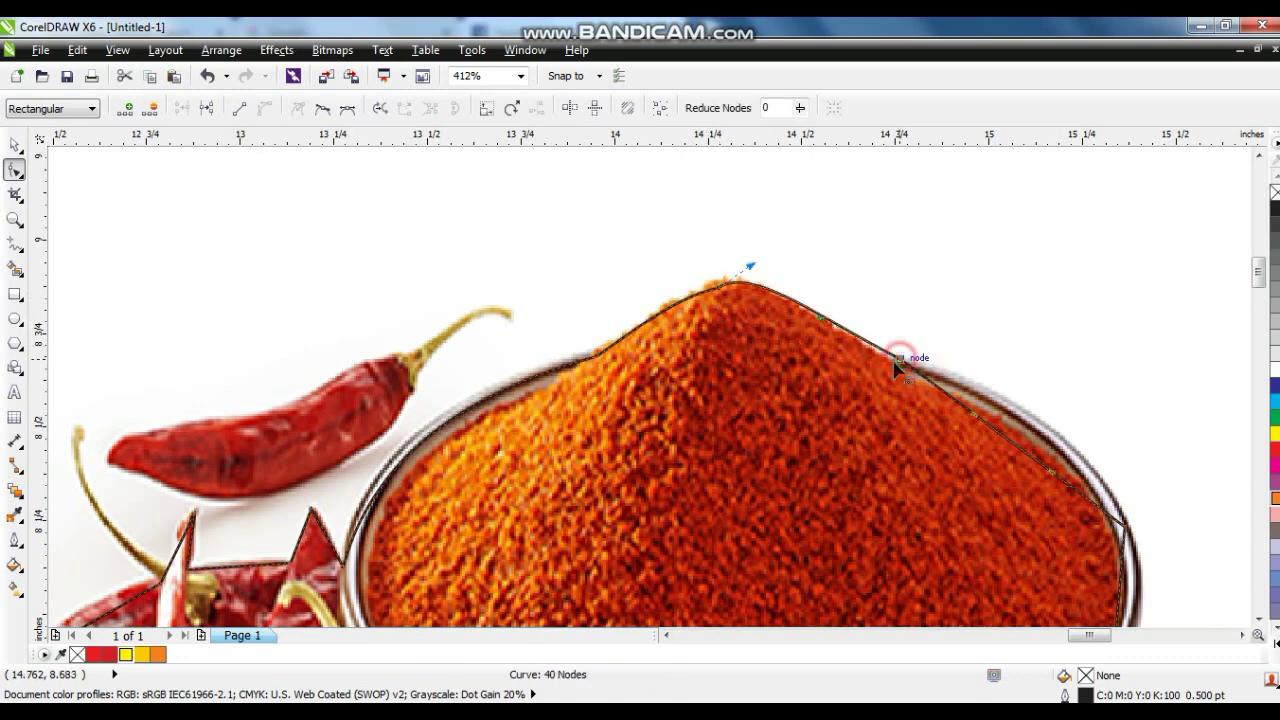
- Adjust the node where the powder meets the right rim and bend the outline along that rim
{"action": "left_click_drag", "start_coordinate": [900, 357], "coordinate": [895, 372]}
{"action": "left_click_drag", "start_coordinate": [1008, 452], "coordinate": [1046, 435]}
{"action": "scroll", "coordinate": [1260, 625], "scroll_direction": "down", "scroll_amount": 3}
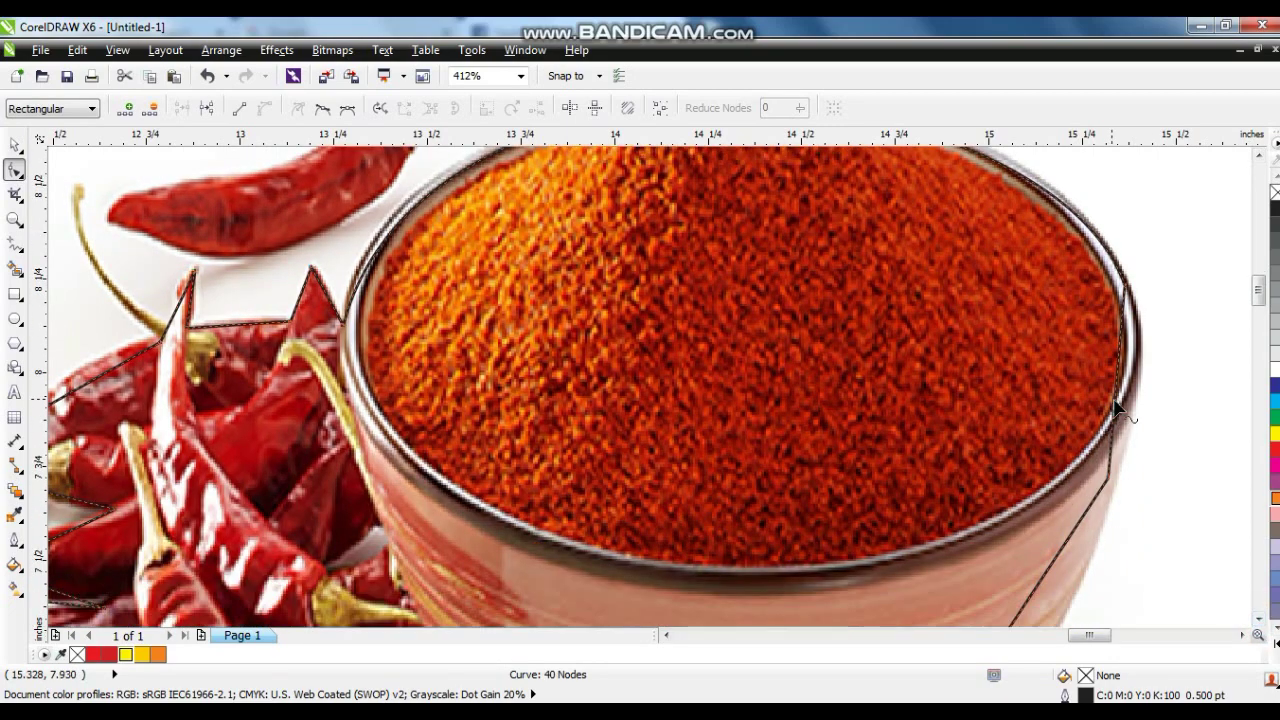
{"action": "left_click_drag", "start_coordinate": [1117, 407], "coordinate": [1138, 414]}
- Curve the outline along the bowl's right side and around its foot
{"action": "scroll", "coordinate": [1262, 628], "scroll_direction": "down", "scroll_amount": 4}
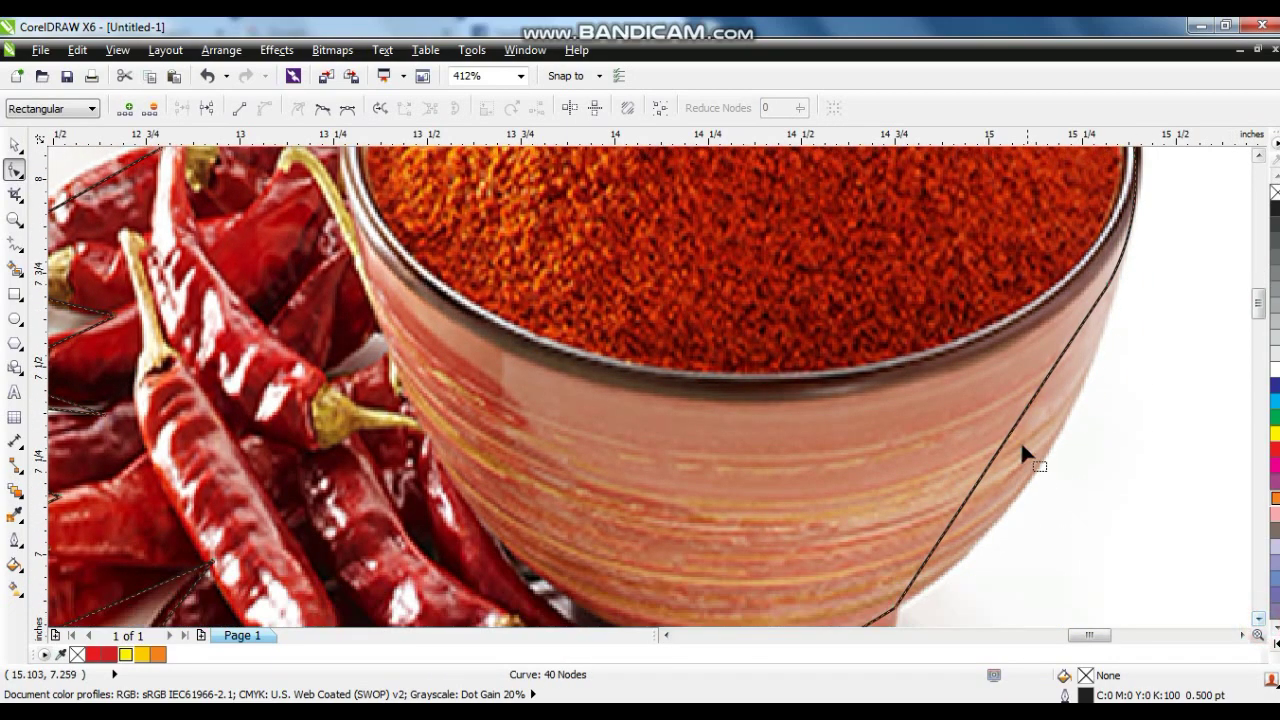
{"action": "left_click_drag", "start_coordinate": [1015, 441], "coordinate": [1041, 464]}
{"action": "scroll", "coordinate": [1258, 622], "scroll_direction": "down", "scroll_amount": 3}
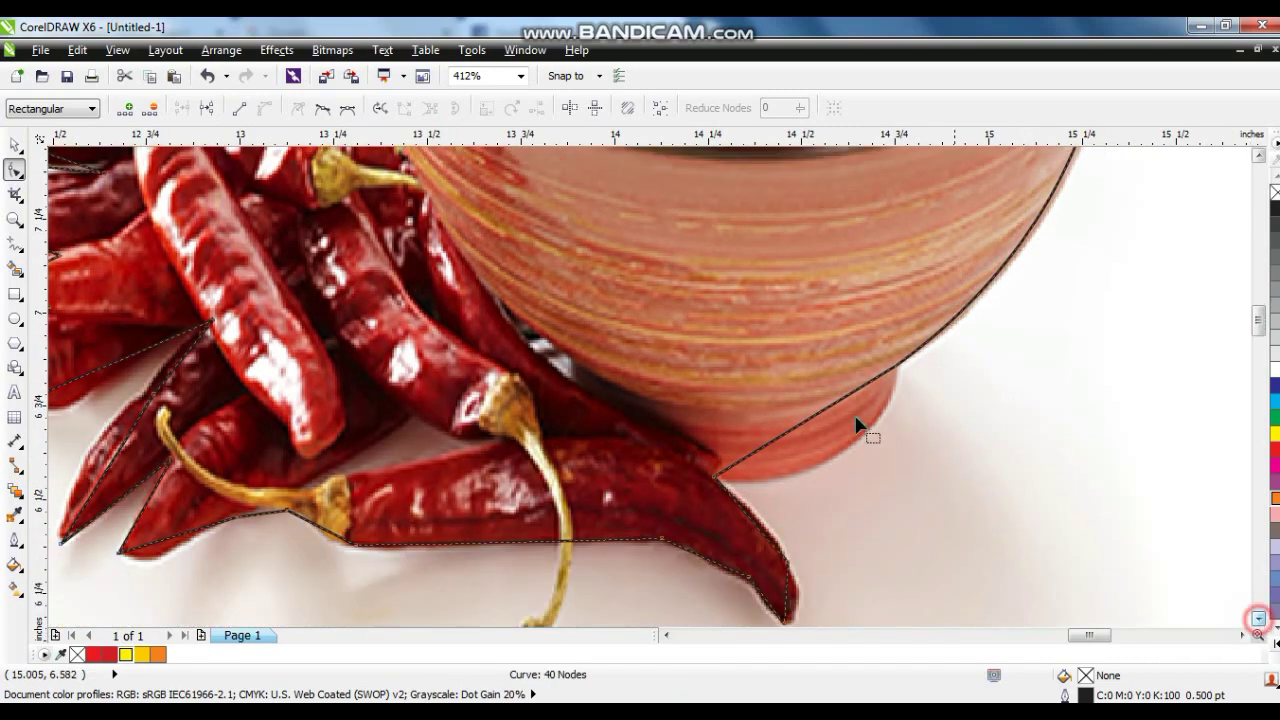
{"action": "left_click_drag", "start_coordinate": [816, 410], "coordinate": [842, 460]}
- Shape the outline around the lowest chilli's pointed right end so it follows the upper edge and tip
{"action": "scroll", "coordinate": [1258, 630], "scroll_direction": "down", "scroll_amount": 3}
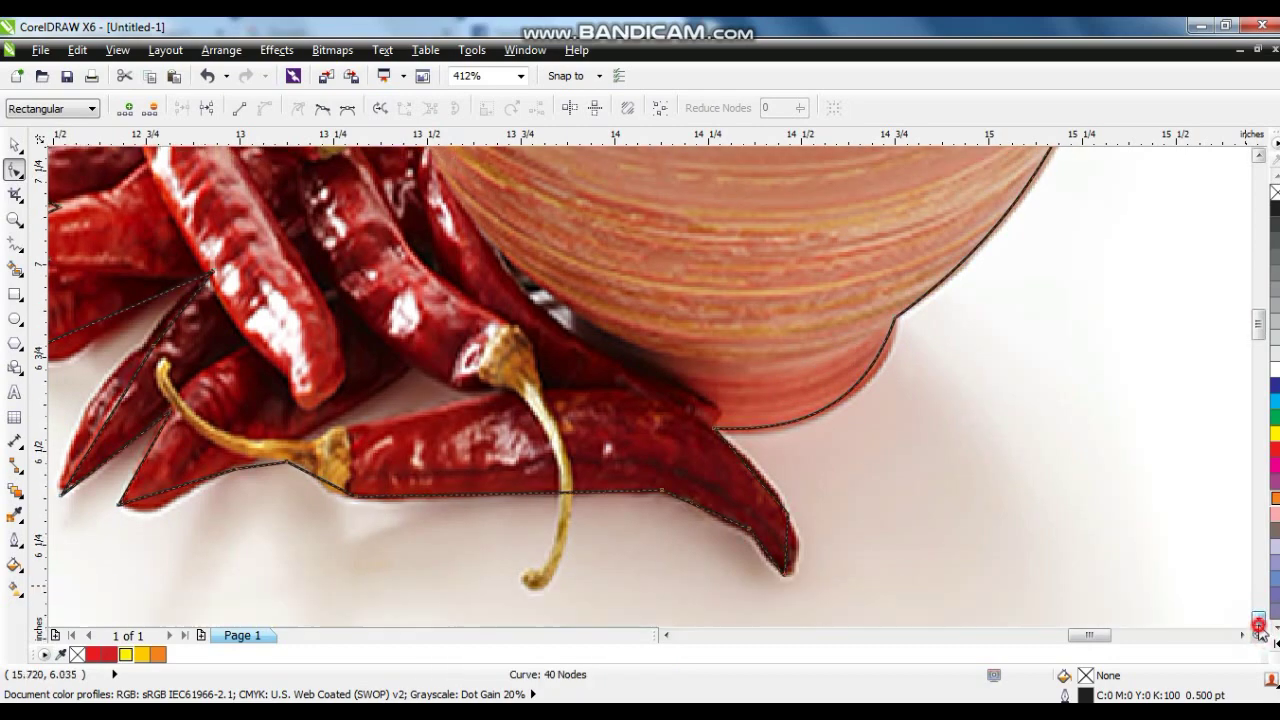
{"action": "left_click", "coordinate": [13, 218]}
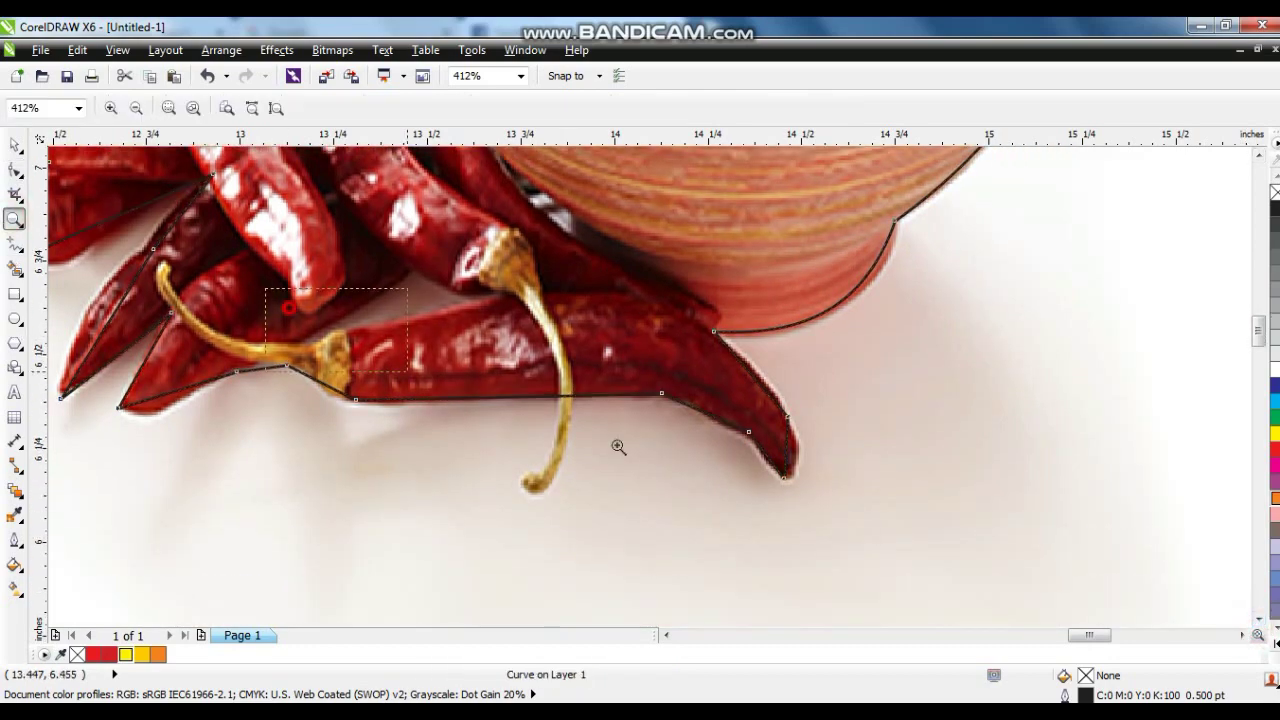
{"action": "left_click", "coordinate": [575, 410]}
{"action": "left_click", "coordinate": [20, 170]}
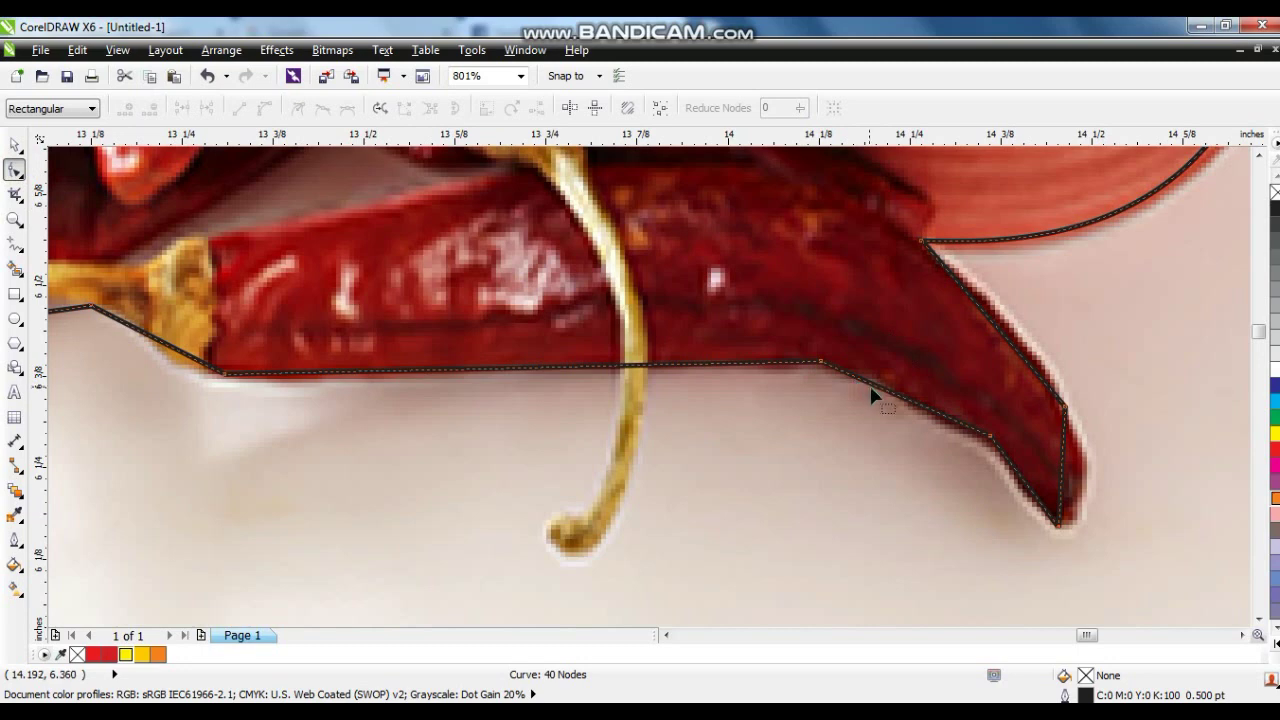
{"action": "left_click", "coordinate": [1068, 405]}
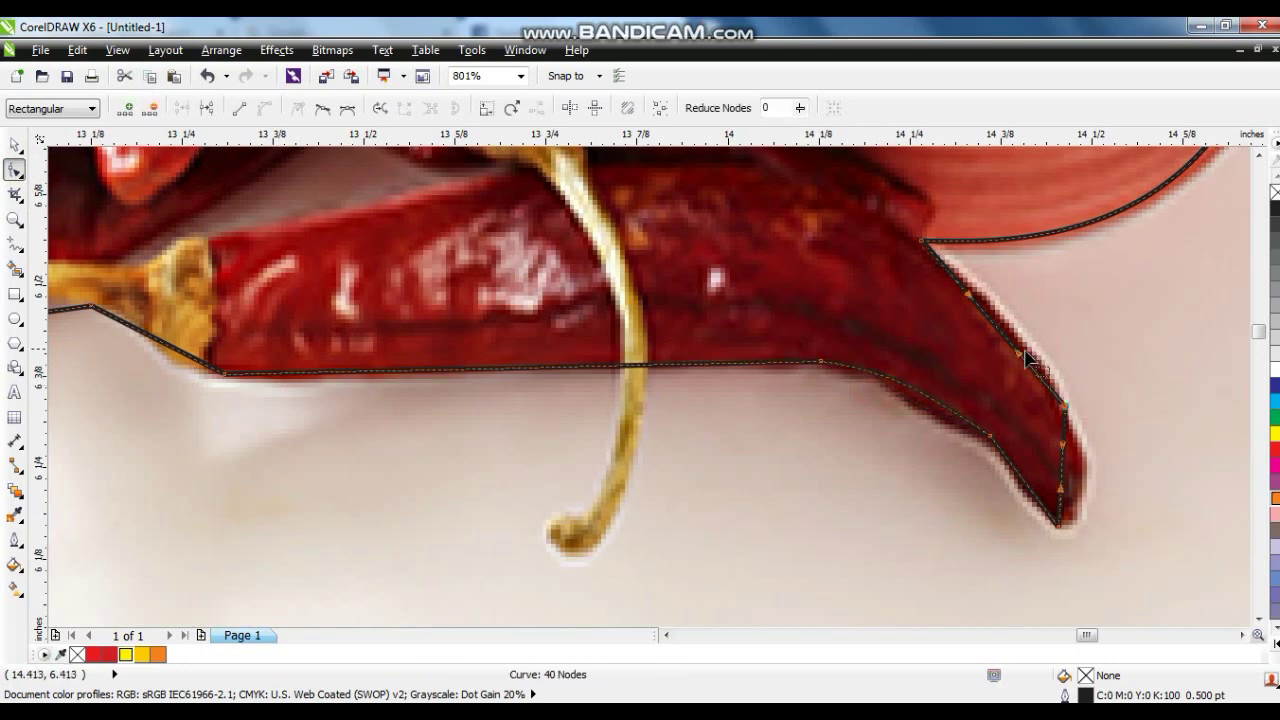
{"action": "left_click_drag", "start_coordinate": [1019, 353], "coordinate": [1031, 351]}
{"action": "left_click_drag", "start_coordinate": [1066, 447], "coordinate": [1094, 558]}
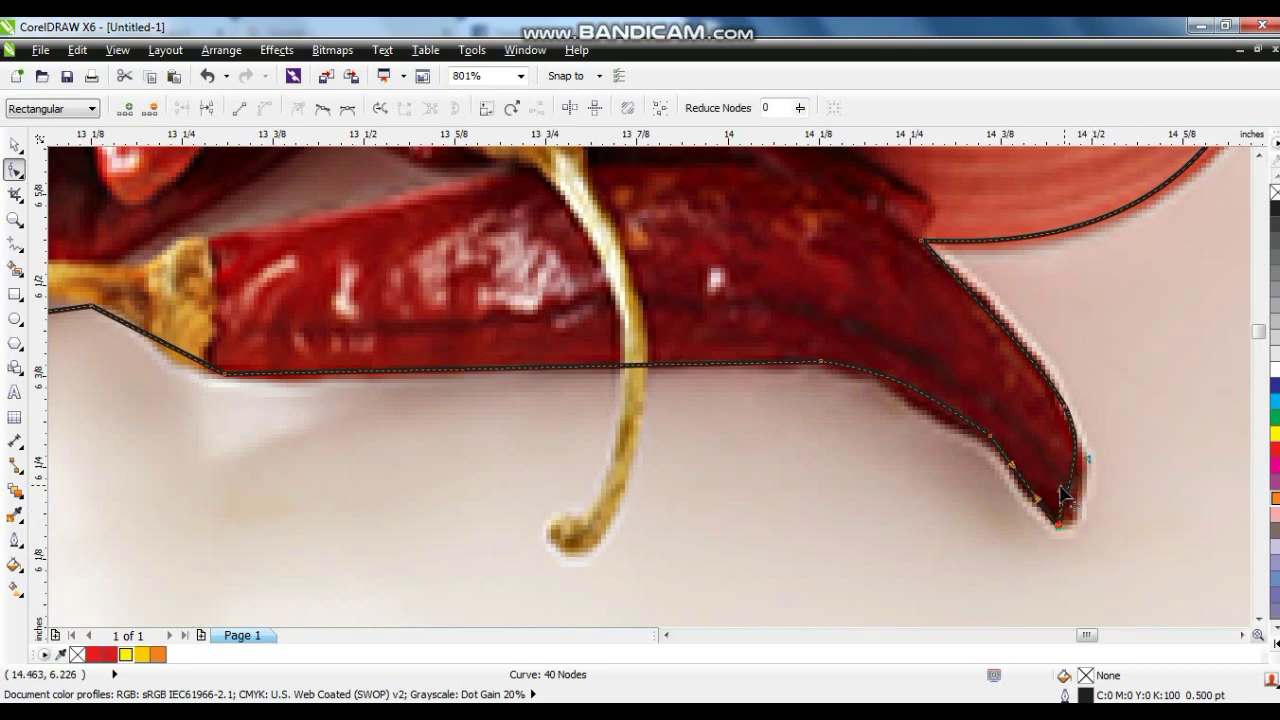
{"action": "left_click_drag", "start_coordinate": [1061, 488], "coordinate": [1081, 504]}
- Curve the outline along the lowest chilli's stem base and the edges of the two chillies beside it
{"action": "left_click", "coordinate": [666, 635]}
{"action": "left_click_drag", "start_coordinate": [548, 365], "coordinate": [516, 330]}
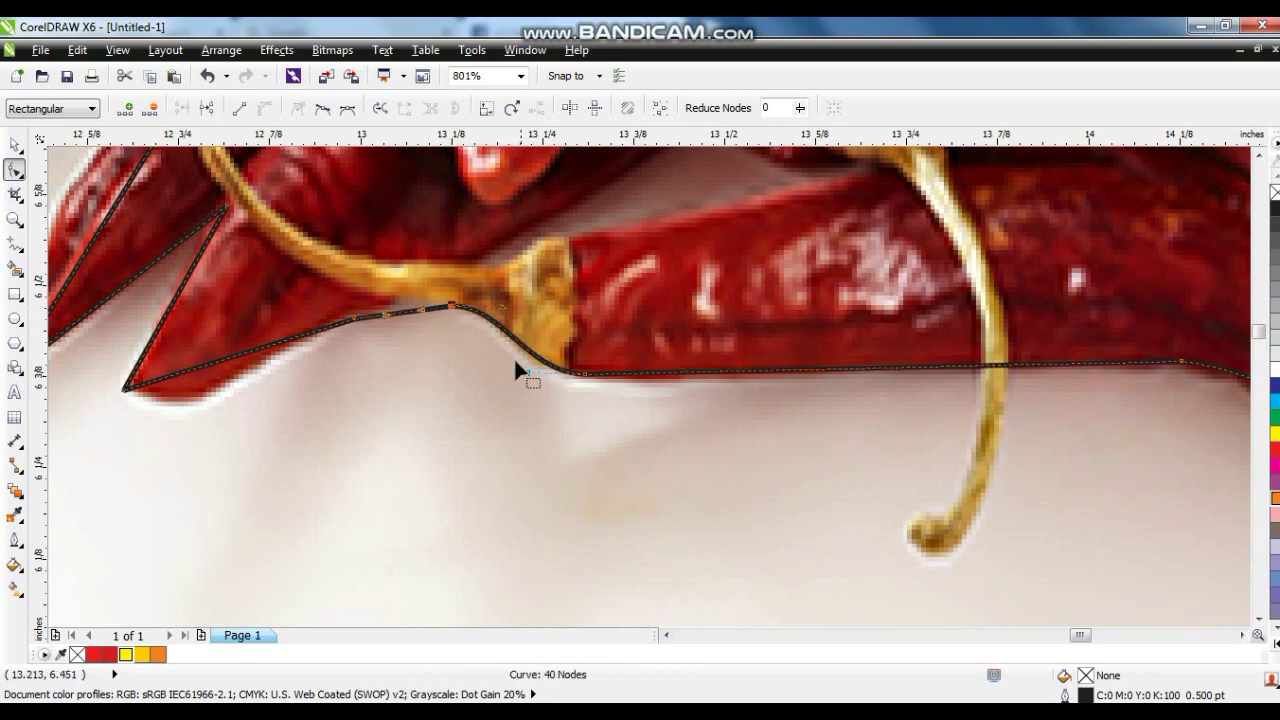
{"action": "left_click_drag", "start_coordinate": [410, 320], "coordinate": [415, 299]}
{"action": "left_click_drag", "start_coordinate": [243, 360], "coordinate": [202, 393]}
{"action": "left_click_drag", "start_coordinate": [355, 319], "coordinate": [333, 307]}
{"action": "left_click_drag", "start_coordinate": [148, 399], "coordinate": [159, 397]}
{"action": "left_click", "coordinate": [665, 636]}
{"action": "left_click_drag", "start_coordinate": [439, 280], "coordinate": [418, 252]}
- Curve the outline along the upper edge of the lower-left chilli's stem and under the short chilli's tip above it
{"action": "key", "text": "shift+F2"}
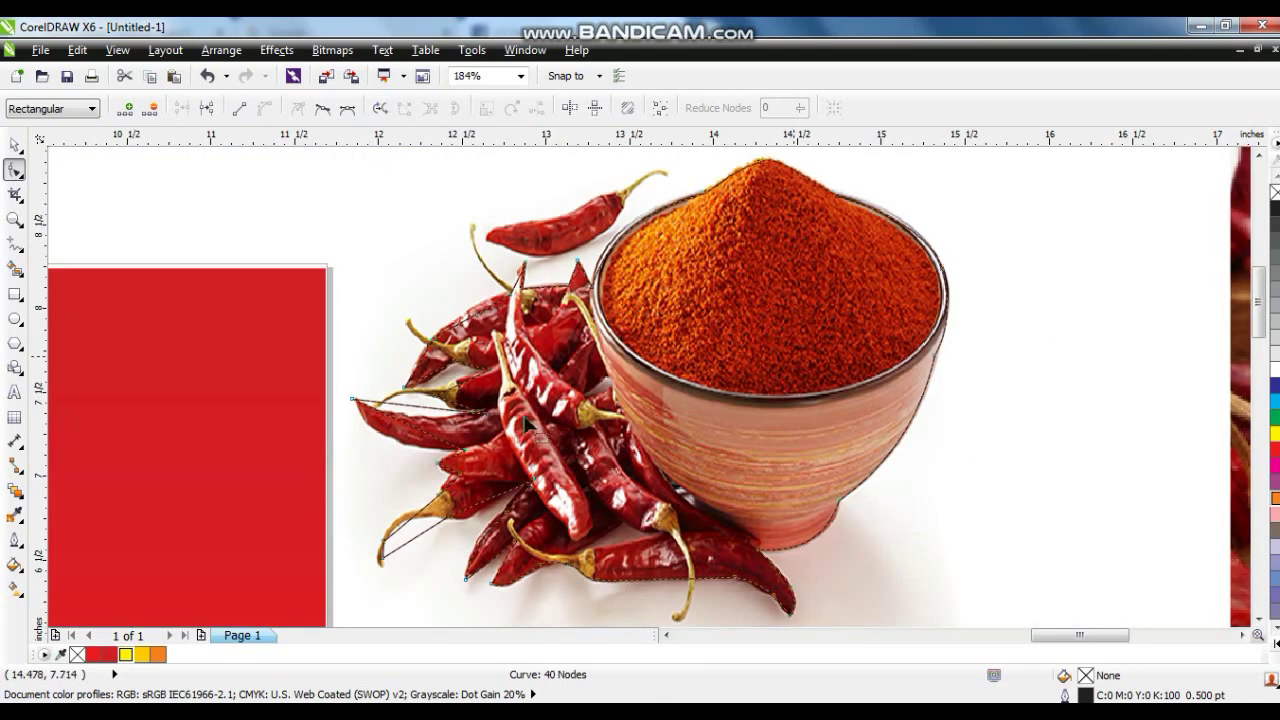
{"action": "left_click", "coordinate": [14, 220]}
{"action": "left_click_drag", "start_coordinate": [331, 421], "coordinate": [634, 602]}
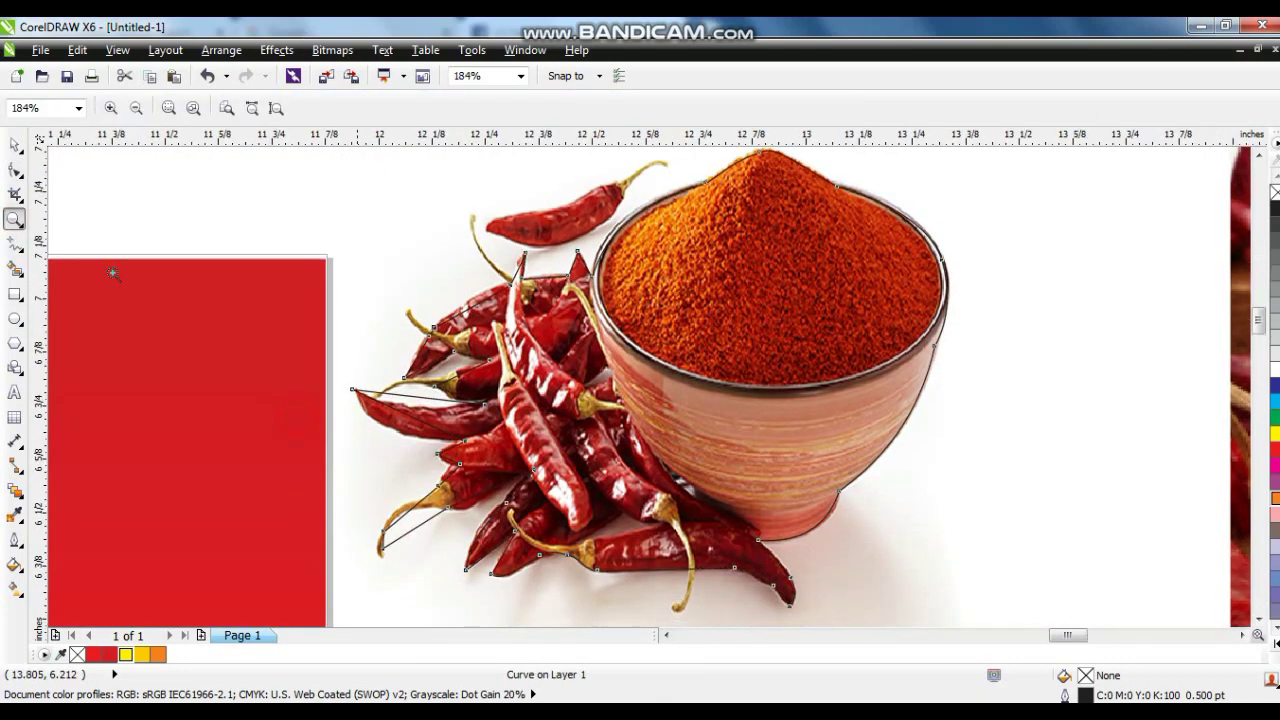
{"action": "left_click", "coordinate": [14, 170]}
{"action": "left_click", "coordinate": [566, 306]}
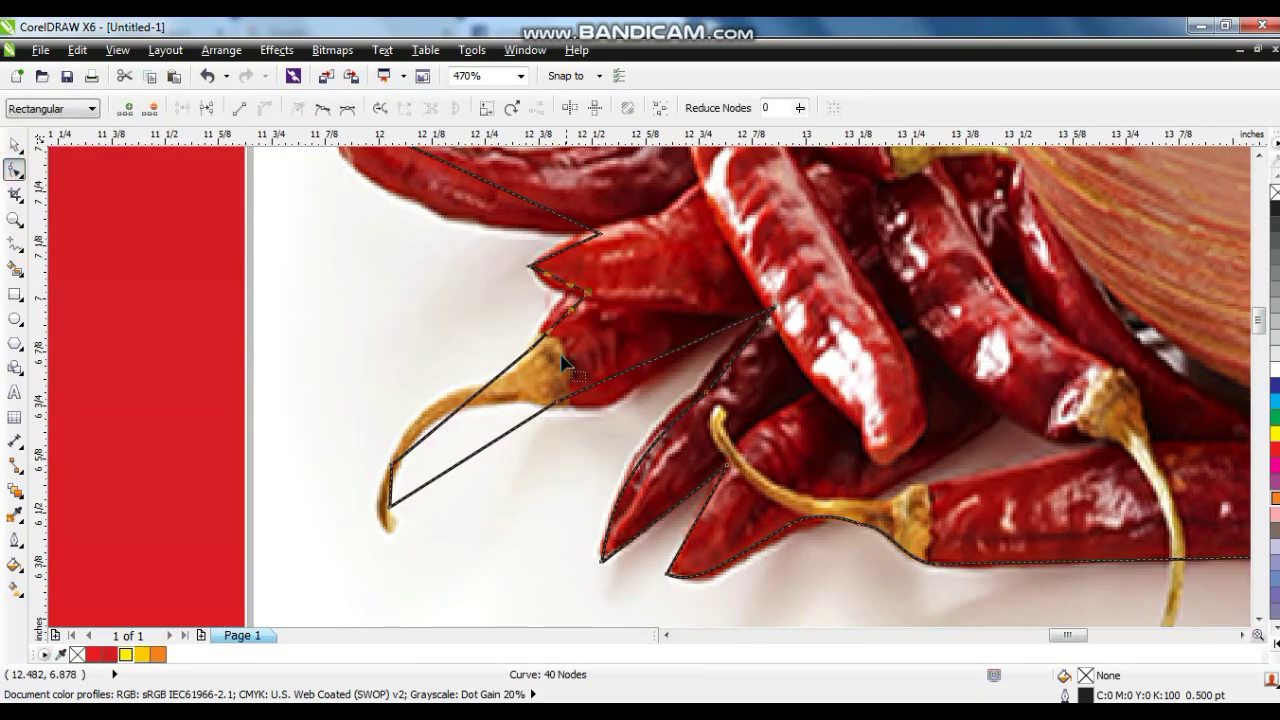
{"action": "left_click_drag", "start_coordinate": [452, 412], "coordinate": [429, 399]}
{"action": "left_click_drag", "start_coordinate": [533, 349], "coordinate": [528, 369]}
{"action": "left_click_drag", "start_coordinate": [568, 315], "coordinate": [559, 290]}
- Bend the outline along the underside of the lower-left chilli's stem and body
{"action": "left_click_drag", "start_coordinate": [445, 473], "coordinate": [427, 430]}
{"action": "left_click_drag", "start_coordinate": [610, 384], "coordinate": [575, 414]}
{"action": "left_click", "coordinate": [762, 336]}
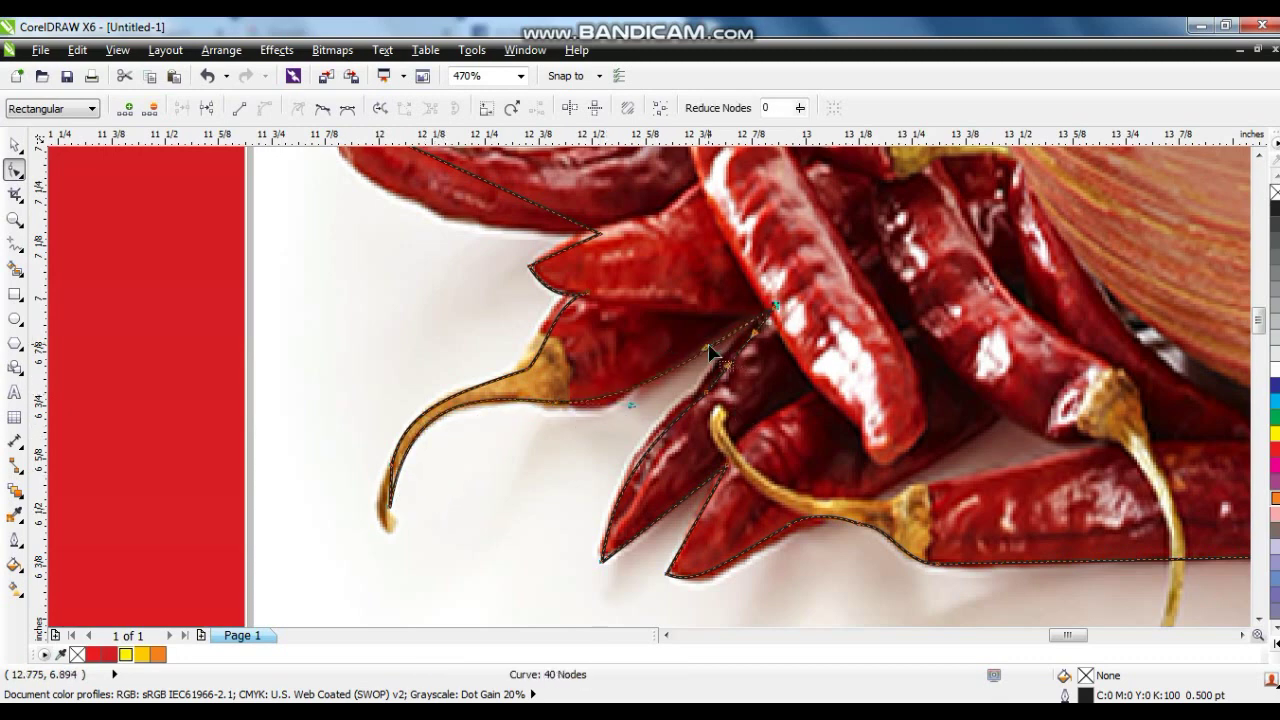
{"action": "left_click_drag", "start_coordinate": [707, 350], "coordinate": [694, 331]}
- Curve the outline along both edges of the leftmost chilli and around the stem base of the chilli above
{"action": "left_click", "coordinate": [1264, 151]}
{"action": "left_click", "coordinate": [1262, 151]}
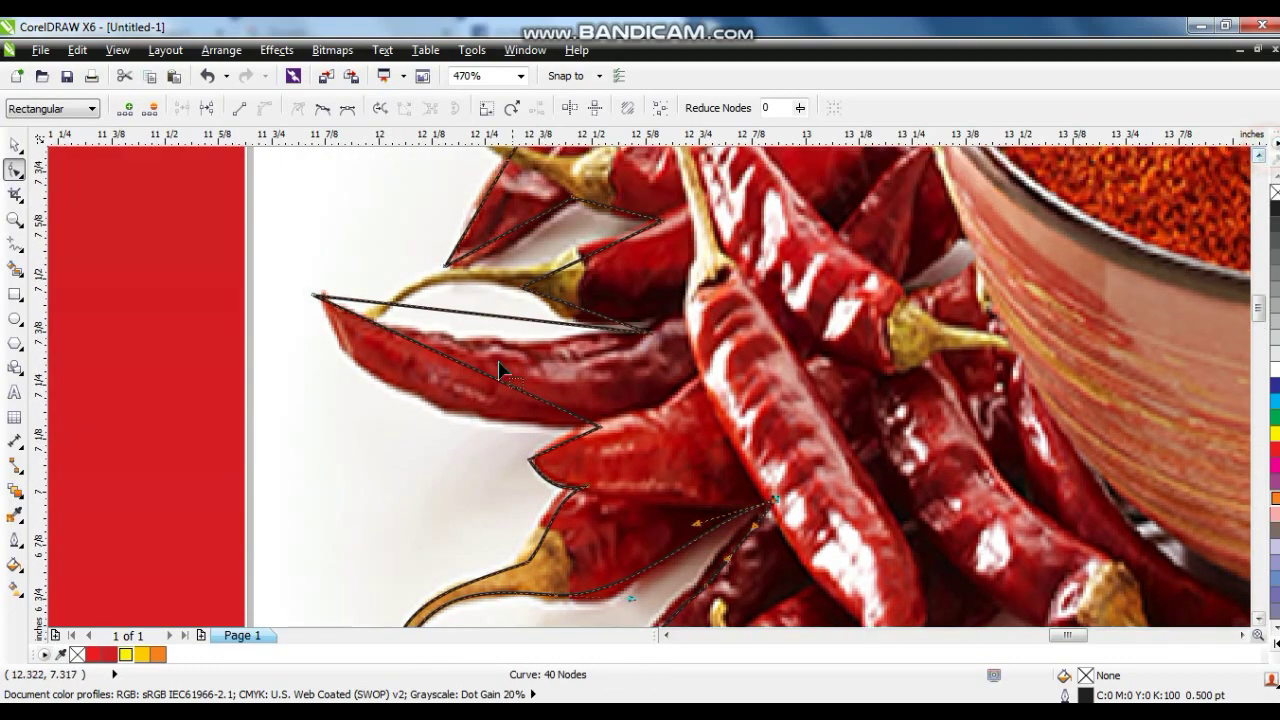
{"action": "left_click_drag", "start_coordinate": [447, 393], "coordinate": [474, 372]}
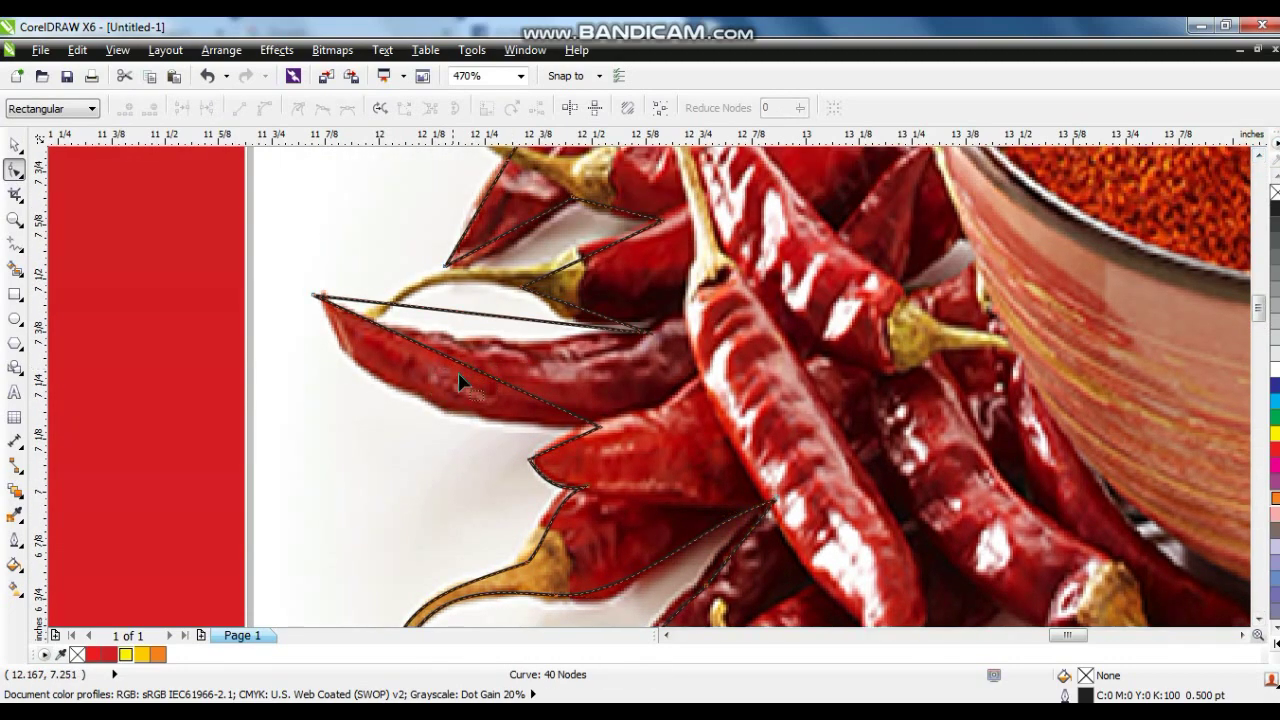
{"action": "left_click_drag", "start_coordinate": [480, 380], "coordinate": [455, 410]}
{"action": "left_click_drag", "start_coordinate": [487, 324], "coordinate": [467, 344]}
{"action": "left_click_drag", "start_coordinate": [565, 305], "coordinate": [568, 317]}
{"action": "left_click_drag", "start_coordinate": [526, 246], "coordinate": [520, 241]}
- Fit the outline to the upper-left chillies, the upright chilli tip and the bowl's left rim
{"action": "scroll", "coordinate": [1257, 158], "scroll_direction": "up", "scroll_amount": 3}
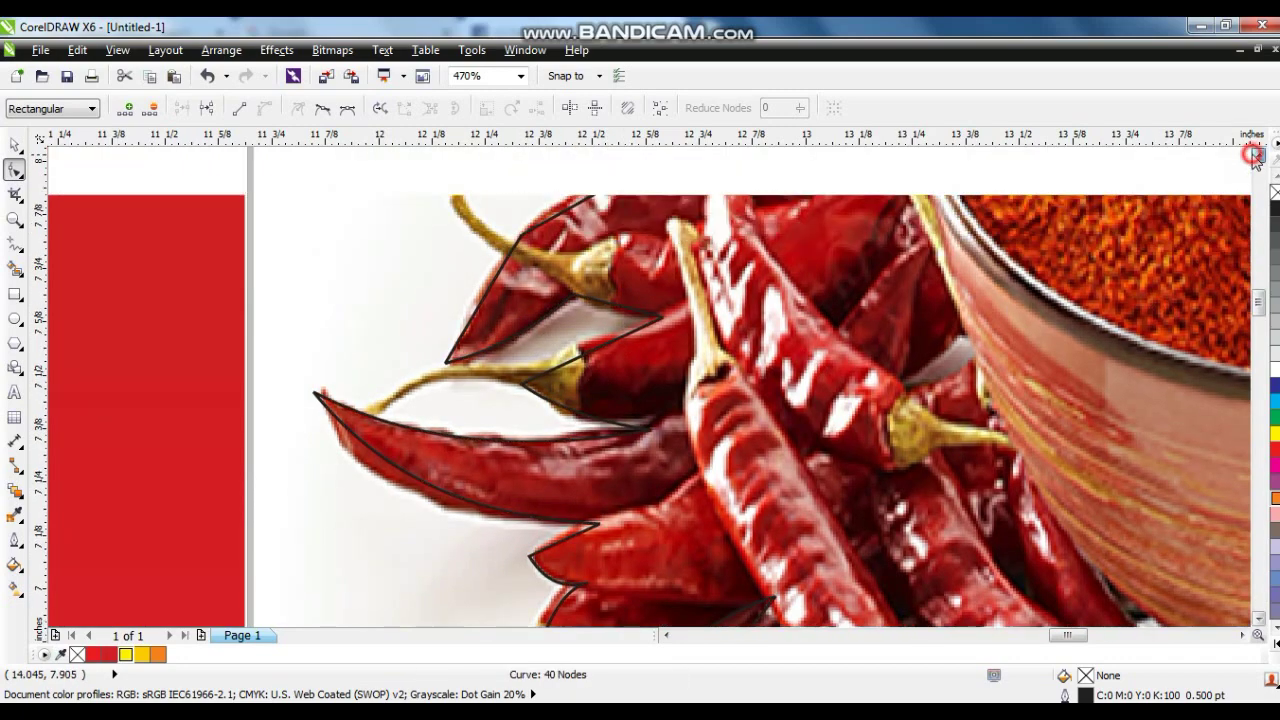
{"action": "left_click_drag", "start_coordinate": [630, 328], "coordinate": [665, 292]}
{"action": "left_click", "coordinate": [740, 220]}
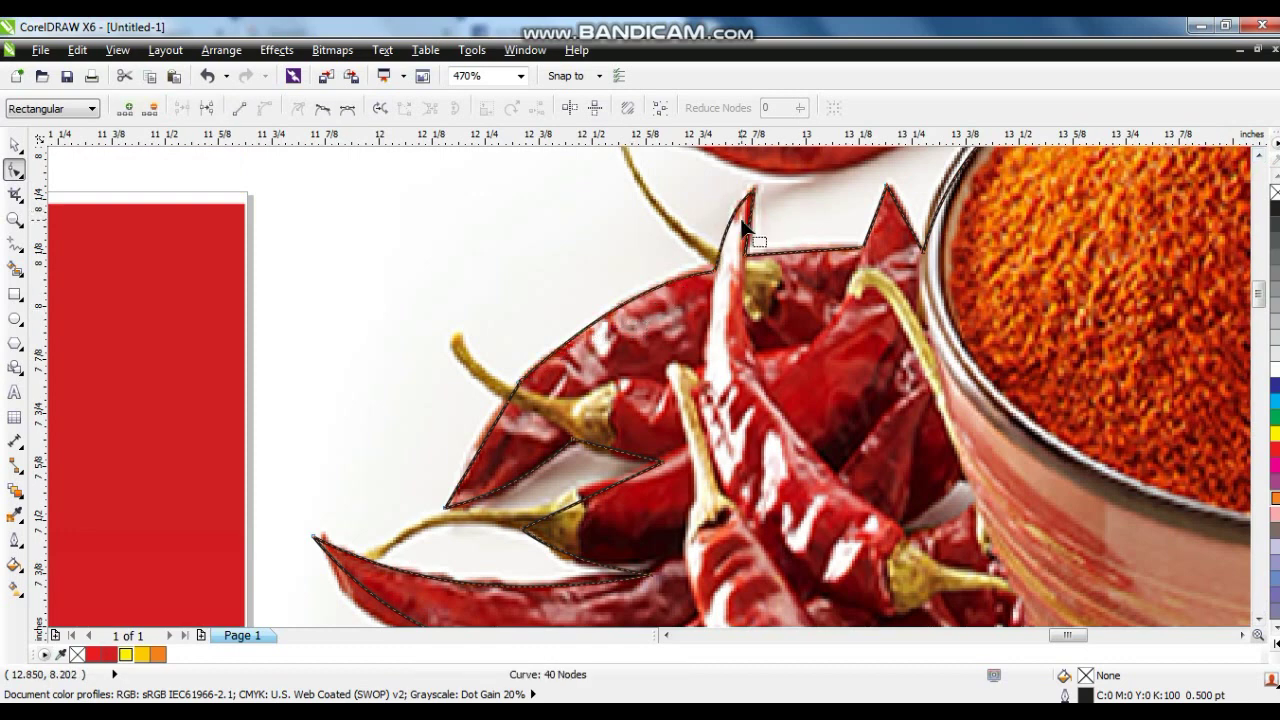
{"action": "left_click", "coordinate": [743, 224]}
{"action": "left_click", "coordinate": [1257, 157]}
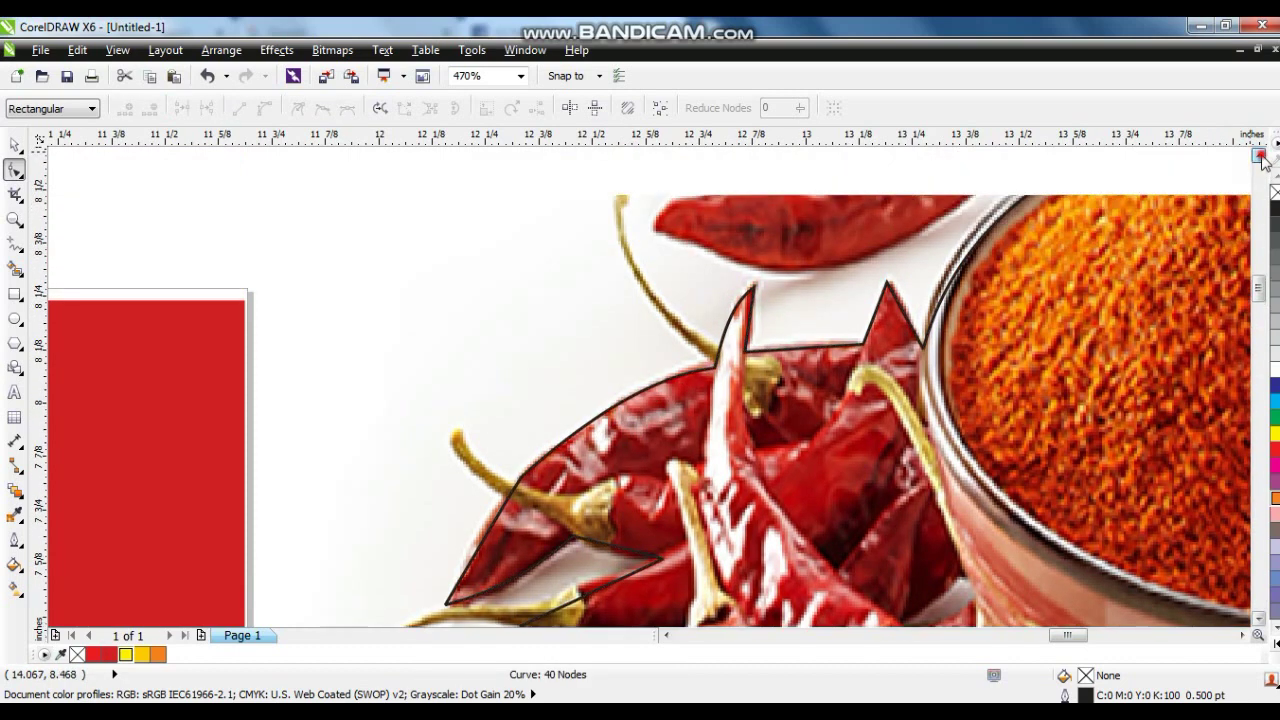
{"action": "left_click", "coordinate": [997, 280]}
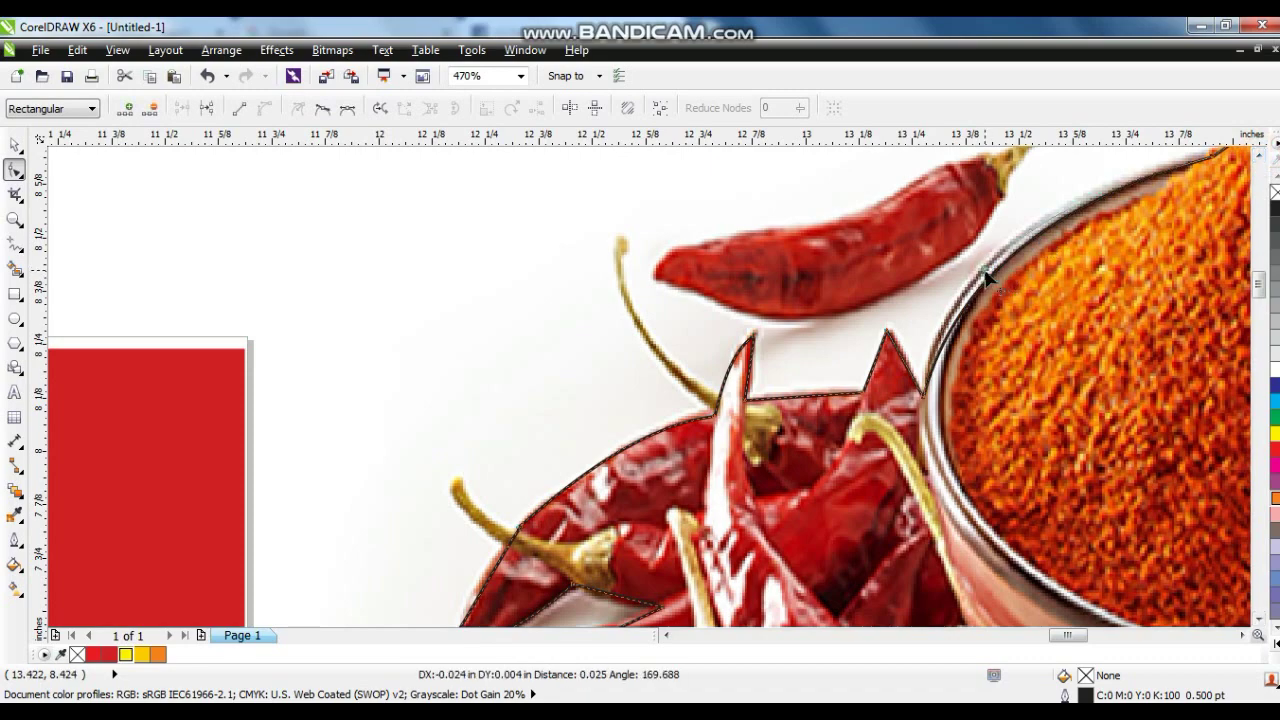
{"action": "scroll", "coordinate": [1003, 303], "scroll_direction": "down", "scroll_amount": 3}
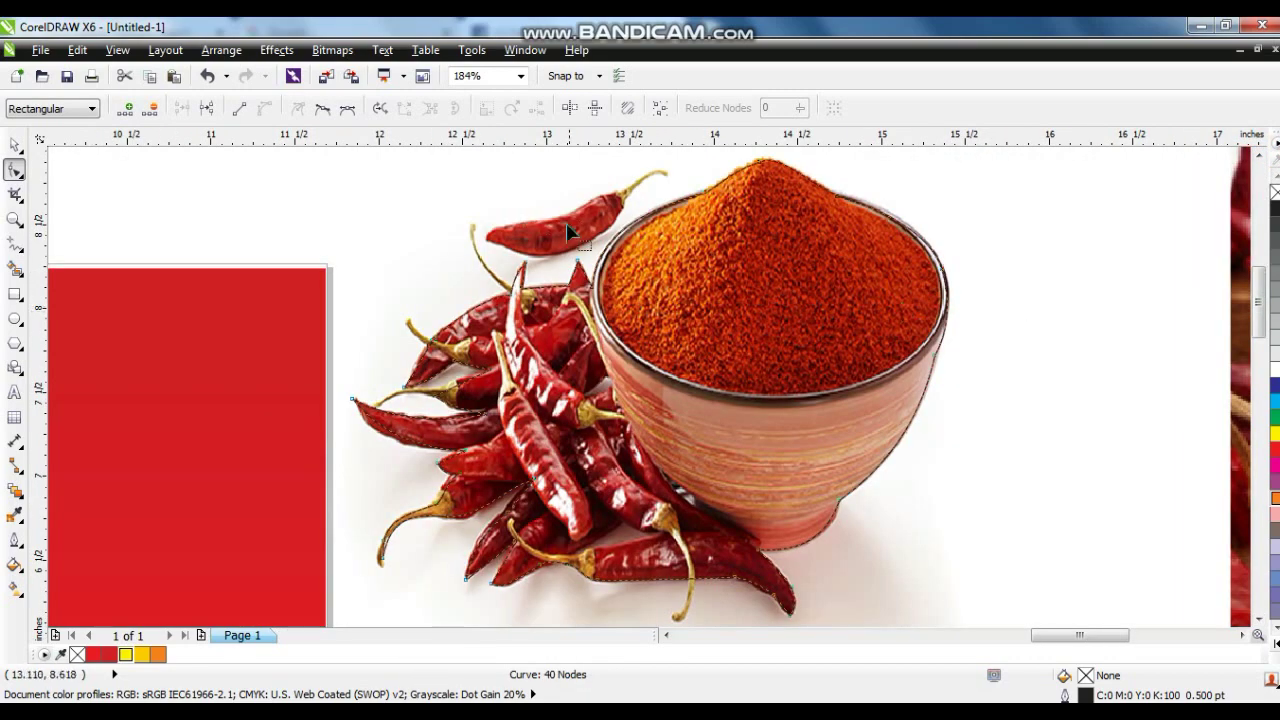
- PowerClip the chilli bowl photo into the traced outline and move the cutout onto the lower part of the yellow panel
{"action": "left_click", "coordinate": [15, 145]}
{"action": "left_click", "coordinate": [948, 434]}
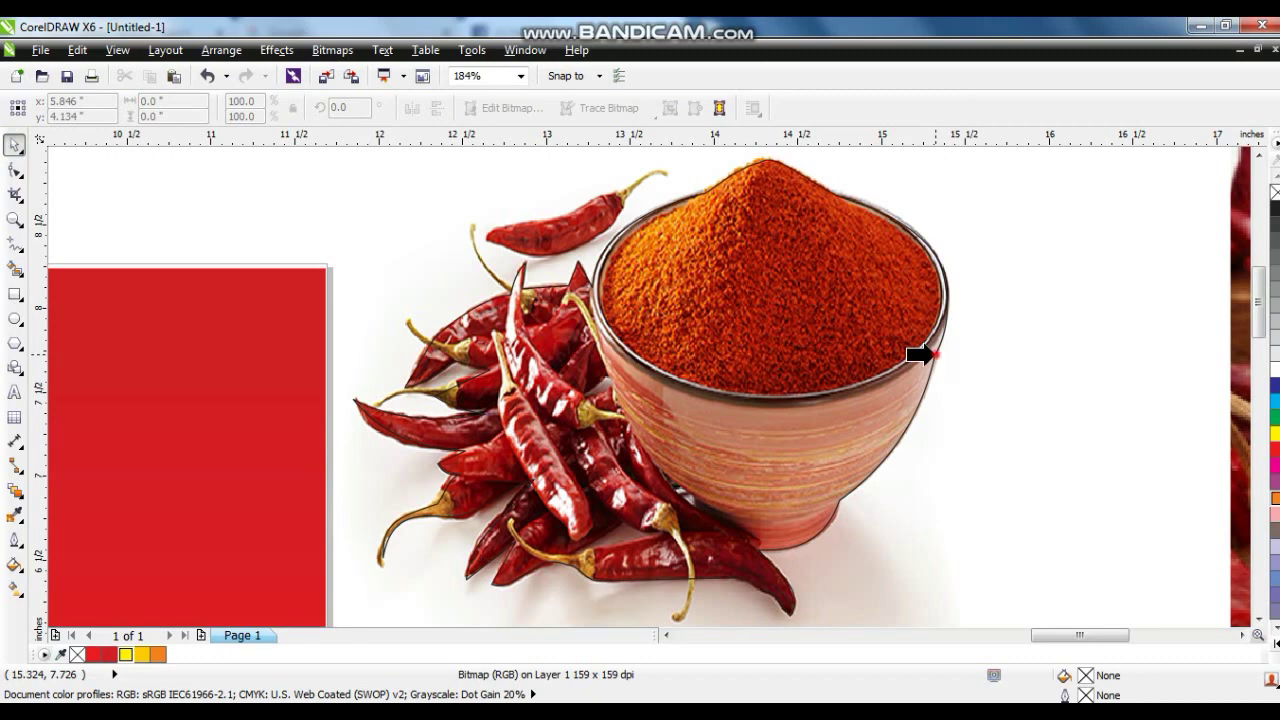
{"action": "left_click", "coordinate": [933, 354]}
{"action": "key", "text": "F4"}
{"action": "left_click_drag", "start_coordinate": [951, 336], "coordinate": [701, 510]}
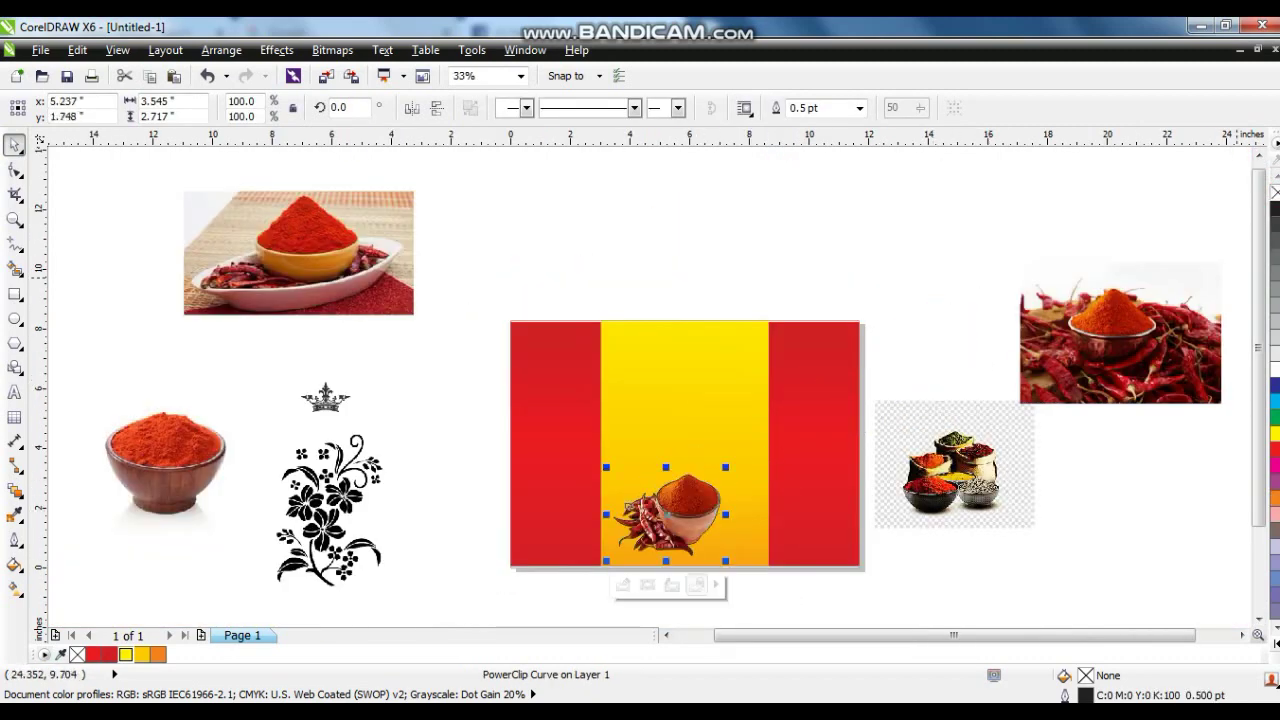
- Remove the bowl cutout's outline and enlarge it to about 5.58 × 4.28 inches, spanning the lower yellow panel
{"action": "left_click", "coordinate": [480, 306]}
{"action": "left_click_drag", "start_coordinate": [480, 306], "coordinate": [962, 603]}
{"action": "key", "text": "shift+F2"}
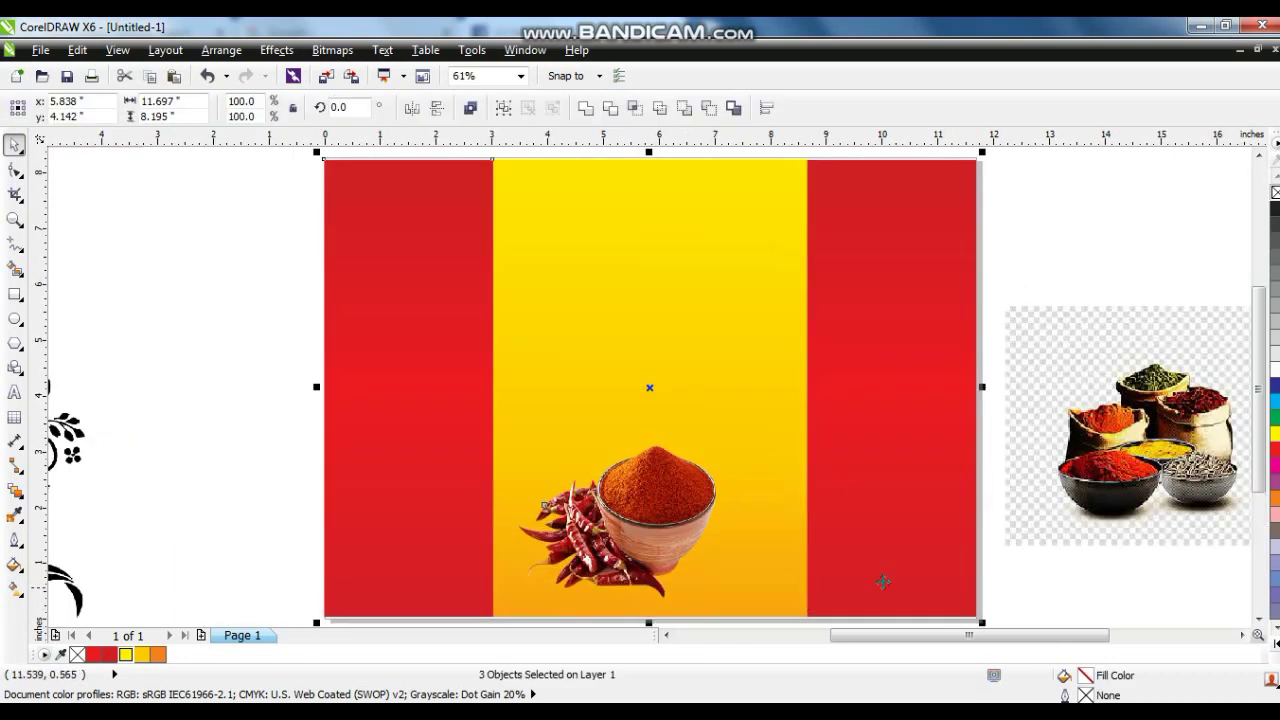
{"action": "left_click", "coordinate": [661, 513]}
{"action": "left_click_drag", "start_coordinate": [723, 438], "coordinate": [878, 402]}
{"action": "left_click_drag", "start_coordinate": [797, 396], "coordinate": [823, 386]}
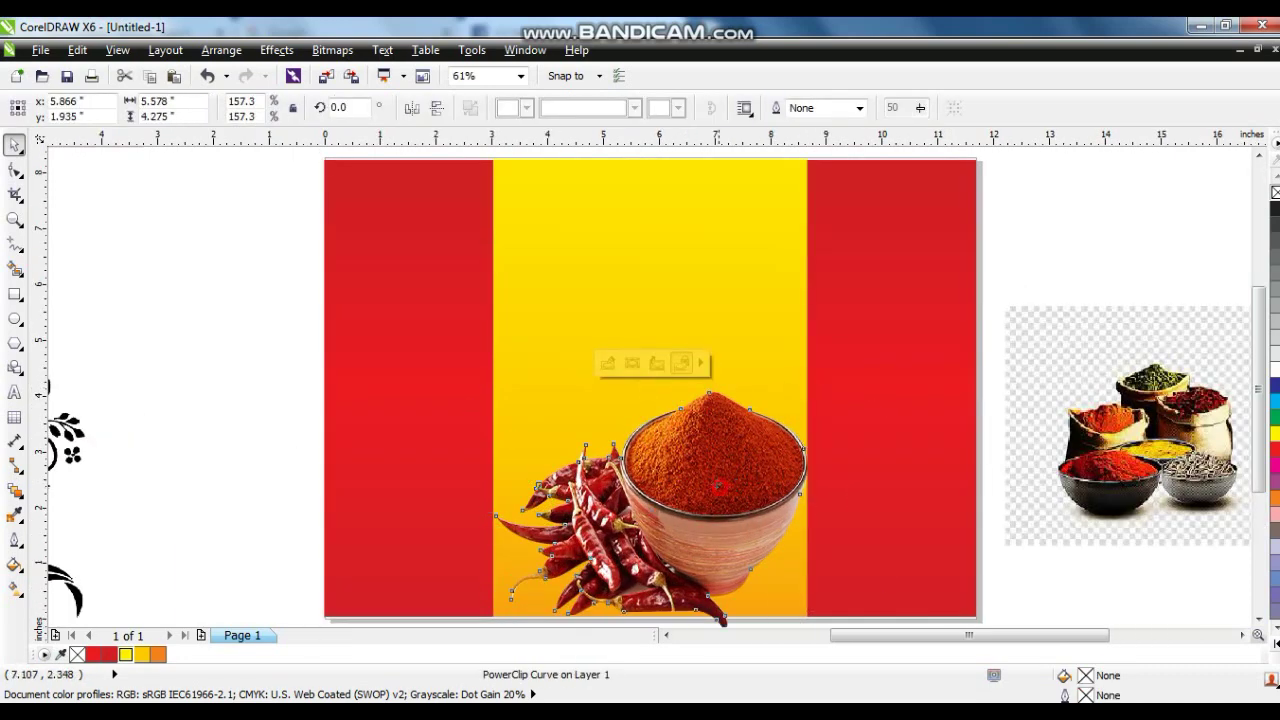
- Place the photo of the bowl on piled chillies over the package's lower area, above the panels and directly behind the bowl cutout
{"action": "scroll", "coordinate": [803, 508], "scroll_direction": "down", "scroll_amount": 2}
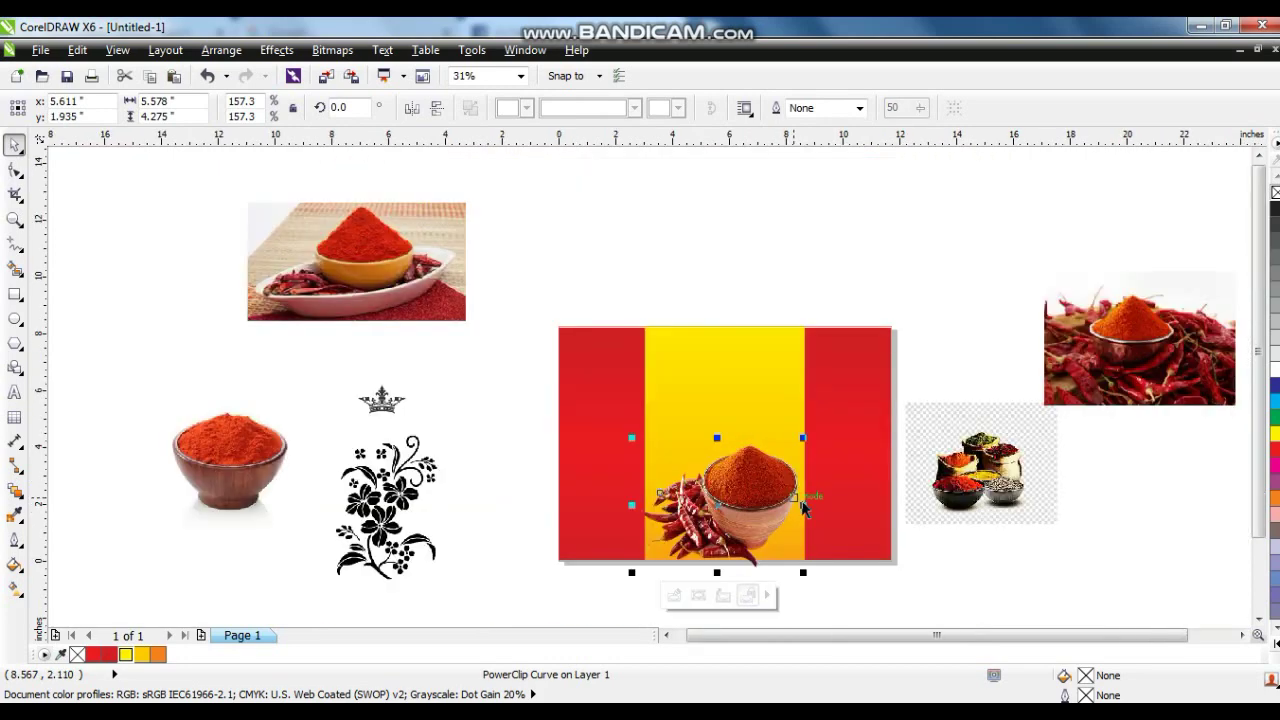
{"action": "left_click", "coordinate": [989, 383]}
{"action": "left_click_drag", "start_coordinate": [1067, 368], "coordinate": [651, 538]}
{"action": "scroll", "coordinate": [723, 554], "scroll_direction": "up", "scroll_amount": 4}
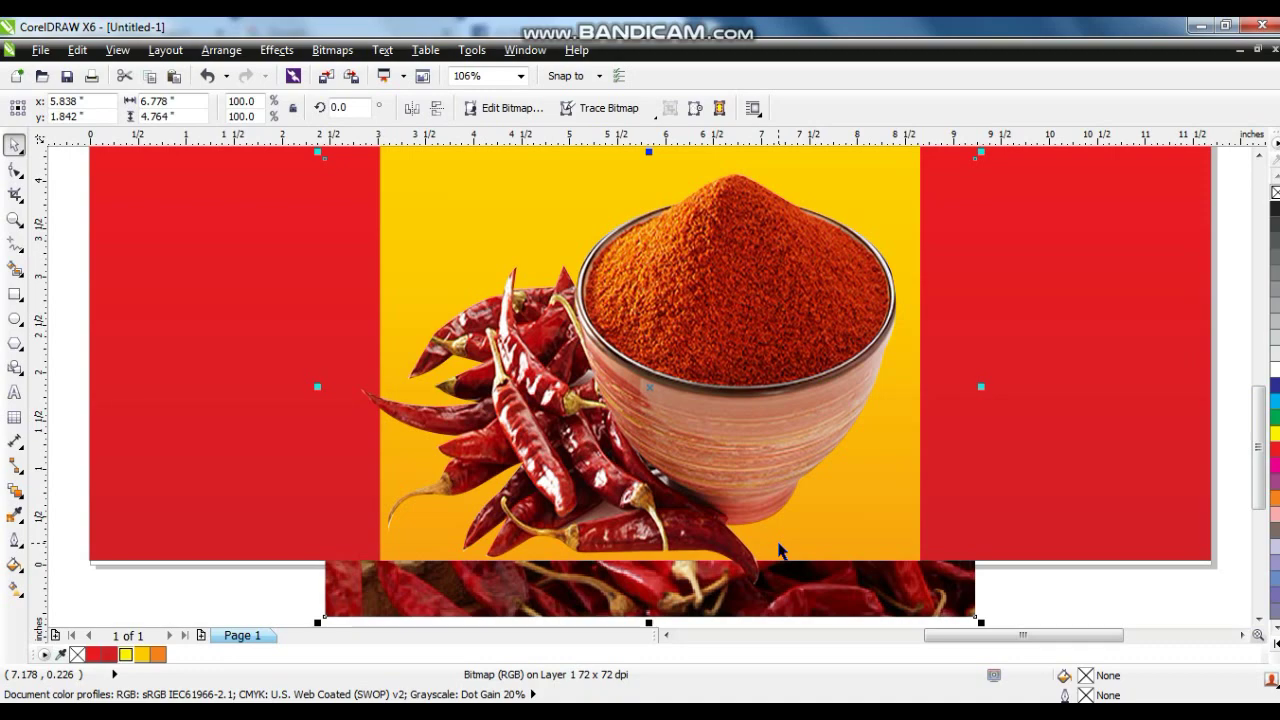
{"action": "key", "text": "shift+Page_Up"}
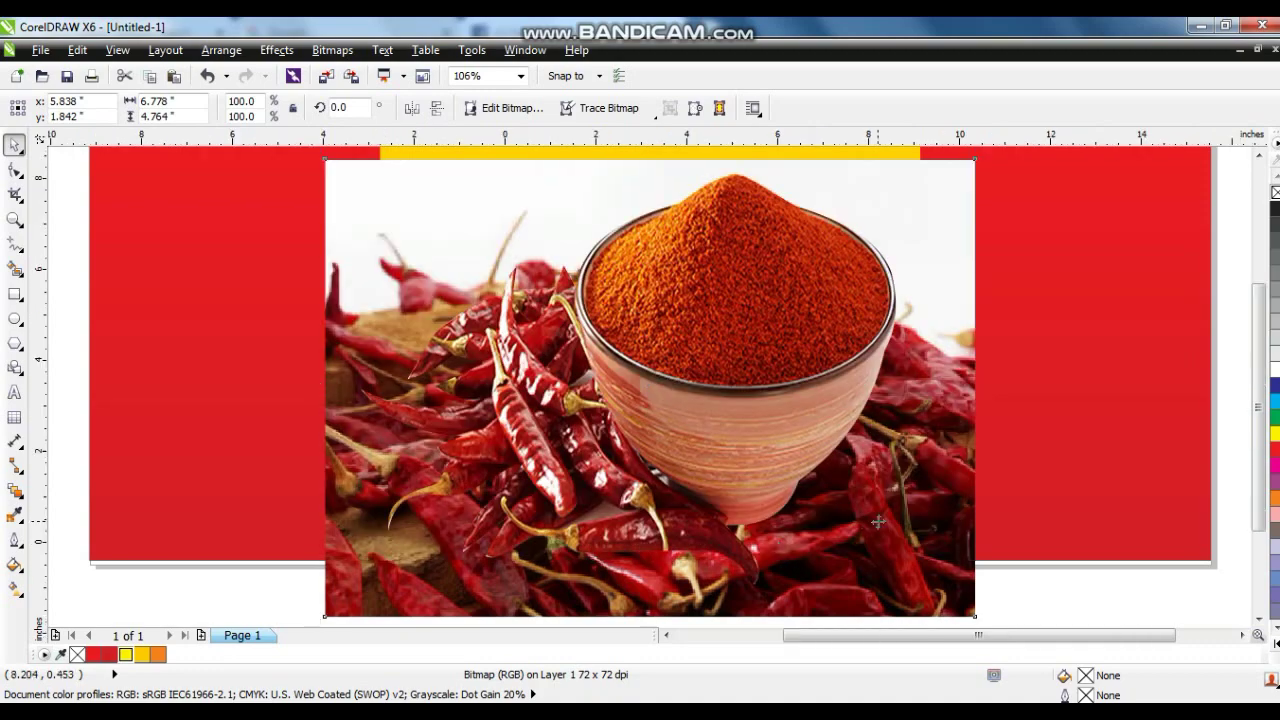
{"action": "scroll", "coordinate": [876, 520], "scroll_direction": "down", "scroll_amount": 2}
{"action": "mouse_move", "coordinate": [895, 552]}
{"action": "left_mouse_down"}
{"action": "mouse_move", "coordinate": [895, 537]}
{"action": "mouse_move", "coordinate": [914, 541]}
{"action": "left_mouse_up"}
{"action": "scroll", "coordinate": [897, 491], "scroll_direction": "up", "scroll_amount": 3}
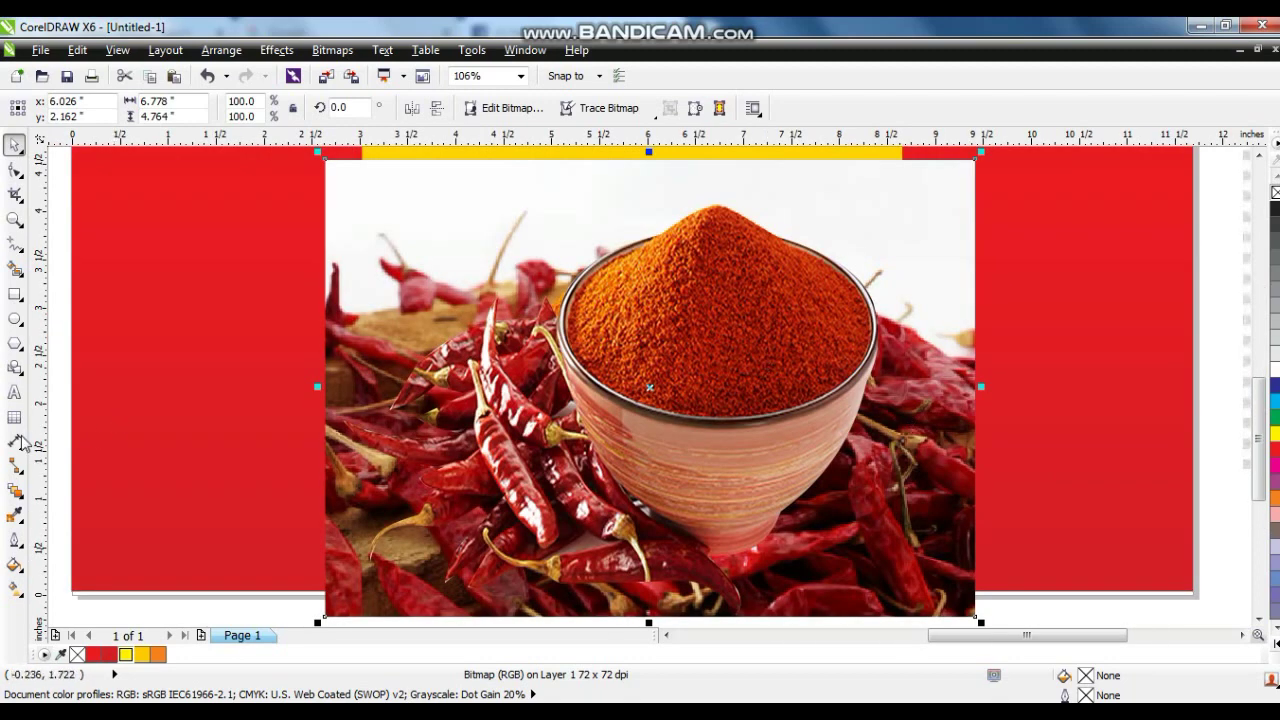
- Fade out the upper part of the chilli pile photo with a vertical linear transparency
{"action": "left_click", "coordinate": [18, 510]}
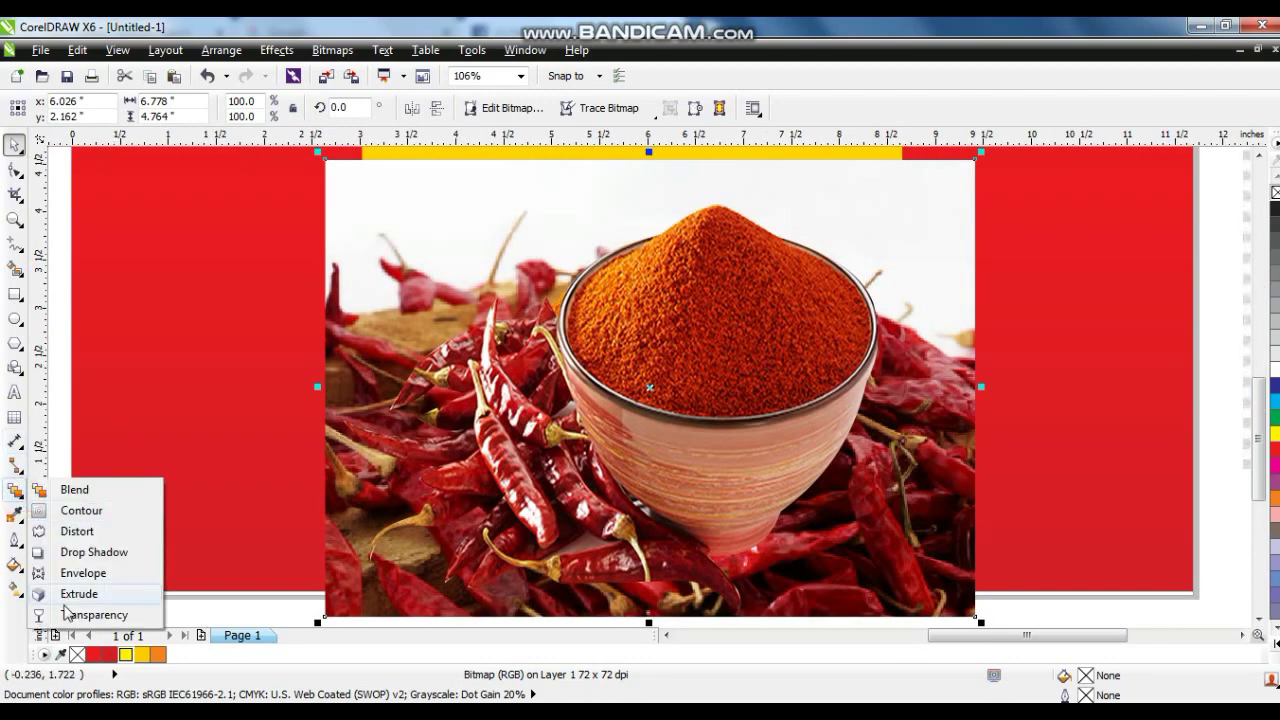
{"action": "left_click", "coordinate": [66, 611]}
{"action": "left_click_drag", "start_coordinate": [509, 368], "coordinate": [515, 291]}
{"action": "left_click_drag", "start_coordinate": [512, 378], "coordinate": [510, 400]}
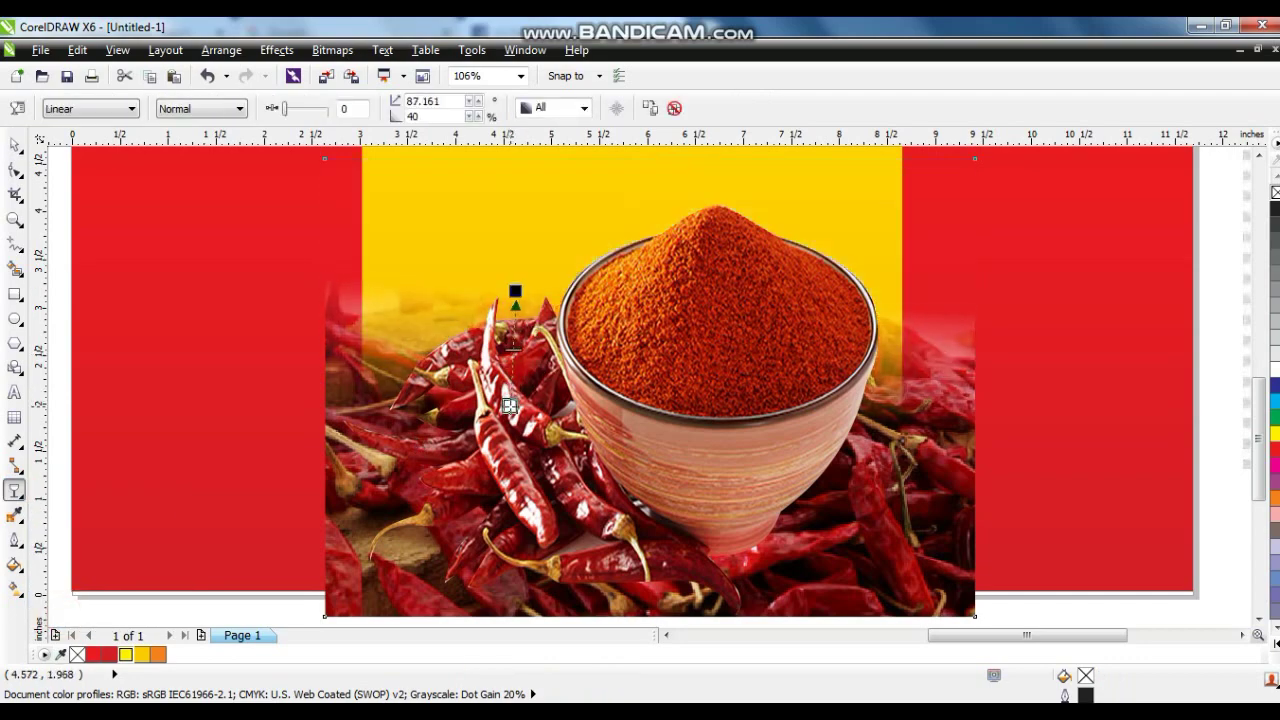
- Select the bowl cutout and chilli pile photo together, then resize and position them to cover the yellow panel's lower area
{"action": "key", "text": "space"}
{"action": "scroll", "coordinate": [689, 443], "scroll_direction": "down", "scroll_amount": 2}
{"action": "left_click_drag", "start_coordinate": [750, 484], "coordinate": [363, 237]}
{"action": "left_click_drag", "start_coordinate": [697, 450], "coordinate": [670, 431]}
{"action": "left_click_drag", "start_coordinate": [545, 380], "coordinate": [545, 397]}
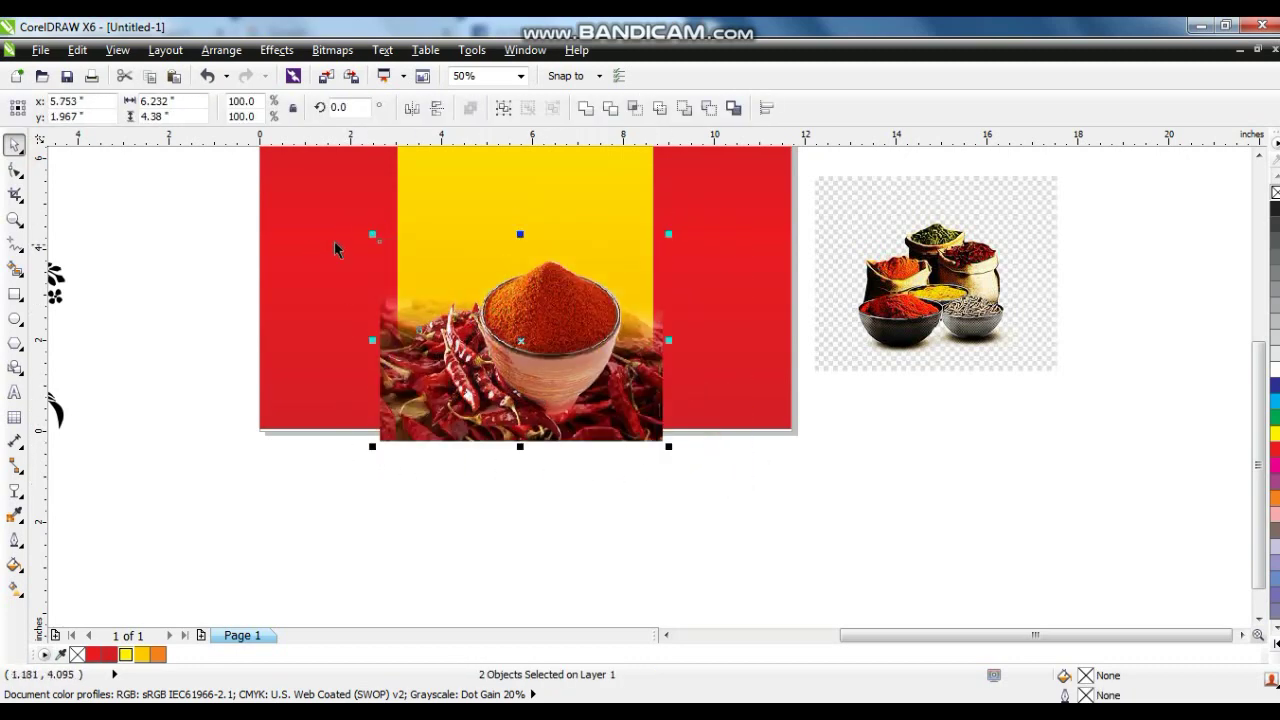
{"action": "left_click_drag", "start_coordinate": [372, 235], "coordinate": [352, 218]}
- PowerClip the bowl cutout and chilli pile photo inside the yellow panel
{"action": "key", "text": "alt+c"}
{"action": "key", "text": "w"}
{"action": "key", "text": "p"}
{"action": "left_click", "coordinate": [571, 192]}
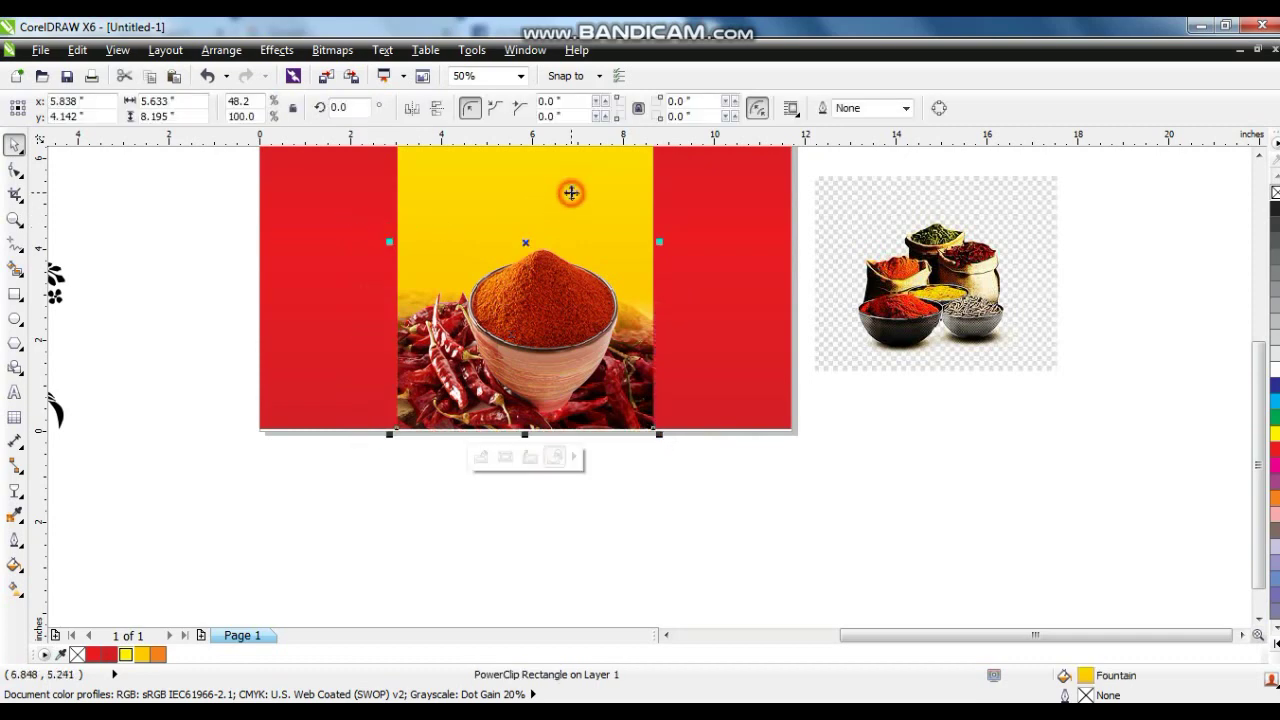
{"action": "key", "text": "shift+F4"}
{"action": "scroll", "coordinate": [868, 282], "scroll_direction": "down", "scroll_amount": 3}
{"action": "left_click", "coordinate": [1160, 180]}
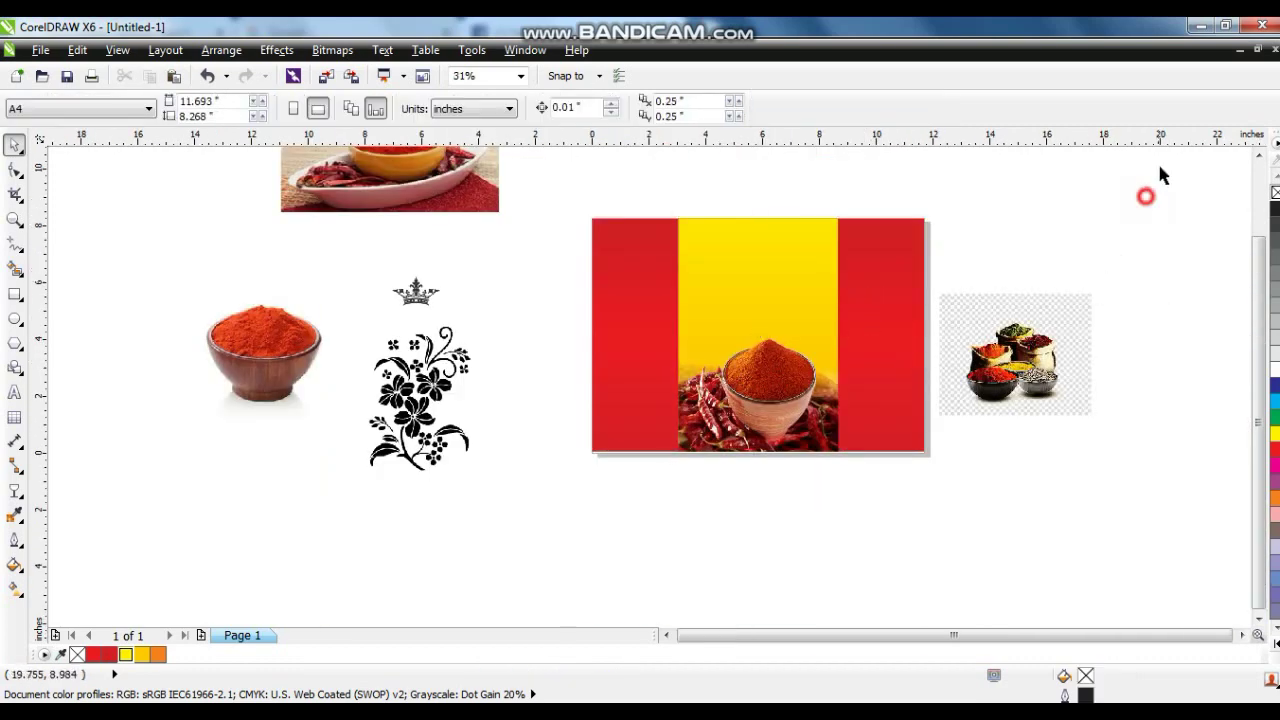
{"action": "left_click_drag", "start_coordinate": [583, 493], "coordinate": [527, 500]}
{"action": "key", "text": "shift+F2"}
{"action": "key", "text": "Escape"}
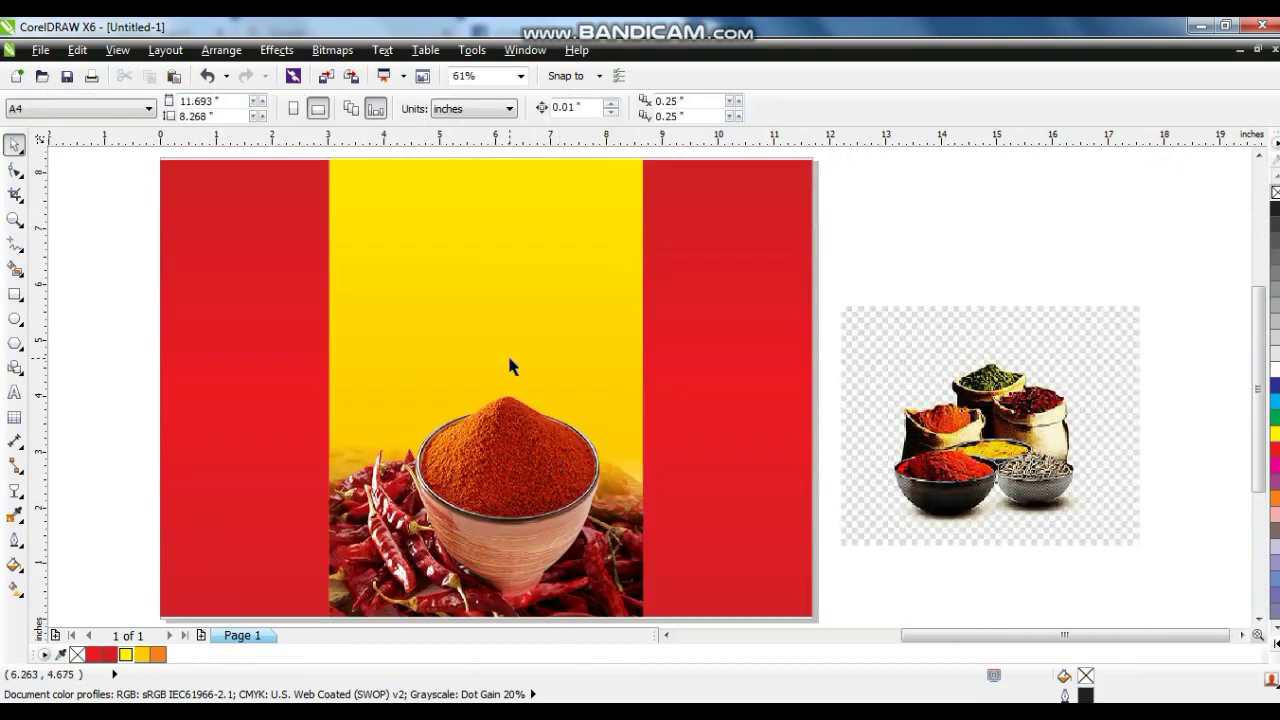
- Draw a rectangle about 1.58 × 3.16 inches at the yellow panel's upper left, convert it to curves and slant its lower edge
{"action": "left_click", "coordinate": [14, 293]}
{"action": "left_click_drag", "start_coordinate": [349, 174], "coordinate": [437, 350]}
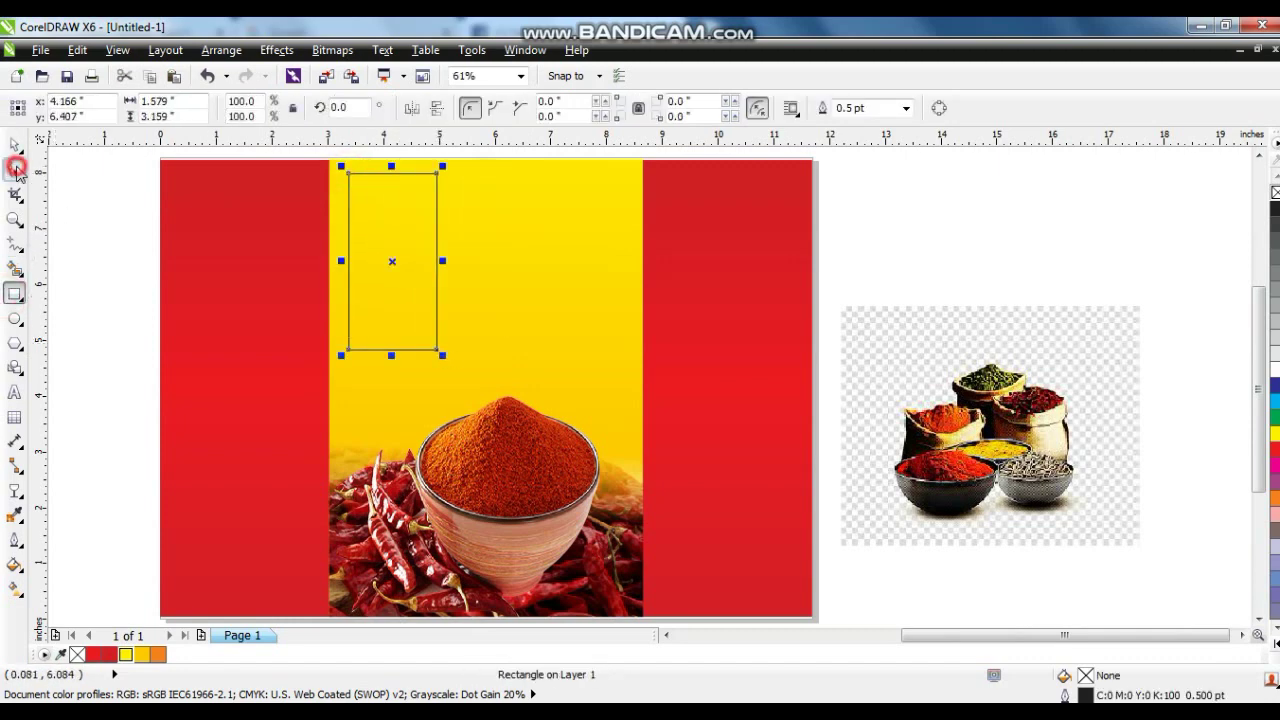
{"action": "left_click", "coordinate": [14, 170]}
{"action": "key", "text": "ctrl+q"}
{"action": "left_click_drag", "start_coordinate": [349, 351], "coordinate": [348, 308]}
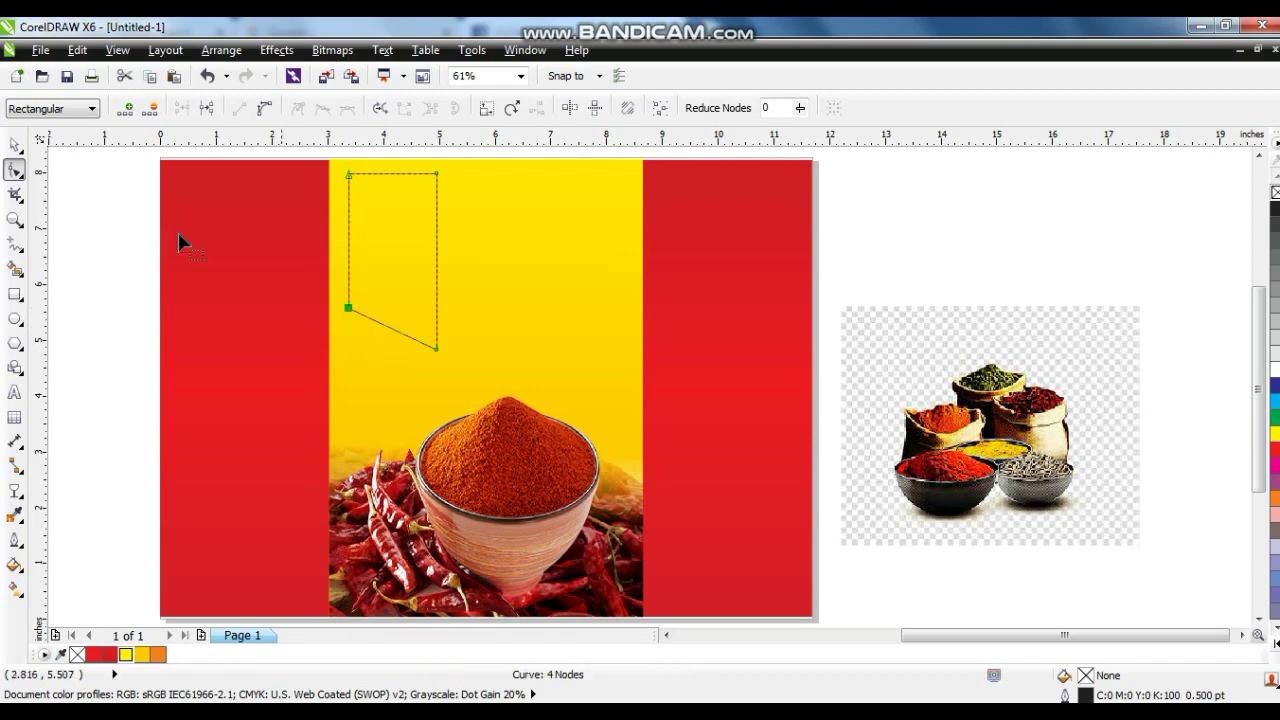
- Align the slanted shape with the left and top edges of the yellow panel
{"action": "left_click", "coordinate": [16, 146]}
{"action": "left_click", "coordinate": [531, 217], "text": "shift"}
{"action": "key", "text": "l"}
{"action": "key", "text": "t"}
{"action": "key", "text": "Escape"}
- Fill the slanted shape with red C11 M100 Y100 K3 and remove its outline
{"action": "left_click", "coordinate": [420, 246]}
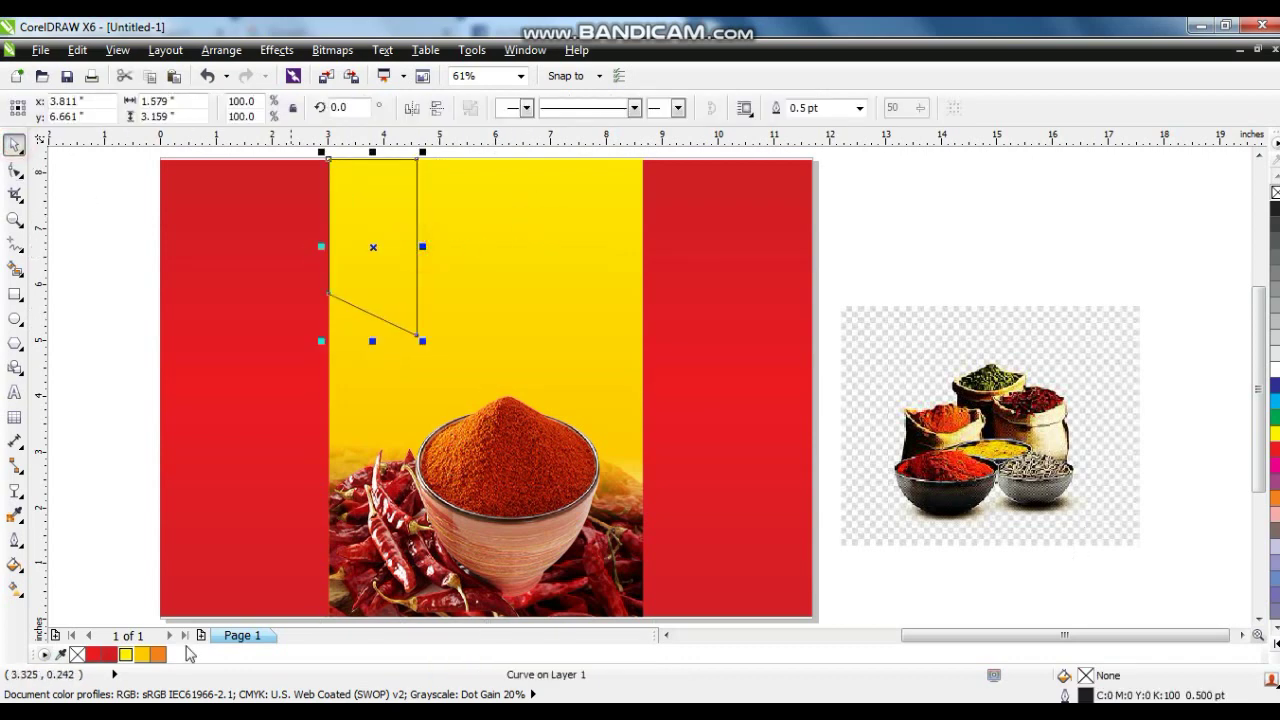
{"action": "left_click", "coordinate": [110, 656]}
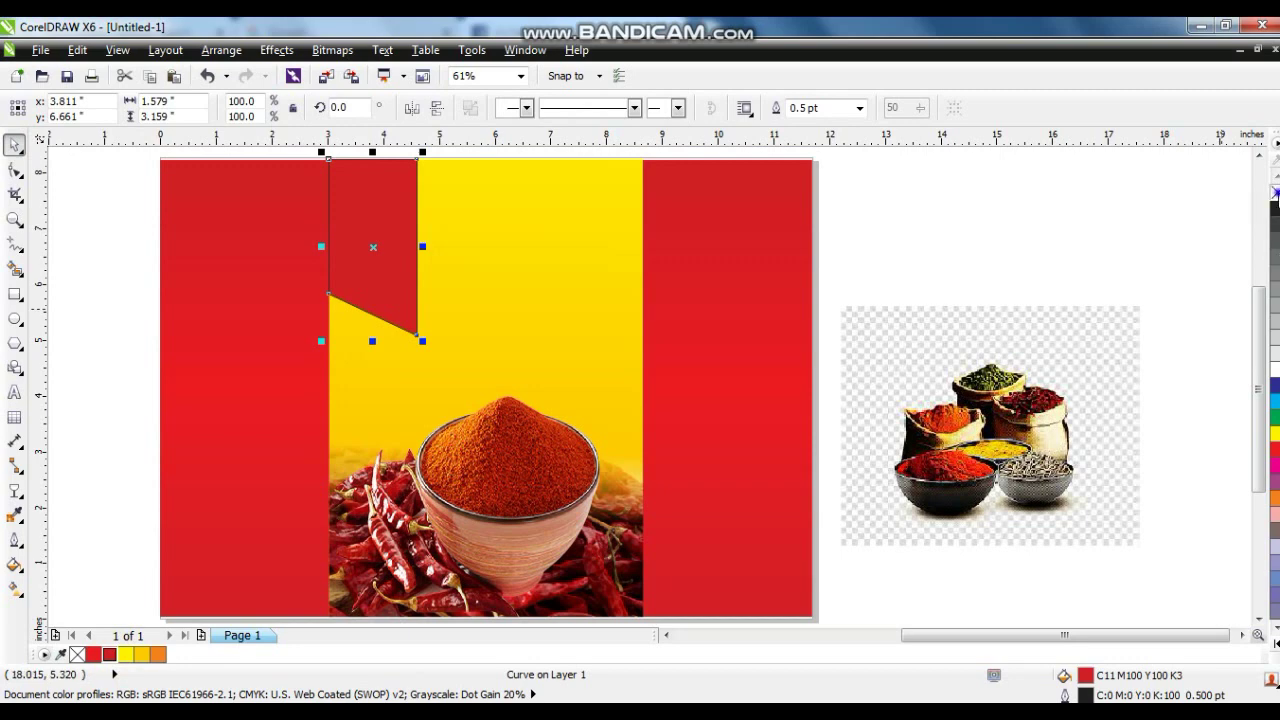
{"action": "right_click", "coordinate": [1275, 192]}
- Create a horizontally mirrored copy of the slanted red shape and align it with the yellow panel's right edge
{"action": "left_click_drag", "start_coordinate": [321, 246], "coordinate": [424, 261]}
{"action": "right_click", "coordinate": [420, 262]}
{"action": "left_click", "coordinate": [616, 253], "text": "shift"}
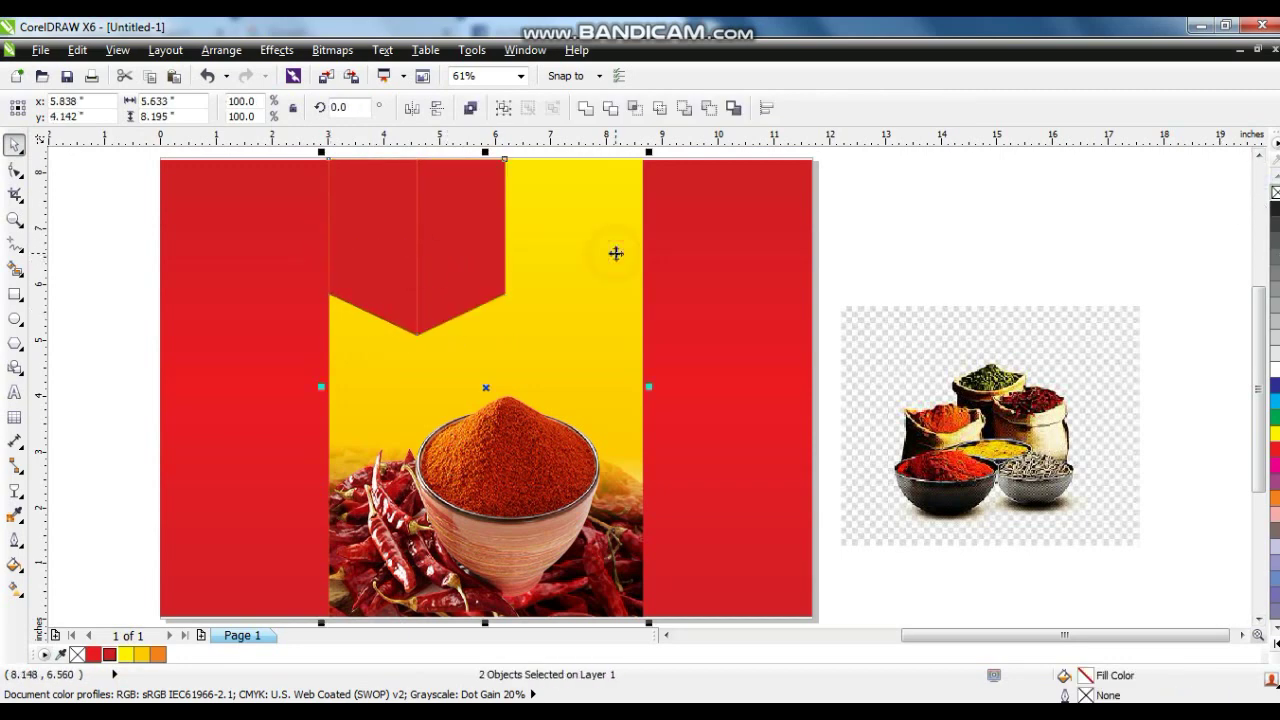
{"action": "key", "text": "r"}
{"action": "key", "text": "Escape"}
- Shorten both slanted red shapes slightly from below and PowerClip them inside the yellow panel
{"action": "left_click", "coordinate": [607, 253]}
{"action": "left_click", "coordinate": [419, 251], "text": "shift"}
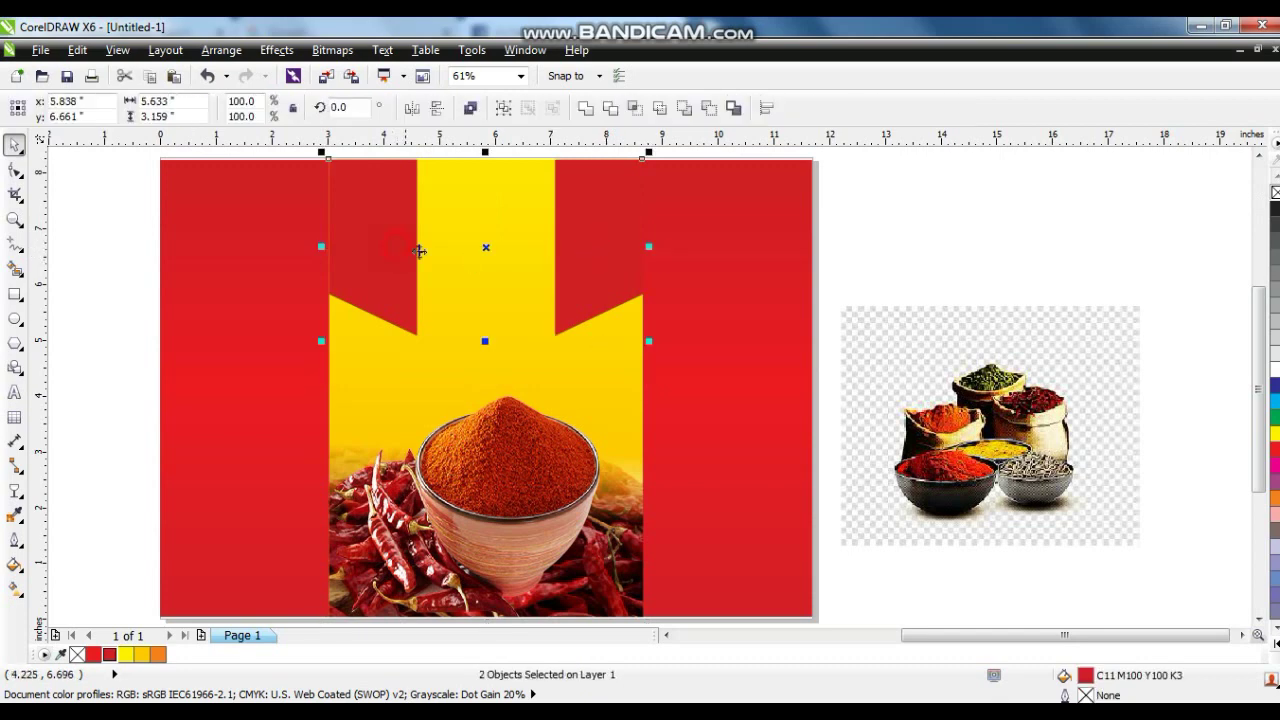
{"action": "left_click_drag", "start_coordinate": [485, 342], "coordinate": [485, 335]}
{"action": "key", "text": "alt+c"}
{"action": "key", "text": "w"}
{"action": "key", "text": "p"}
{"action": "left_click", "coordinate": [555, 365]}
{"action": "left_click", "coordinate": [912, 252]}
- Draw a polygon about 2.5 × 2.38 inches on the left red panel and set it to 6 sides
{"action": "left_click", "coordinate": [15, 343]}
{"action": "left_click_drag", "start_coordinate": [173, 262], "coordinate": [326, 408]}
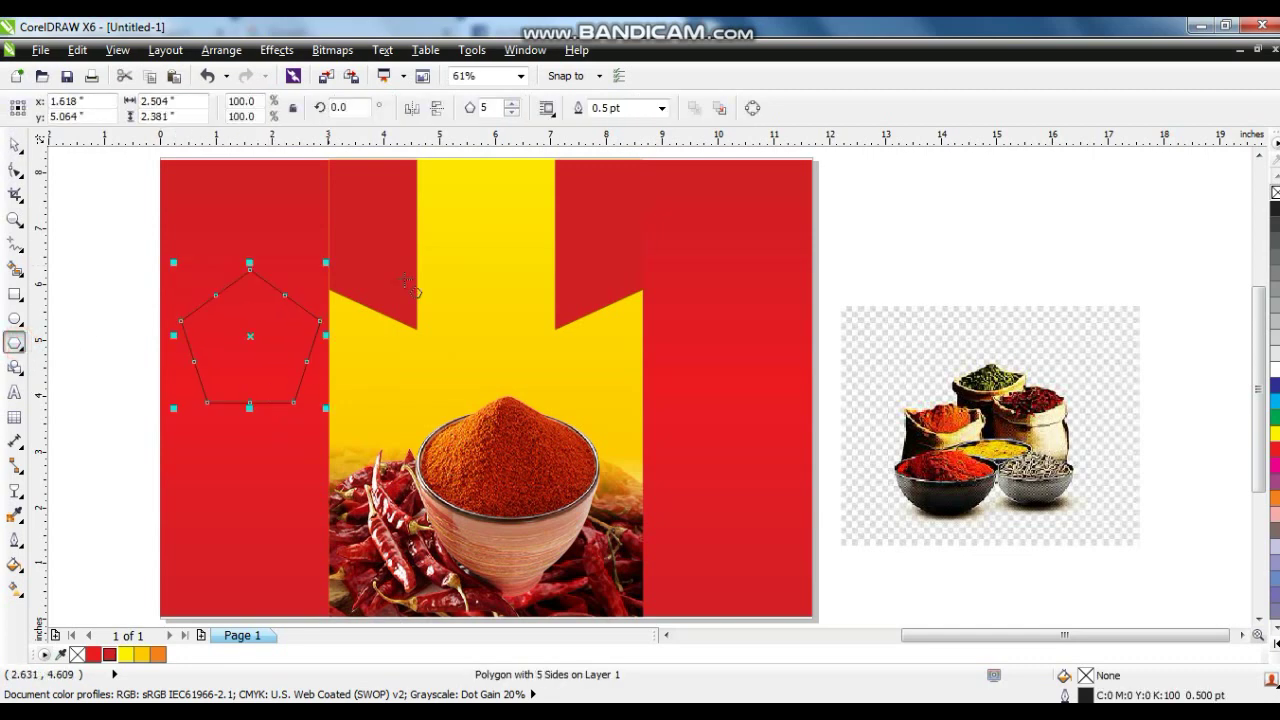
{"action": "left_click", "coordinate": [511, 104]}
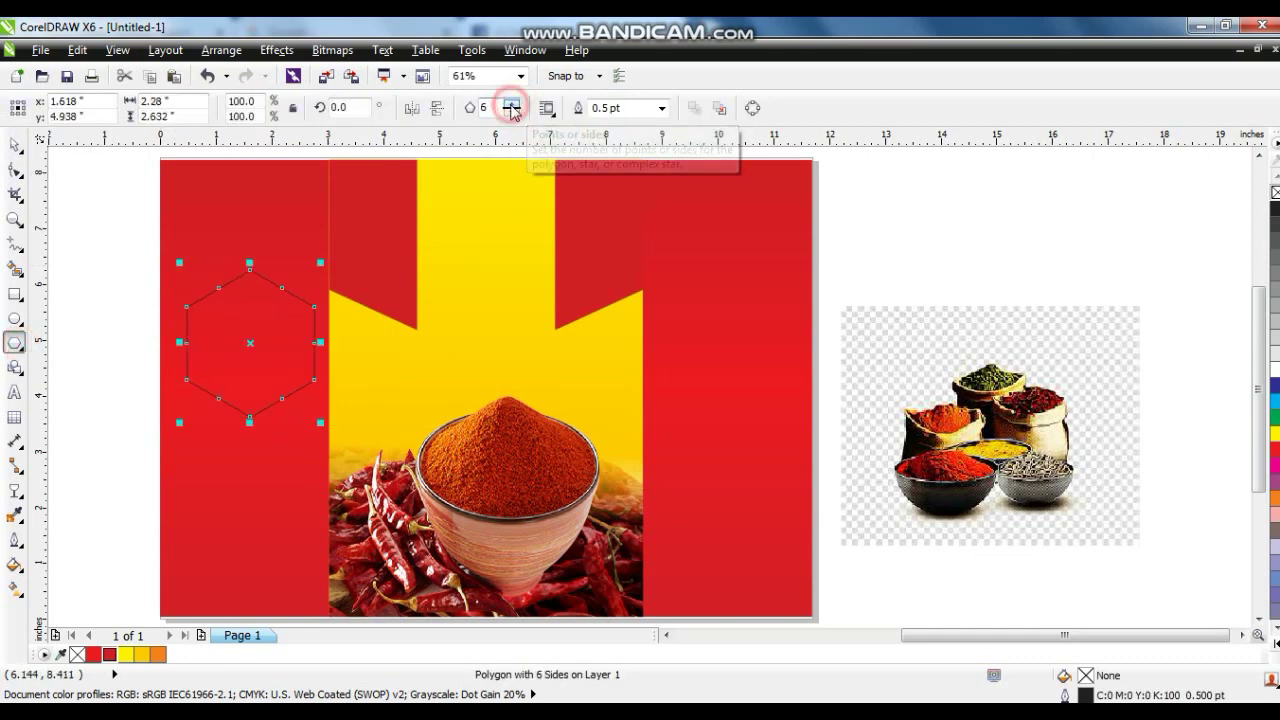
- Move the hexagon between the two slanted red shapes and enlarge it to about 2.6 × 3 inches
{"action": "left_click", "coordinate": [15, 145]}
{"action": "left_click_drag", "start_coordinate": [250, 343], "coordinate": [476, 266]}
{"action": "left_click_drag", "start_coordinate": [548, 350], "coordinate": [565, 369]}
{"action": "left_click_drag", "start_coordinate": [485, 280], "coordinate": [488, 258]}
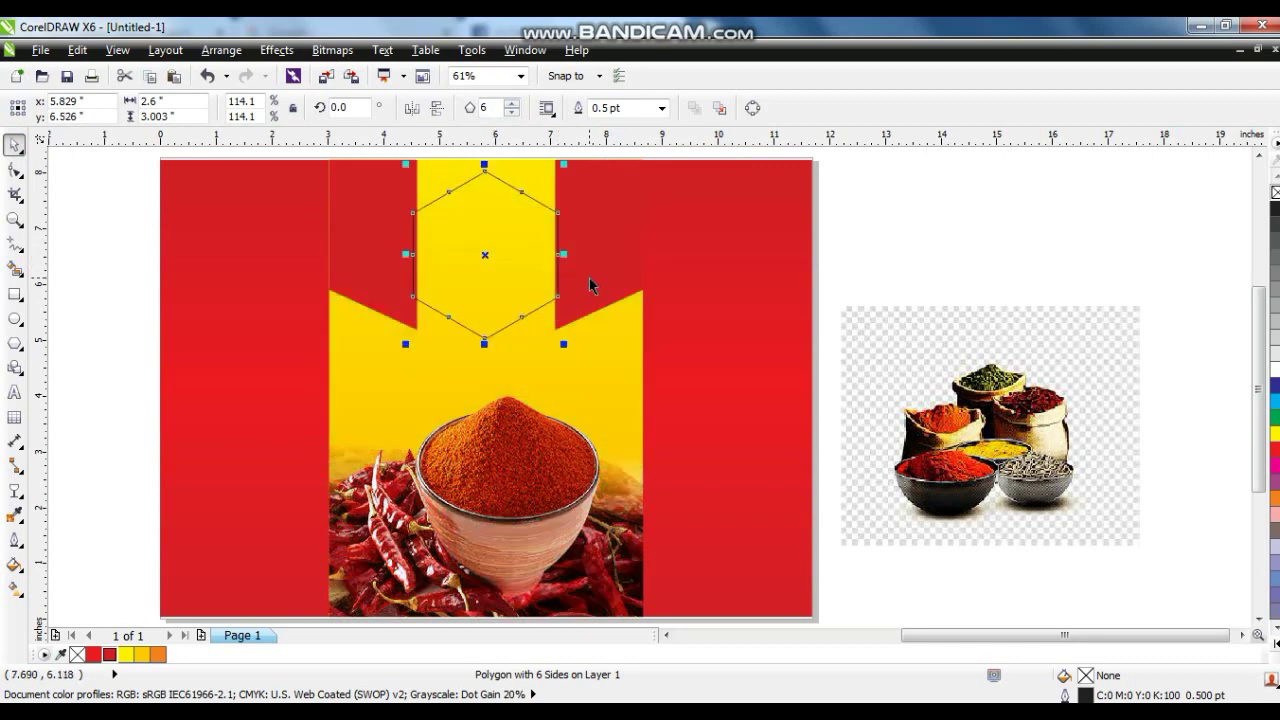
- Edit the yellow panel's clipped contents to make the bowl and chilli pile slightly smaller and lower
{"action": "double_click", "coordinate": [539, 458]}
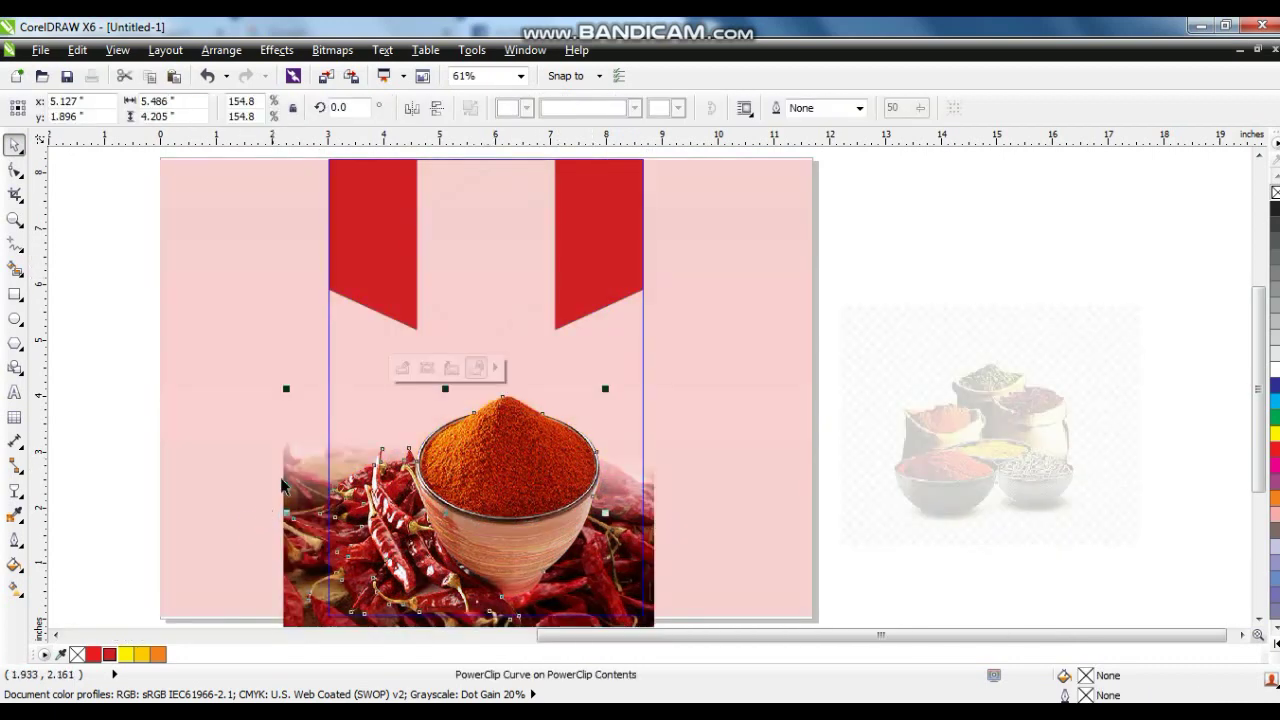
{"action": "key", "text": "ctrl+a"}
{"action": "left_click_drag", "start_coordinate": [457, 474], "coordinate": [460, 486]}
{"action": "left_click_drag", "start_coordinate": [660, 385], "coordinate": [658, 392]}
{"action": "left_click", "coordinate": [827, 335], "text": "ctrl"}
- Move the hexagon lower on the yellow panel and add a concentric copy about 2.42 × 2.8 inches inside it
{"action": "left_click_drag", "start_coordinate": [860, 328], "coordinate": [453, 349]}
{"action": "key", "text": "shift+F2"}
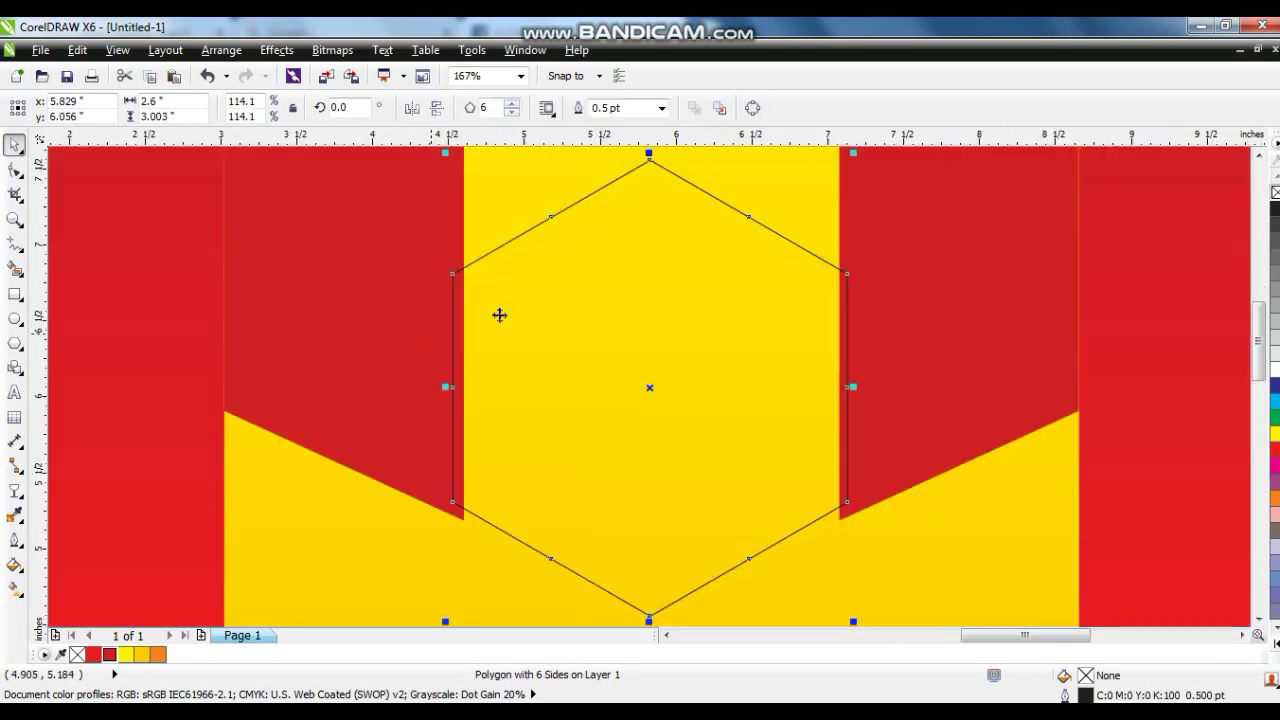
{"action": "mouse_move", "coordinate": [852, 155]}
{"action": "left_mouse_down"}
{"action": "mouse_move", "coordinate": [857, 171]}
{"action": "mouse_move", "coordinate": [841, 168]}
{"action": "left_mouse_up"}
- Fill the inner hexagon with dark red C24 M100 Y100 K28
{"action": "left_click", "coordinate": [110, 656]}
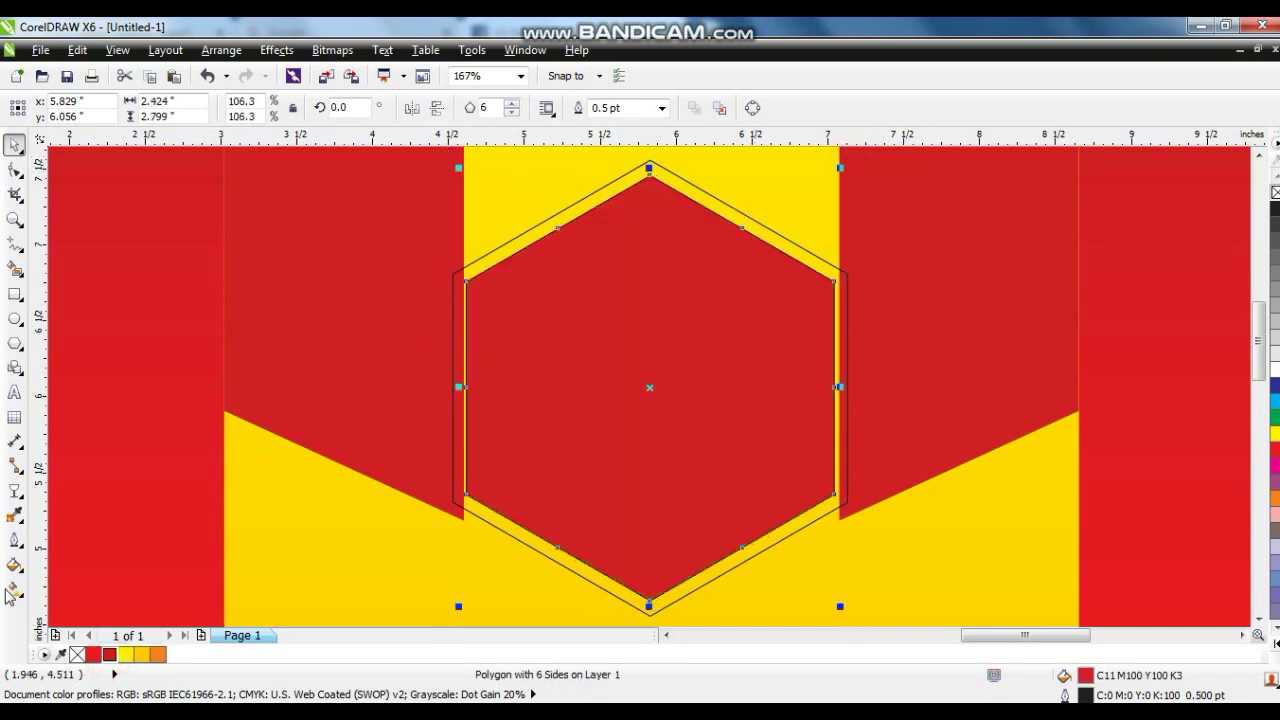
{"action": "left_click", "coordinate": [15, 566]}
{"action": "left_click", "coordinate": [84, 426]}
{"action": "left_click", "coordinate": [248, 240]}
{"action": "left_click", "coordinate": [381, 379]}
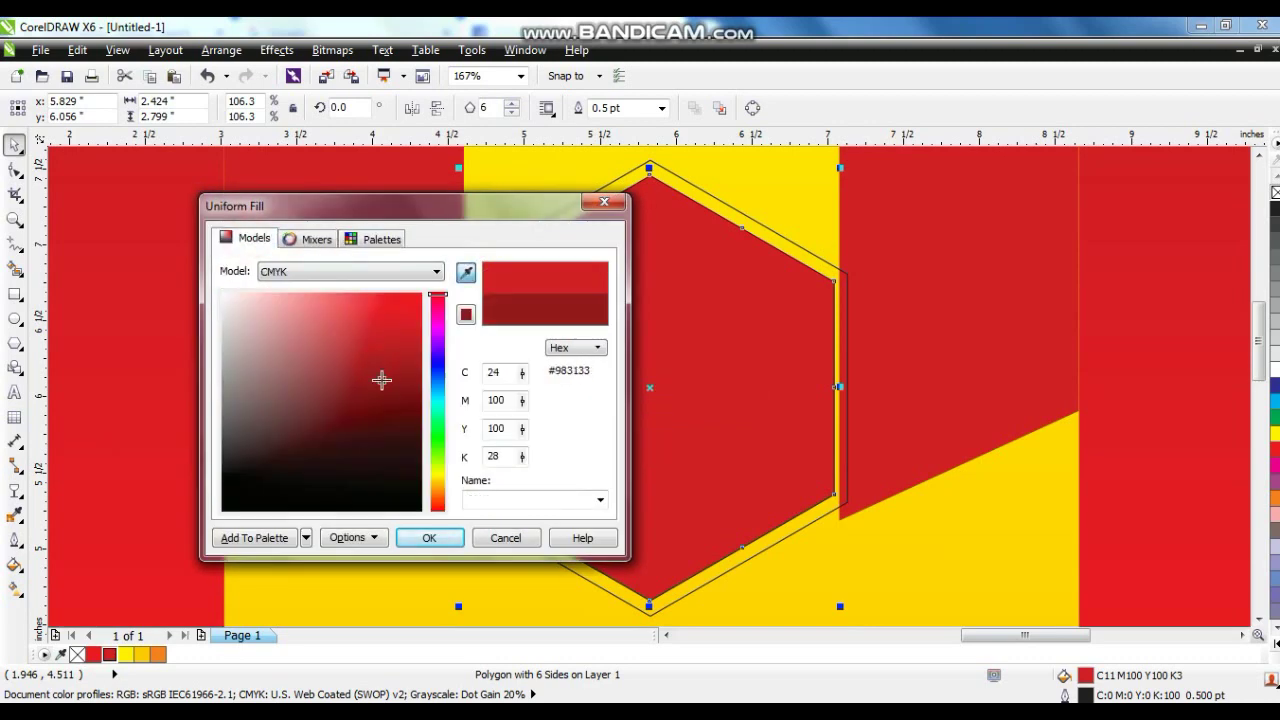
{"action": "left_click", "coordinate": [424, 540]}
- Fill the outer hexagon with white and remove the outlines of both hexagons
{"action": "left_click", "coordinate": [771, 224]}
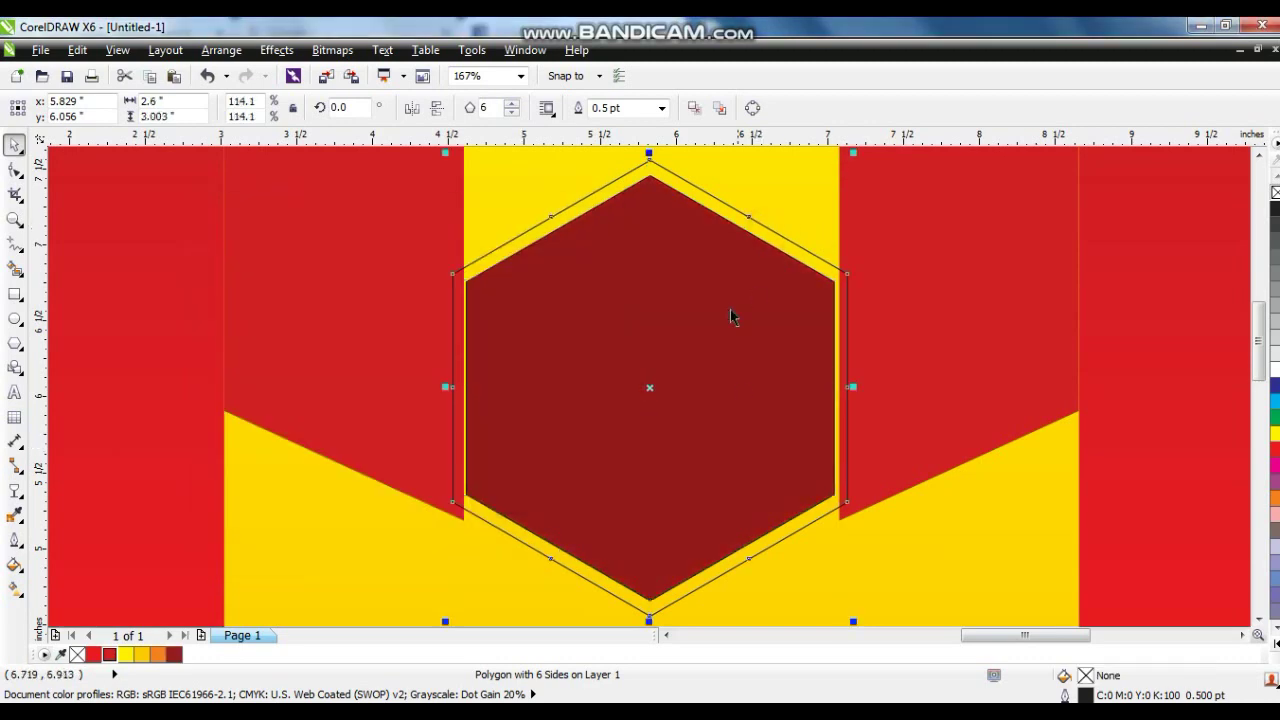
{"action": "left_click", "coordinate": [131, 655]}
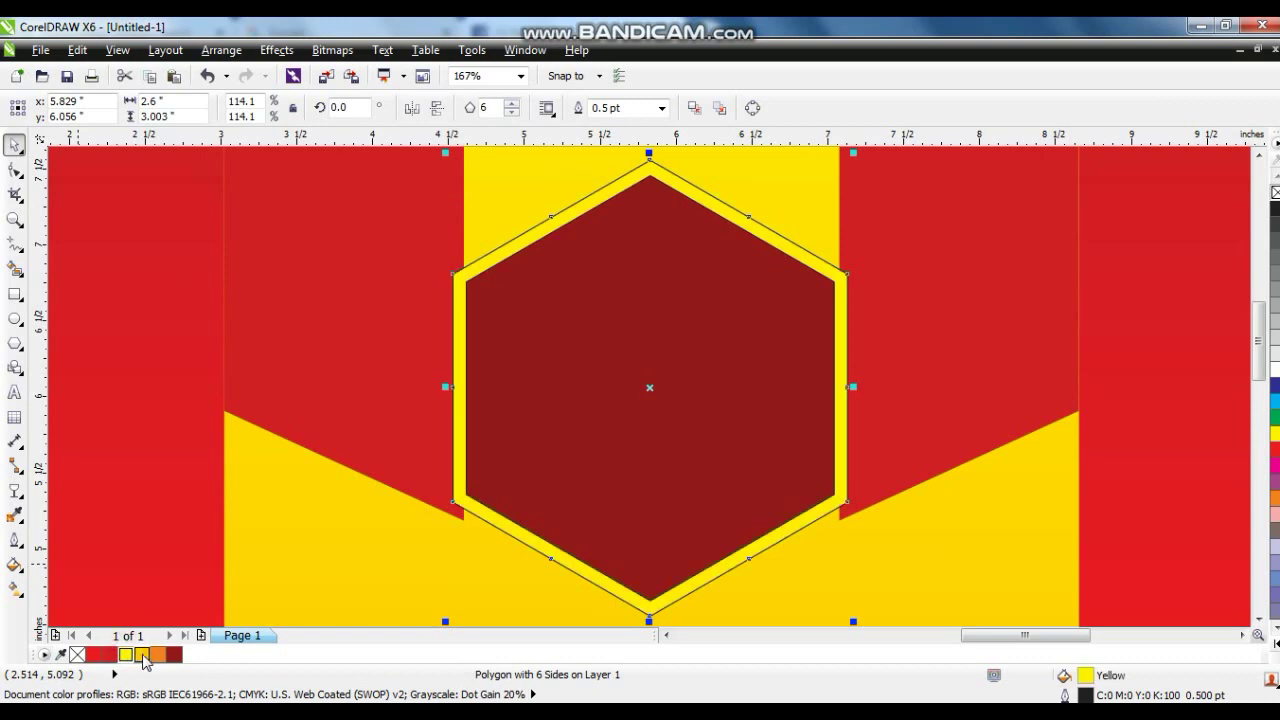
{"action": "left_click", "coordinate": [1275, 369]}
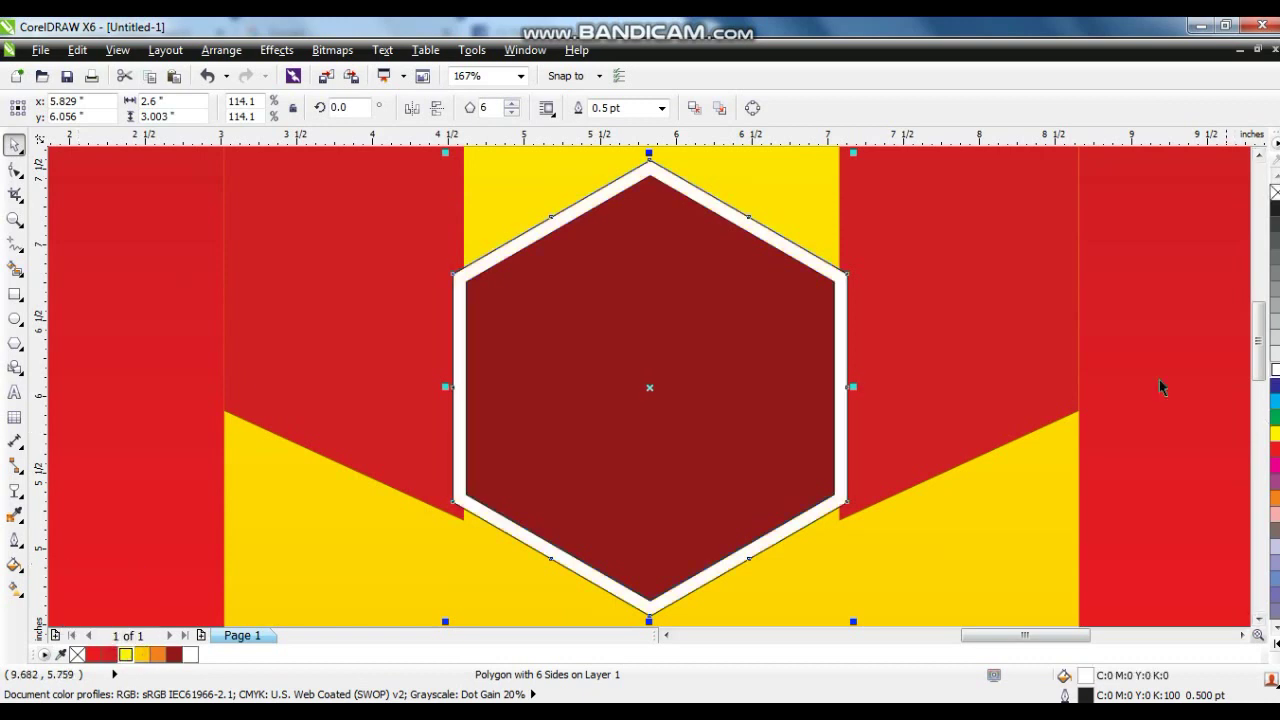
{"action": "left_click", "coordinate": [760, 335], "text": "shift"}
{"action": "key", "text": "Escape"}
{"action": "scroll", "coordinate": [909, 354], "scroll_direction": "down", "scroll_amount": 2}
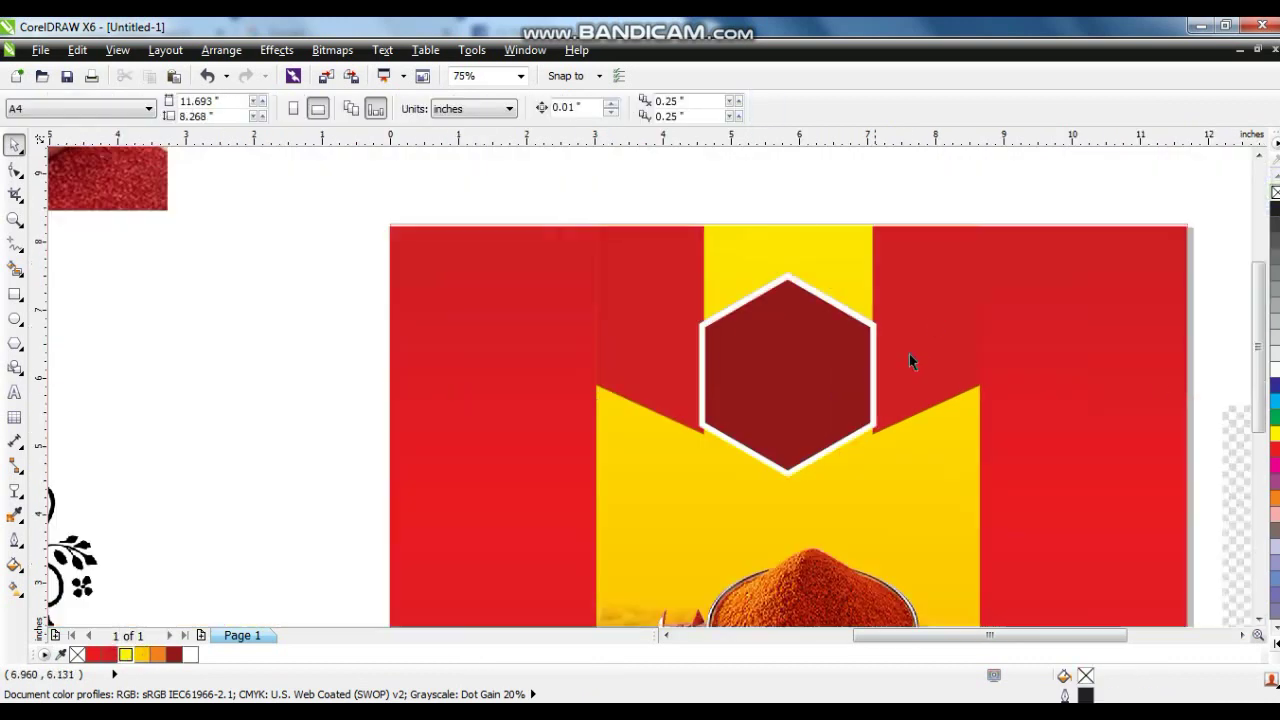
- Nudge both hexagons down about 0.09 inch so their lower corners meet the slanted edges of the red shapes
{"action": "left_click", "coordinate": [826, 388]}
{"action": "left_click", "coordinate": [845, 304], "text": "shift"}
{"action": "scroll", "coordinate": [840, 310], "scroll_direction": "up", "scroll_amount": 2}
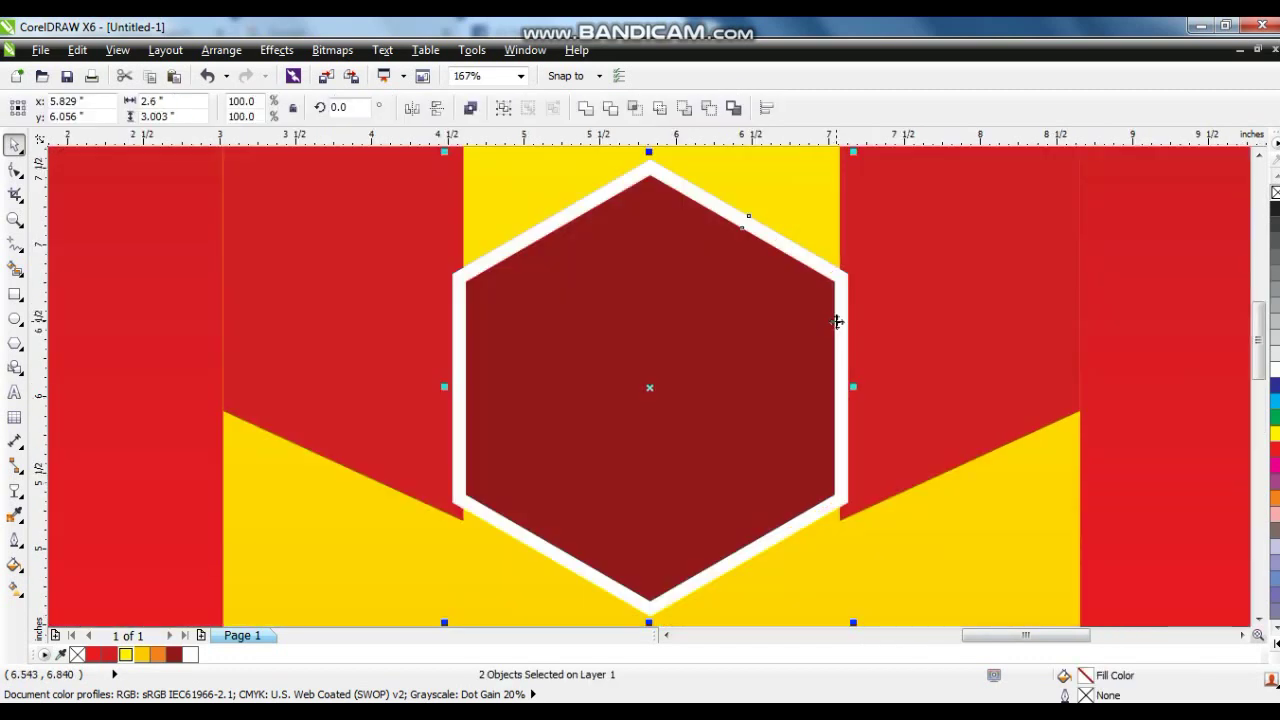
{"action": "key", "text": "Down"}
{"action": "key", "text": "Down"}
{"action": "key", "text": "Down"}
{"action": "key", "text": "Down"}
{"action": "key", "text": "Down"}
{"action": "key", "text": "Down"}
{"action": "key", "text": "Down"}
{"action": "key", "text": "Down"}
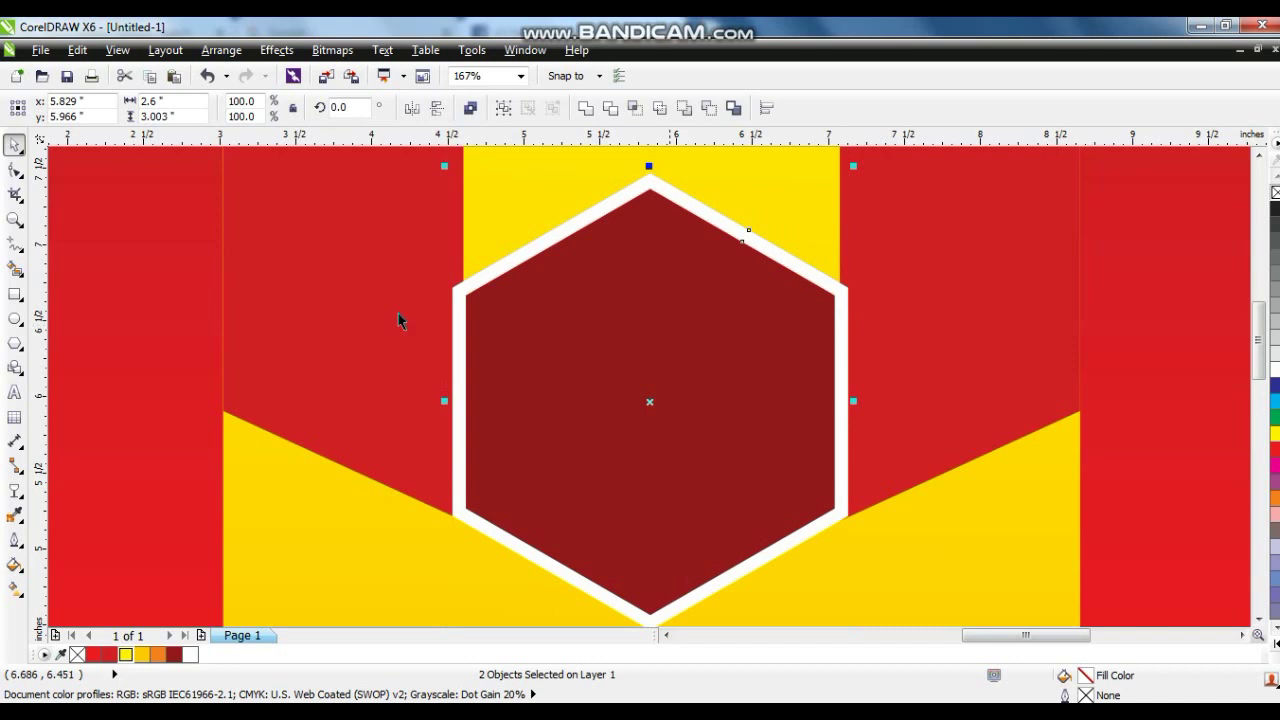
- Draw a rectangle about 3.22 × 1.84 inches over the lower half of the hexagons and fill it with red
{"action": "left_click", "coordinate": [15, 293]}
{"action": "left_click_drag", "start_coordinate": [425, 403], "coordinate": [906, 624]}
{"action": "left_click", "coordinate": [95, 656]}
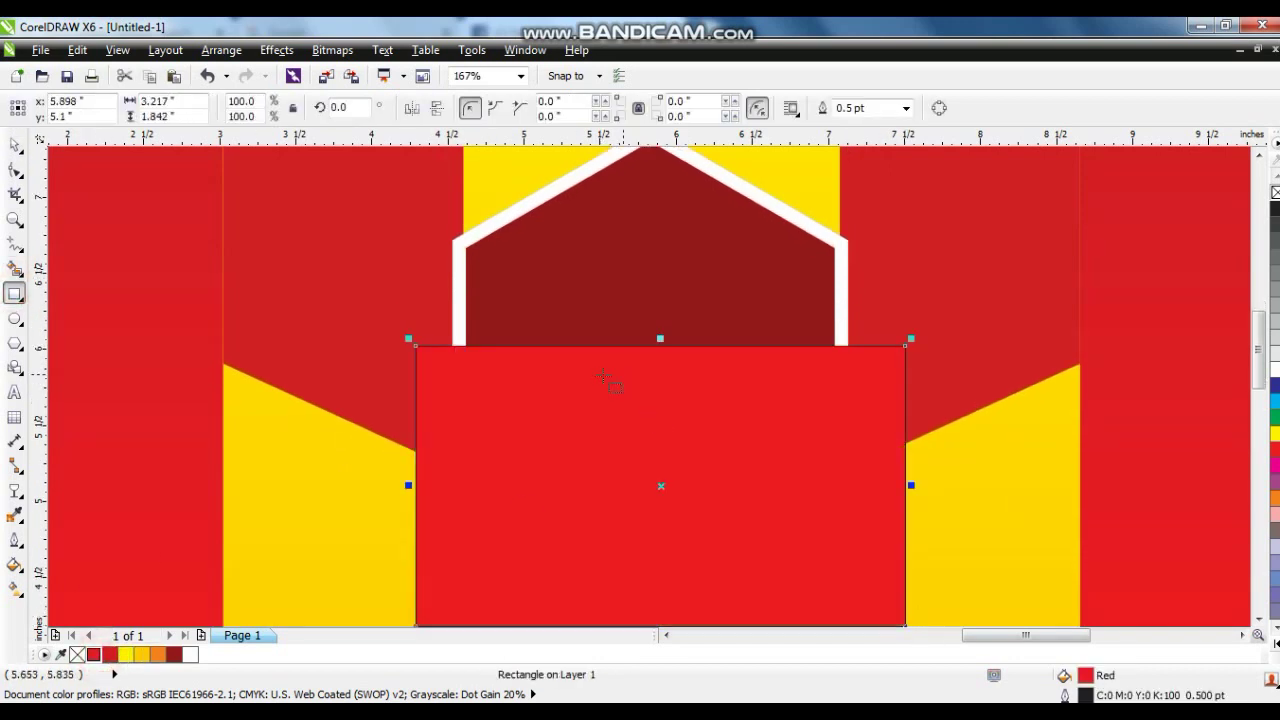
- Apply a linear transparency to the red rectangle, fading it downward over the hexagons
{"action": "left_click", "coordinate": [15, 491]}
{"action": "left_click_drag", "start_coordinate": [632, 321], "coordinate": [636, 497]}
{"action": "left_click", "coordinate": [15, 146]}
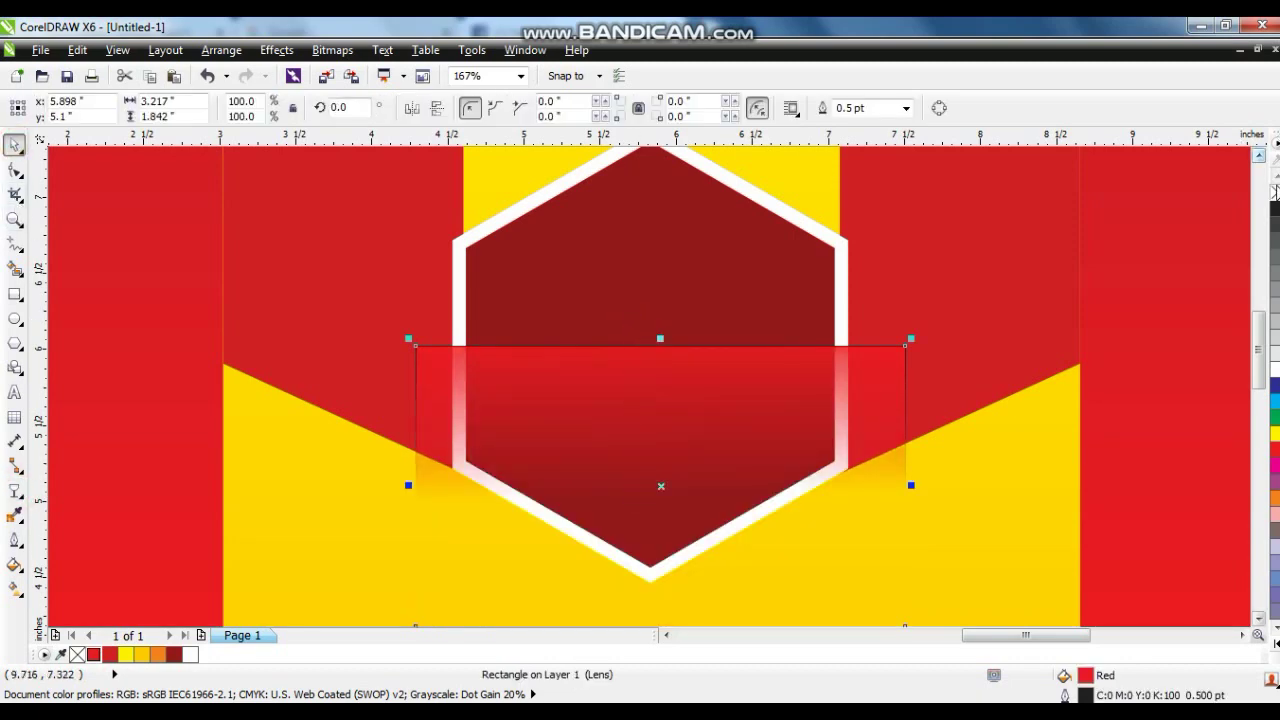
- Remove the red gradient rectangle's outline and PowerClip it inside the dark inner hexagon
{"action": "right_click", "coordinate": [1276, 192]}
{"action": "key", "text": "alt+c"}
{"action": "key", "text": "w"}
{"action": "key", "text": "p"}
{"action": "left_click", "coordinate": [688, 250]}
{"action": "scroll", "coordinate": [688, 250], "scroll_direction": "down", "scroll_amount": 4}
{"action": "left_click", "coordinate": [809, 330]}
{"action": "key", "text": "shift+F2"}
{"action": "left_click", "coordinate": [1001, 226]}
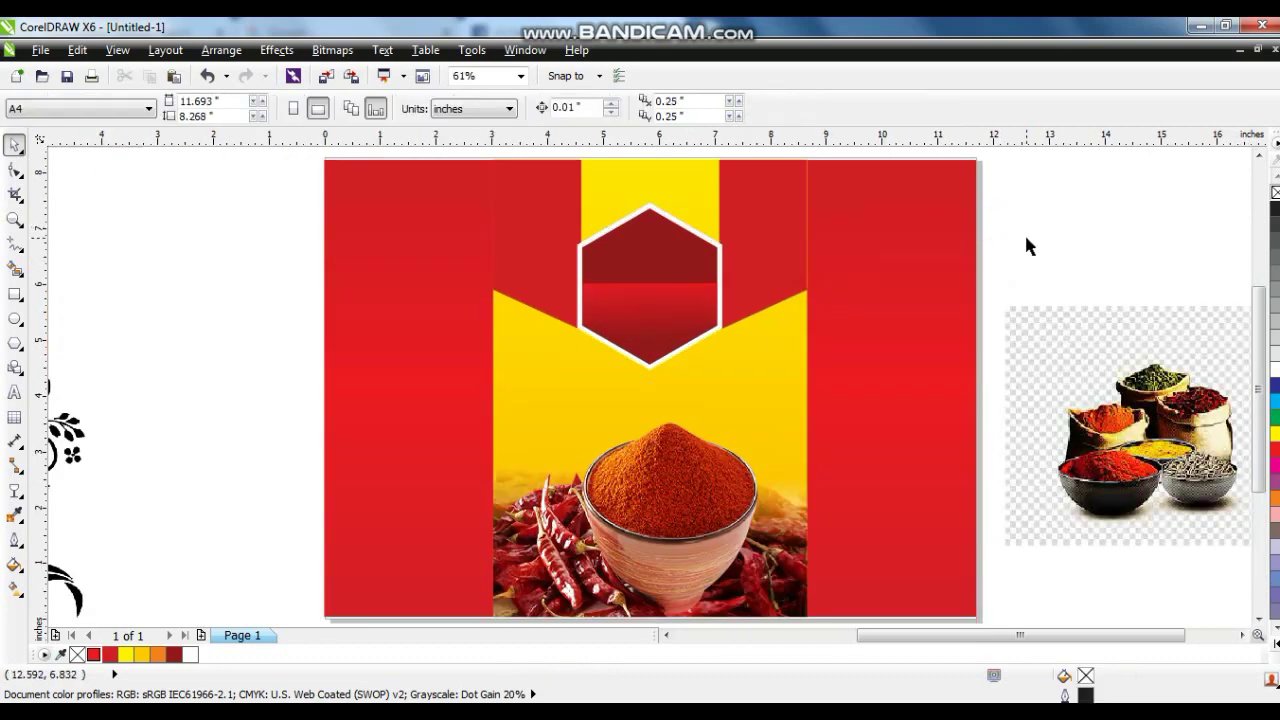
- Give the centre panel and the red side panels a thin white outline
{"action": "left_click", "coordinate": [782, 345]}
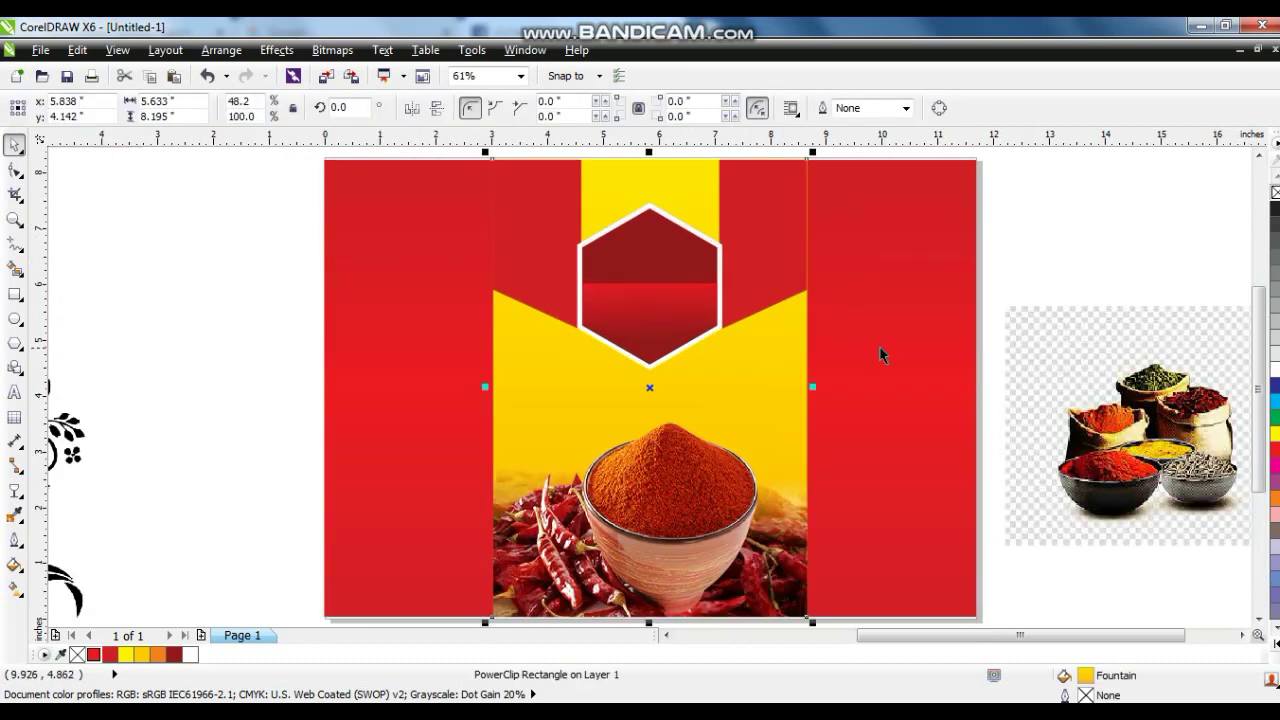
{"action": "left_click", "coordinate": [412, 352], "text": "shift"}
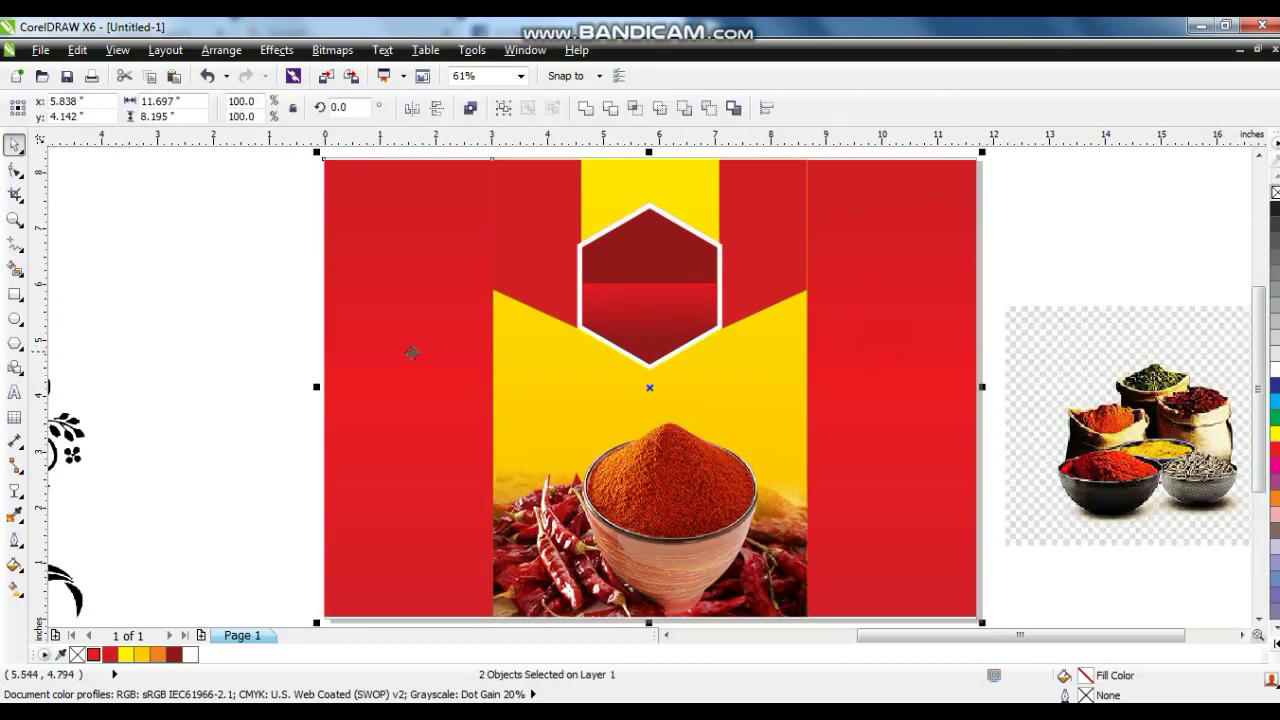
{"action": "left_click", "coordinate": [1119, 283]}
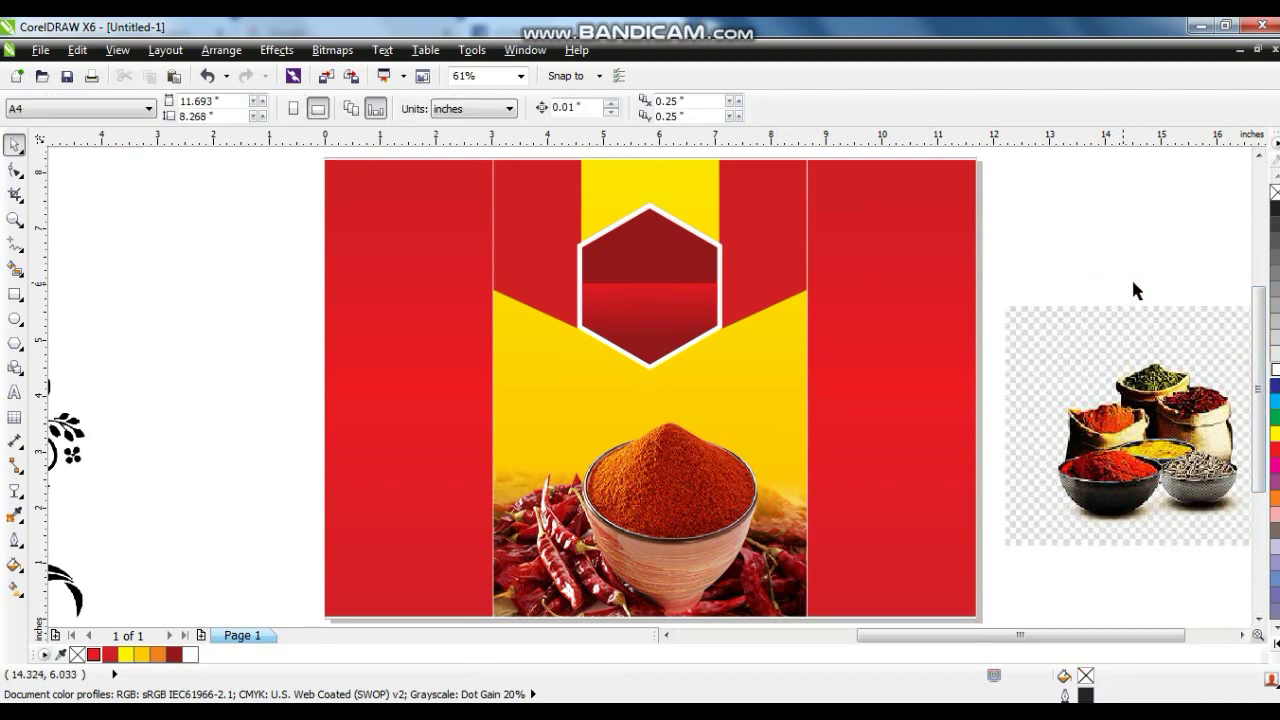
- Add the artistic text "KONGU" beside the hexagonal badge
{"action": "left_click", "coordinate": [14, 219]}
{"action": "left_click_drag", "start_coordinate": [446, 194], "coordinate": [863, 371]}
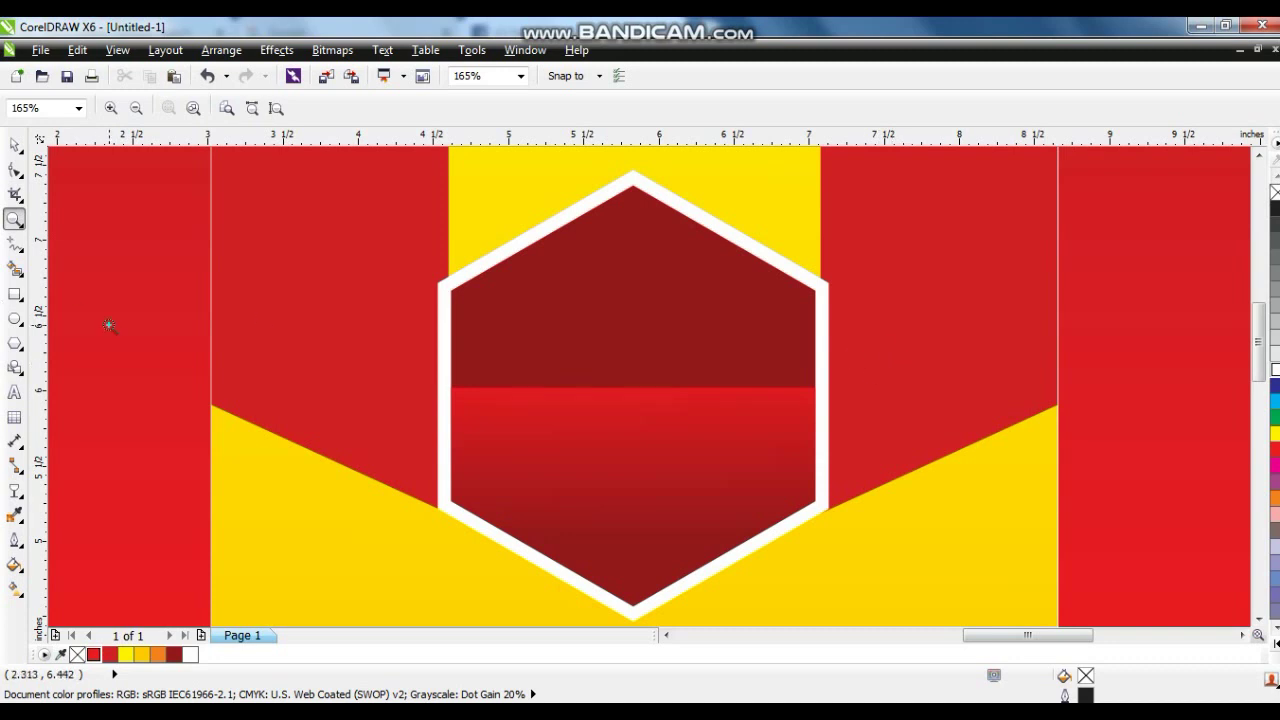
{"action": "left_click", "coordinate": [118, 389]}
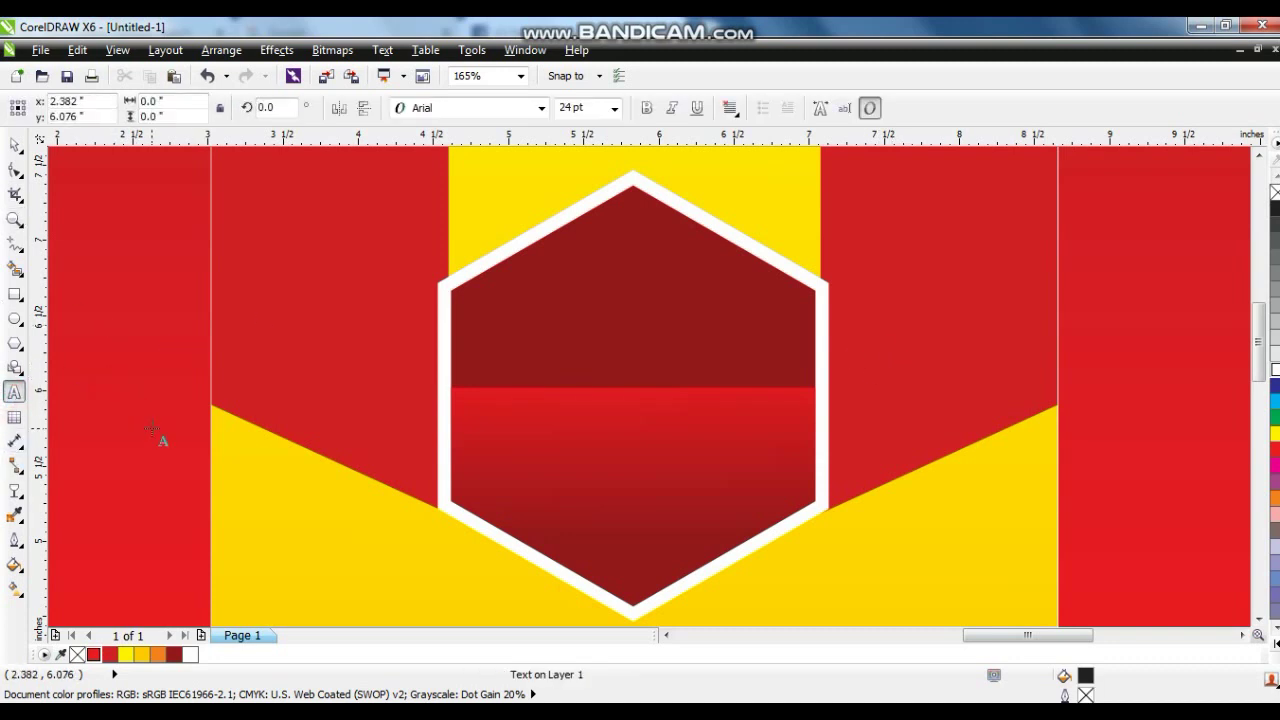
{"action": "type", "text": "KONGU"}
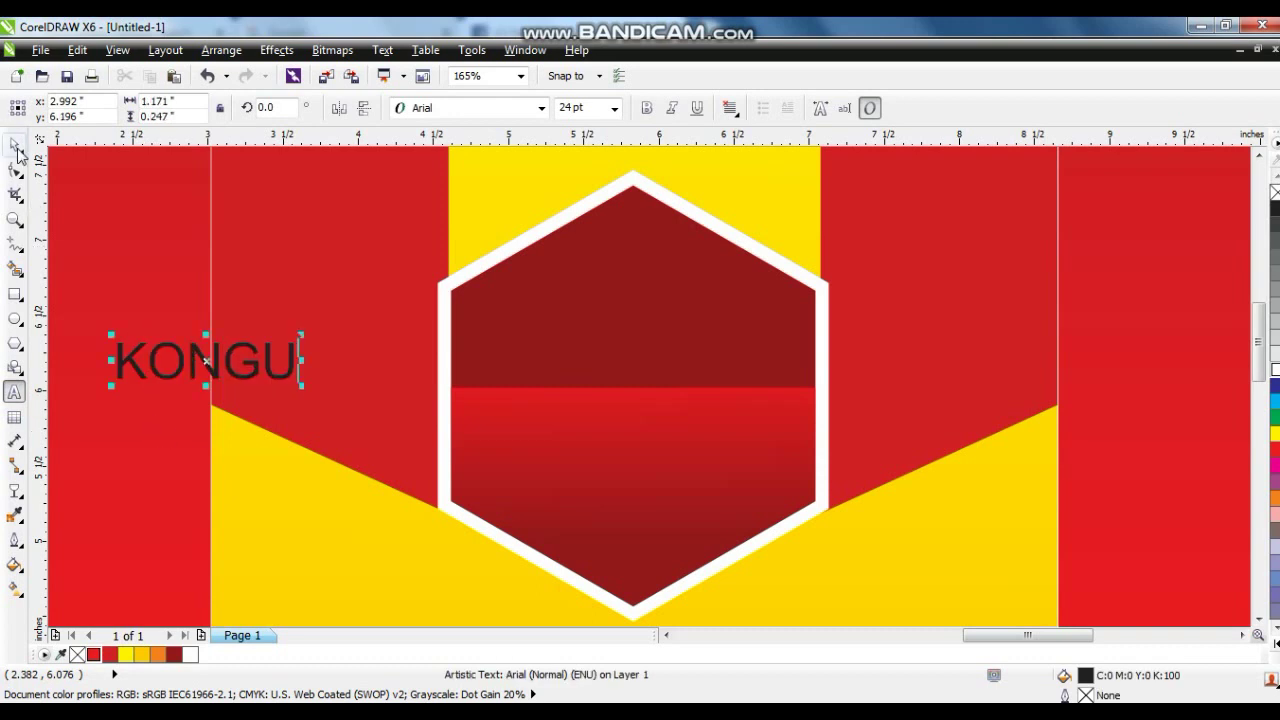
{"action": "left_click", "coordinate": [14, 145]}
- Set the KONGU text in Kozuka Gothic Pro H and enlarge it to about 2.22 × 0.53 inches in the hexagon's upper half
{"action": "left_click", "coordinate": [497, 112]}
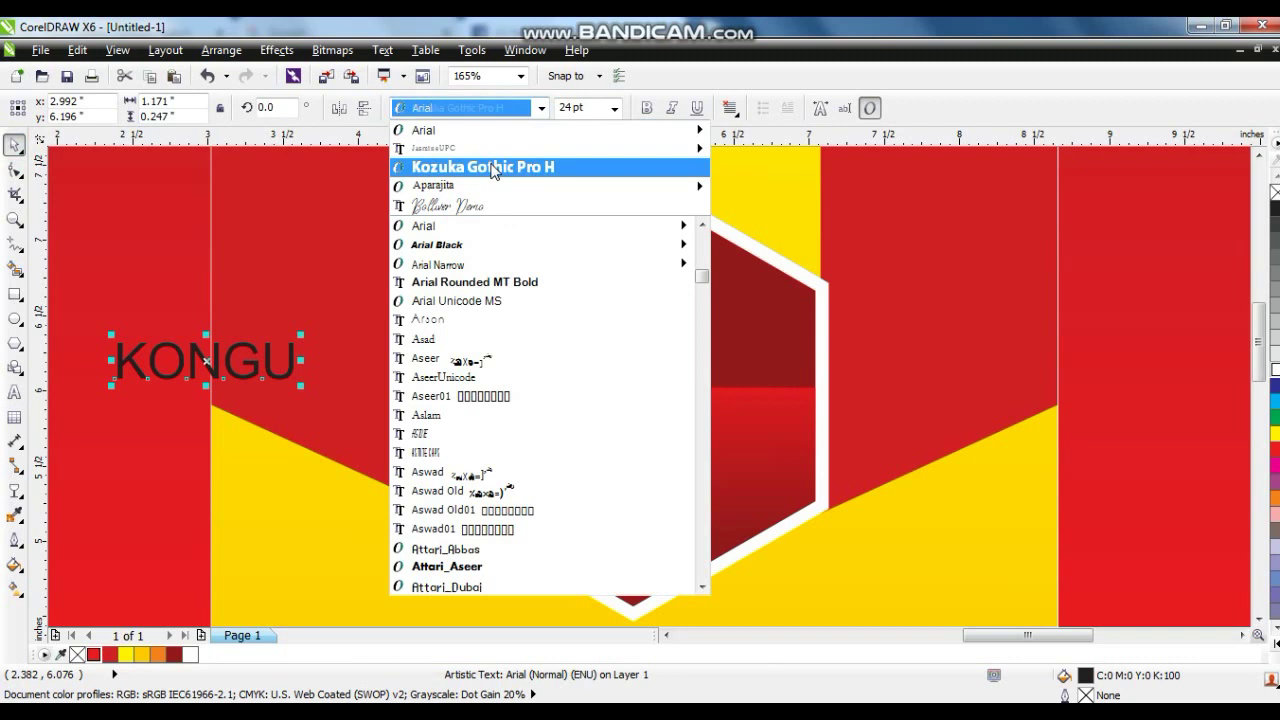
{"action": "left_click", "coordinate": [483, 166]}
{"action": "left_click_drag", "start_coordinate": [230, 347], "coordinate": [574, 350]}
{"action": "left_click_drag", "start_coordinate": [649, 326], "coordinate": [809, 281]}
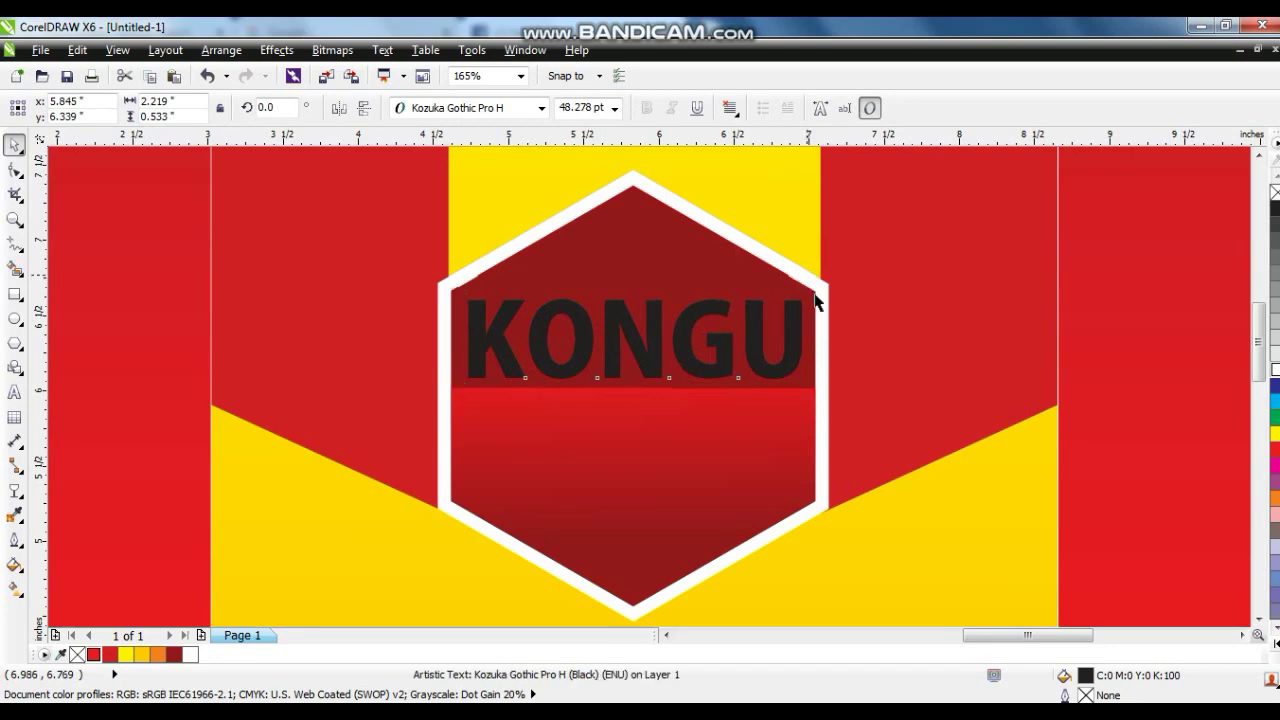
- Convert the KONGU text to curves and fill it with a vertical linear gradient from orange at the base to yellow on top
{"action": "key", "text": "ctrl+q"}
{"action": "key", "text": "shift+F2"}
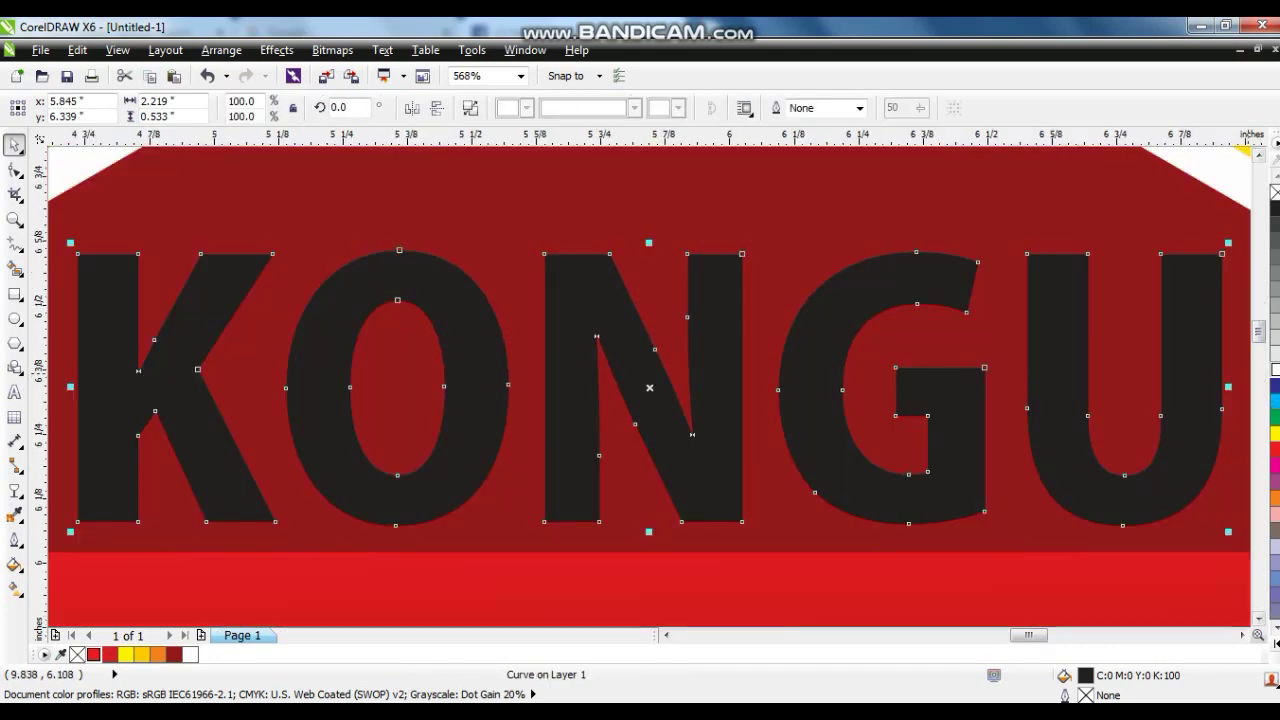
{"action": "left_click", "coordinate": [1275, 497]}
{"action": "key", "text": "g"}
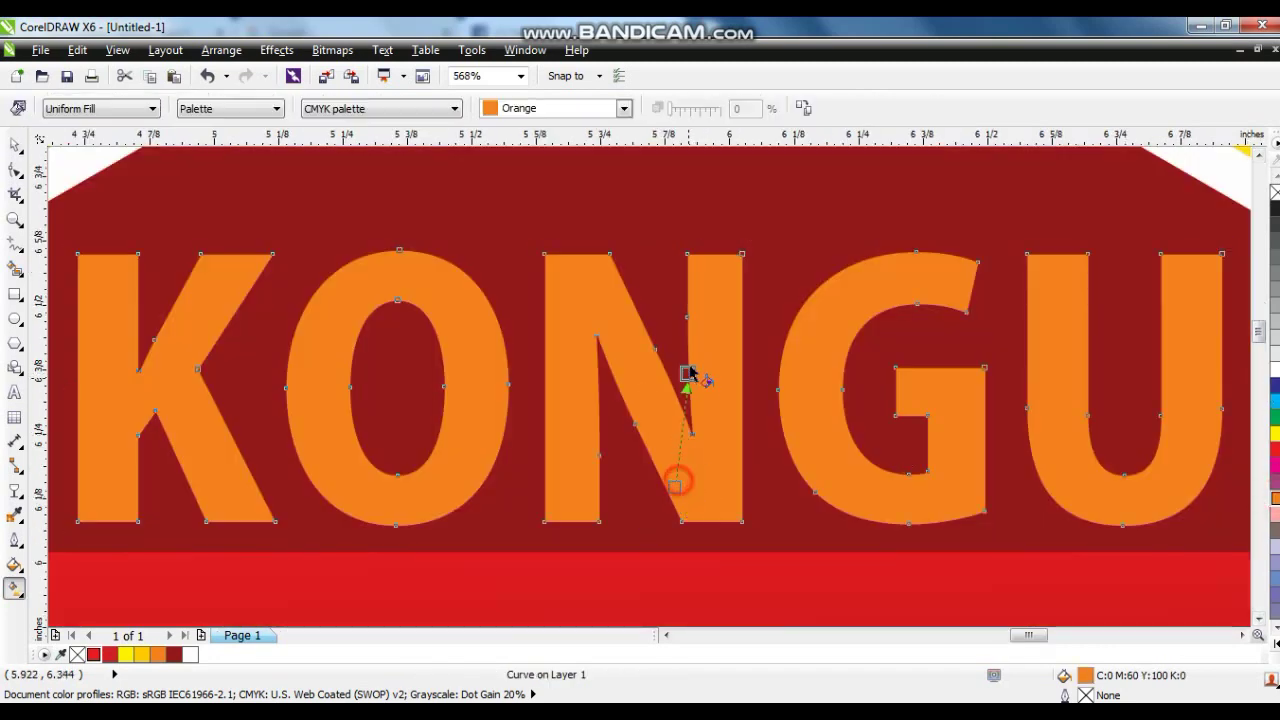
{"action": "left_click_drag", "start_coordinate": [674, 488], "coordinate": [677, 336]}
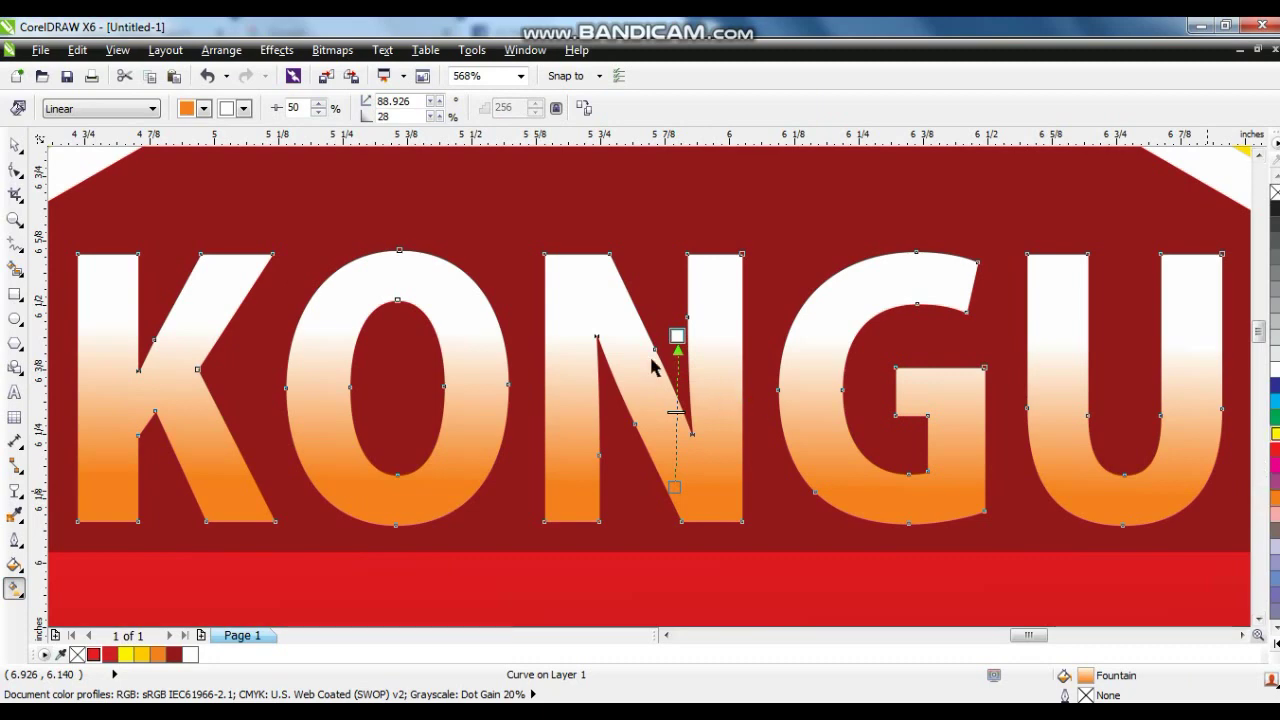
{"action": "left_click_drag", "start_coordinate": [678, 340], "coordinate": [678, 338]}
{"action": "left_click_drag", "start_coordinate": [677, 337], "coordinate": [676, 366]}
{"action": "left_click_drag", "start_coordinate": [675, 487], "coordinate": [675, 474]}
- Centre the KONGU lettering horizontally on the hexagon and scale it down to about 2.12 × 0.51 inches
{"action": "left_click", "coordinate": [14, 147]}
{"action": "scroll", "coordinate": [319, 304], "scroll_direction": "down", "scroll_amount": 2}
{"action": "left_click", "coordinate": [534, 284], "text": "shift"}
{"action": "key", "text": "c"}
{"action": "left_click", "coordinate": [568, 367]}
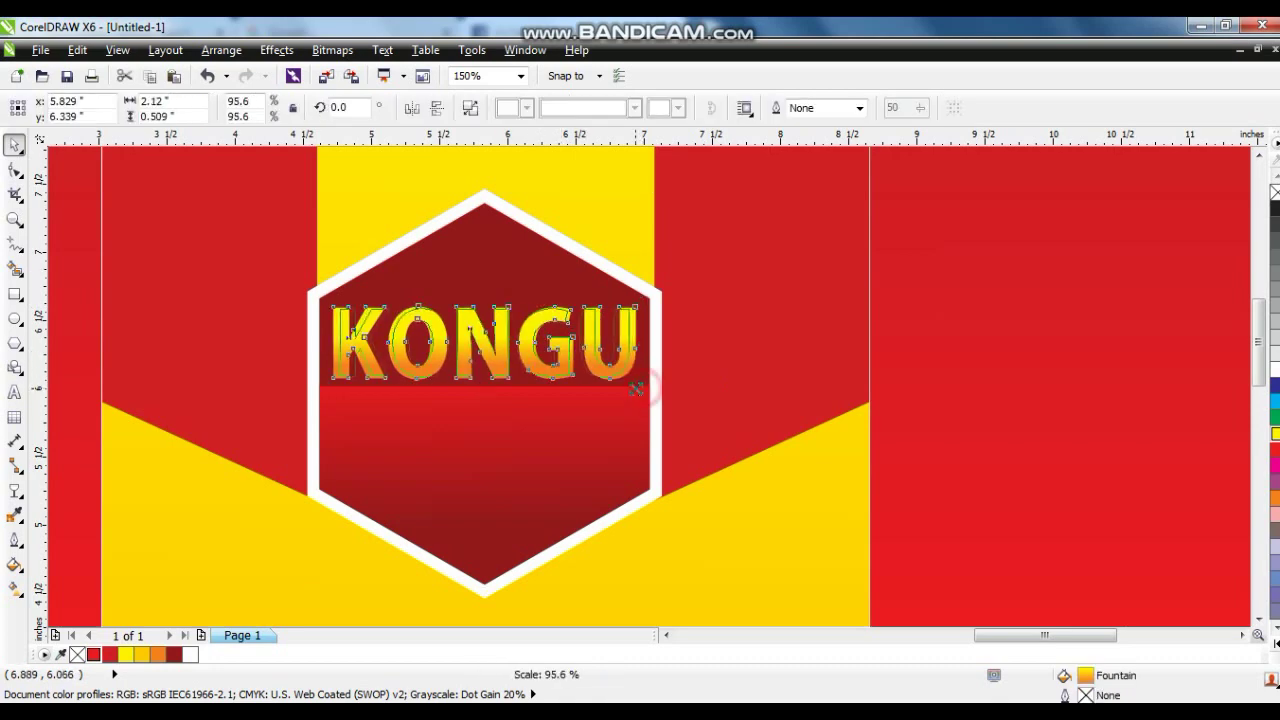
- Trace the crown bitmap into vector shapes with the High Quality Image outline trace
{"action": "key", "text": "F4"}
{"action": "left_click", "coordinate": [398, 398]}
{"action": "key", "text": "shift+F2"}
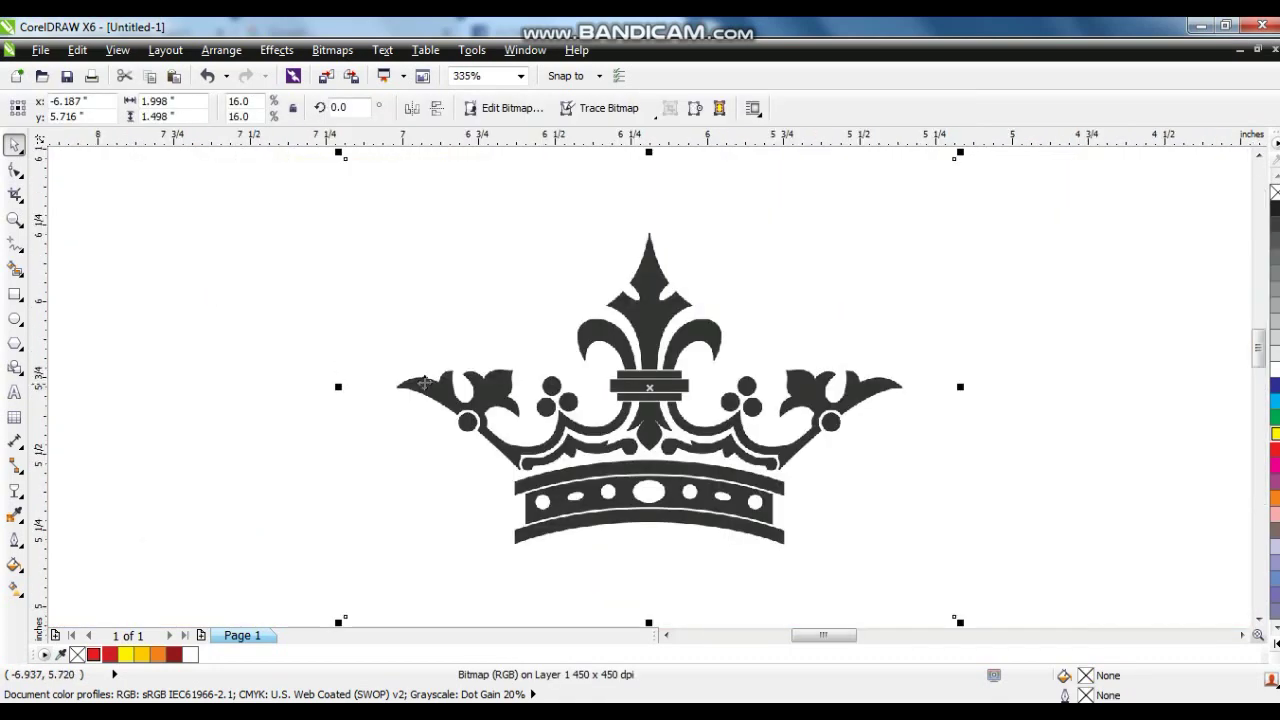
{"action": "right_click", "coordinate": [422, 388]}
{"action": "mouse_move", "coordinate": [565, 120]}
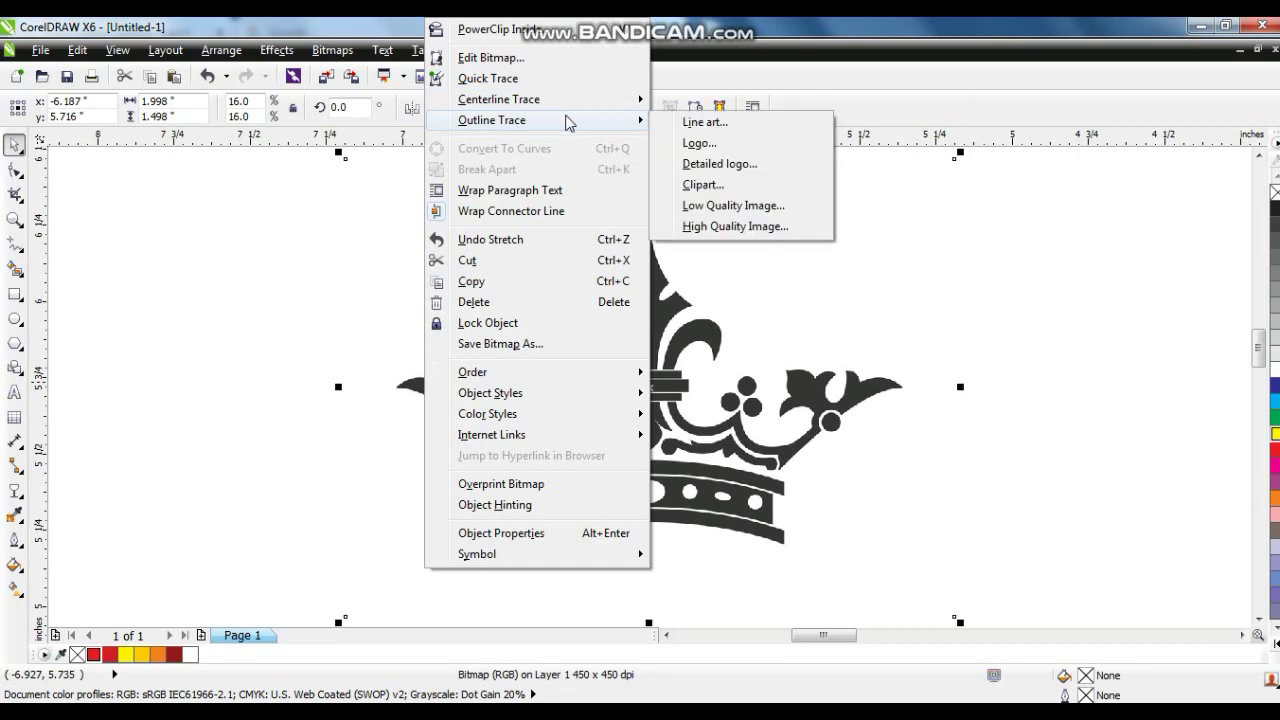
{"action": "left_click", "coordinate": [712, 226]}
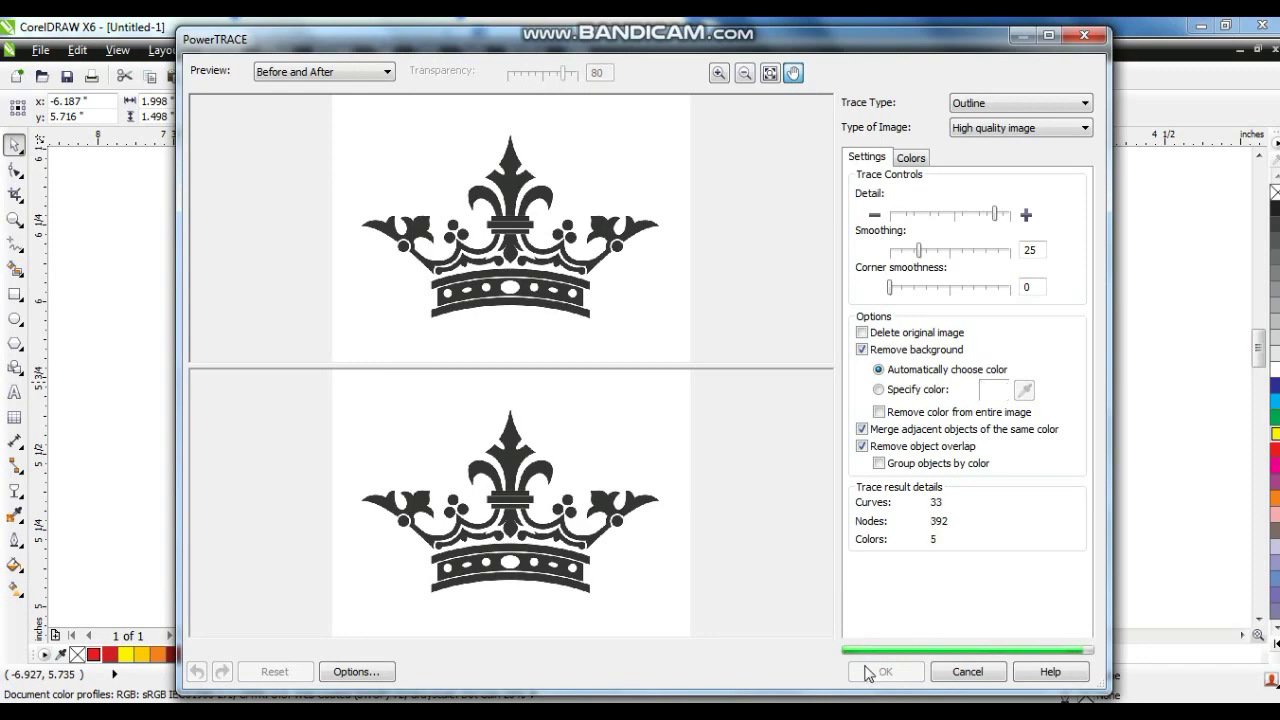
{"action": "left_click", "coordinate": [870, 672]}
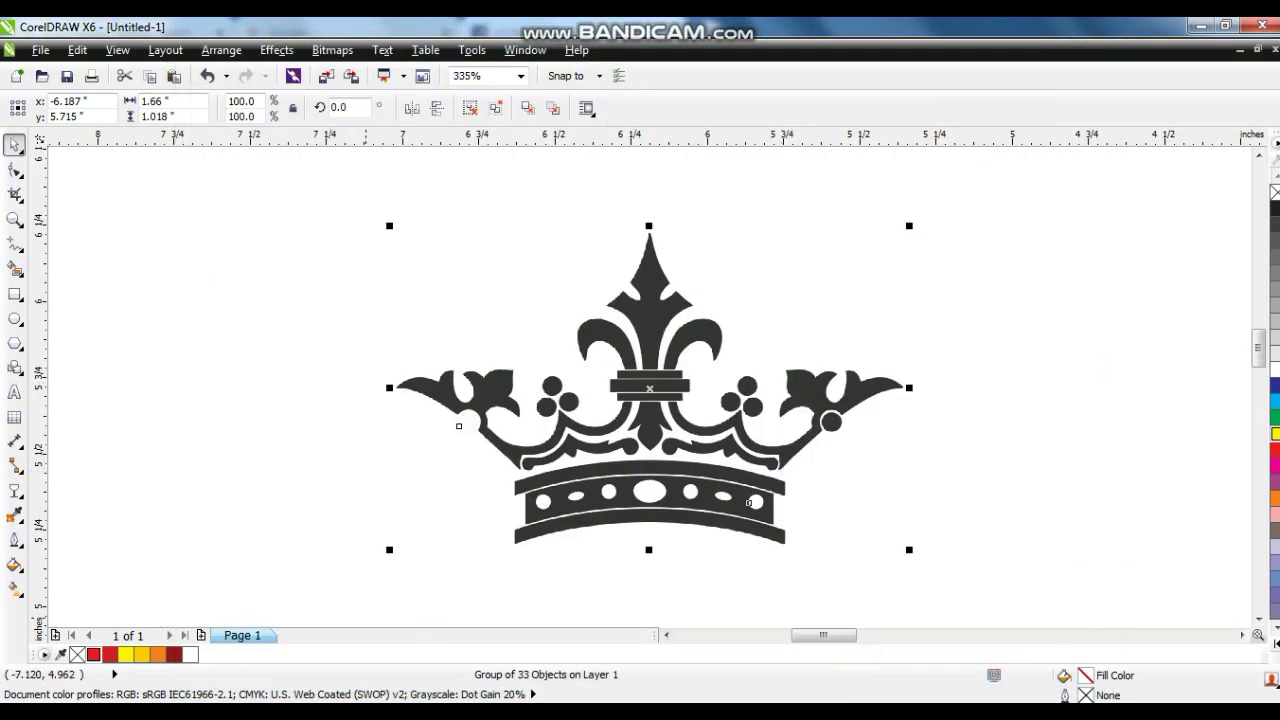
- Move the traced crown away from its bitmap to above the page and ungroup it
{"action": "key", "text": "Escape"}
{"action": "left_click_drag", "start_coordinate": [396, 410], "coordinate": [676, 278]}
{"action": "right_click", "coordinate": [676, 278]}
{"action": "key", "text": "shift+F2"}
{"action": "left_click", "coordinate": [466, 105]}
{"action": "key", "text": "Escape"}
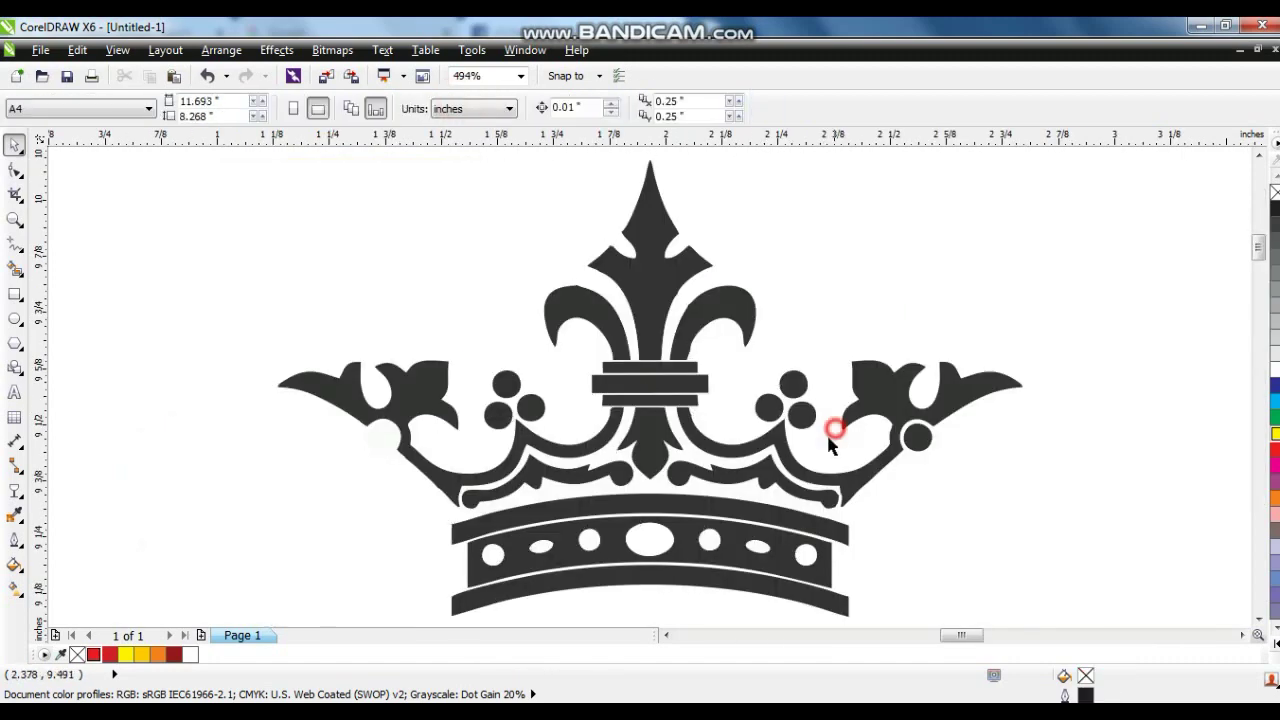
- Delete the white oval pieces from the jewel holes in the crown's base band
{"action": "left_click", "coordinate": [650, 540]}
{"action": "left_click", "coordinate": [805, 561]}
{"action": "key", "text": "Delete"}
{"action": "left_click", "coordinate": [758, 547]}
{"action": "key", "text": "Delete"}
{"action": "left_click", "coordinate": [709, 541]}
{"action": "key", "text": "Delete"}
{"action": "left_click", "coordinate": [593, 540]}
{"action": "key", "text": "Delete"}
{"action": "left_click", "coordinate": [544, 547]}
{"action": "key", "text": "Delete"}
{"action": "left_click", "coordinate": [491, 555]}
{"action": "key", "text": "Delete"}
- Group the crown's pieces and align the crown horizontally and vertically to the centre of the KONGU lettering
{"action": "scroll", "coordinate": [968, 390], "scroll_direction": "down", "scroll_amount": 2}
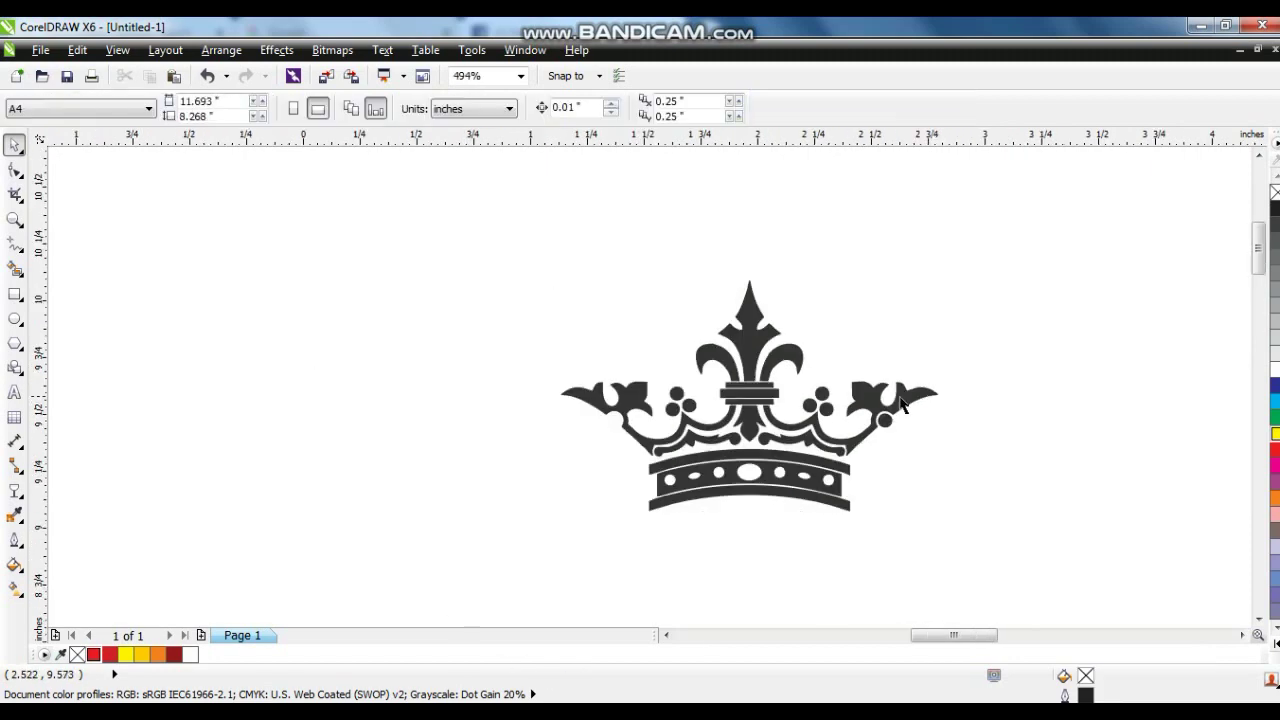
{"action": "left_click_drag", "start_coordinate": [547, 276], "coordinate": [966, 560]}
{"action": "key", "text": "F4"}
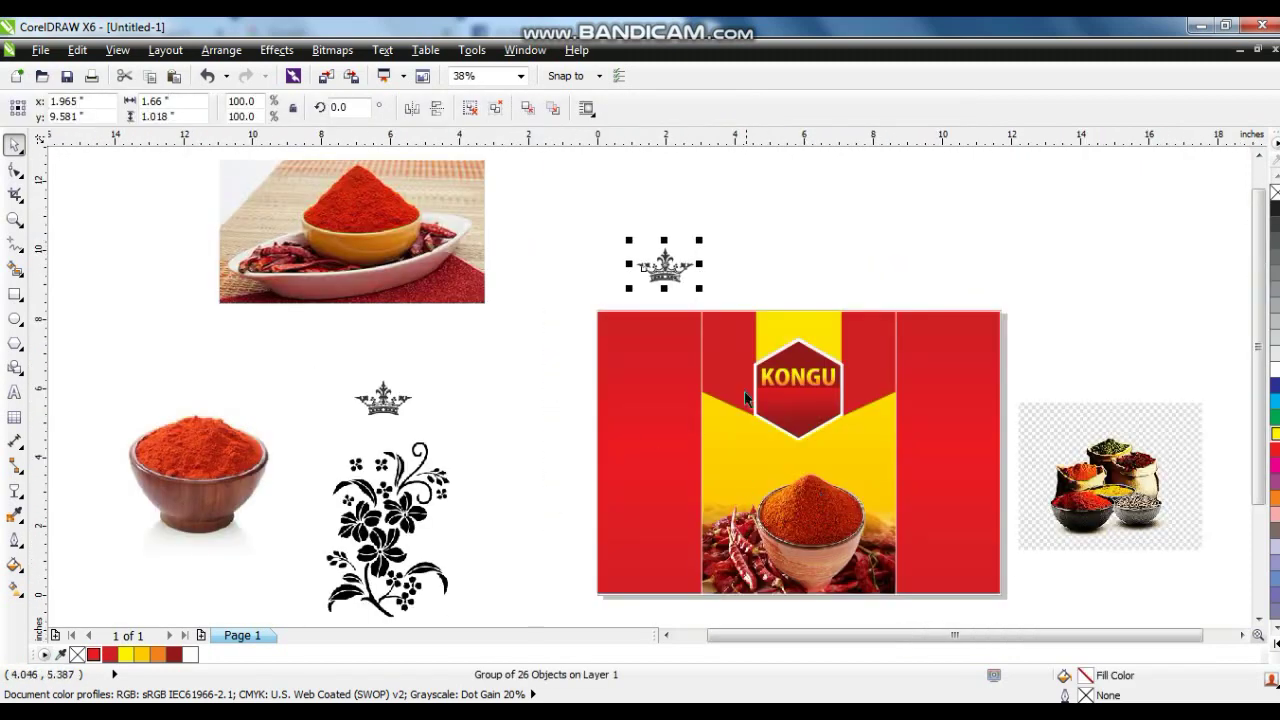
{"action": "left_click", "coordinate": [797, 380], "text": "shift"}
{"action": "key", "text": "c"}
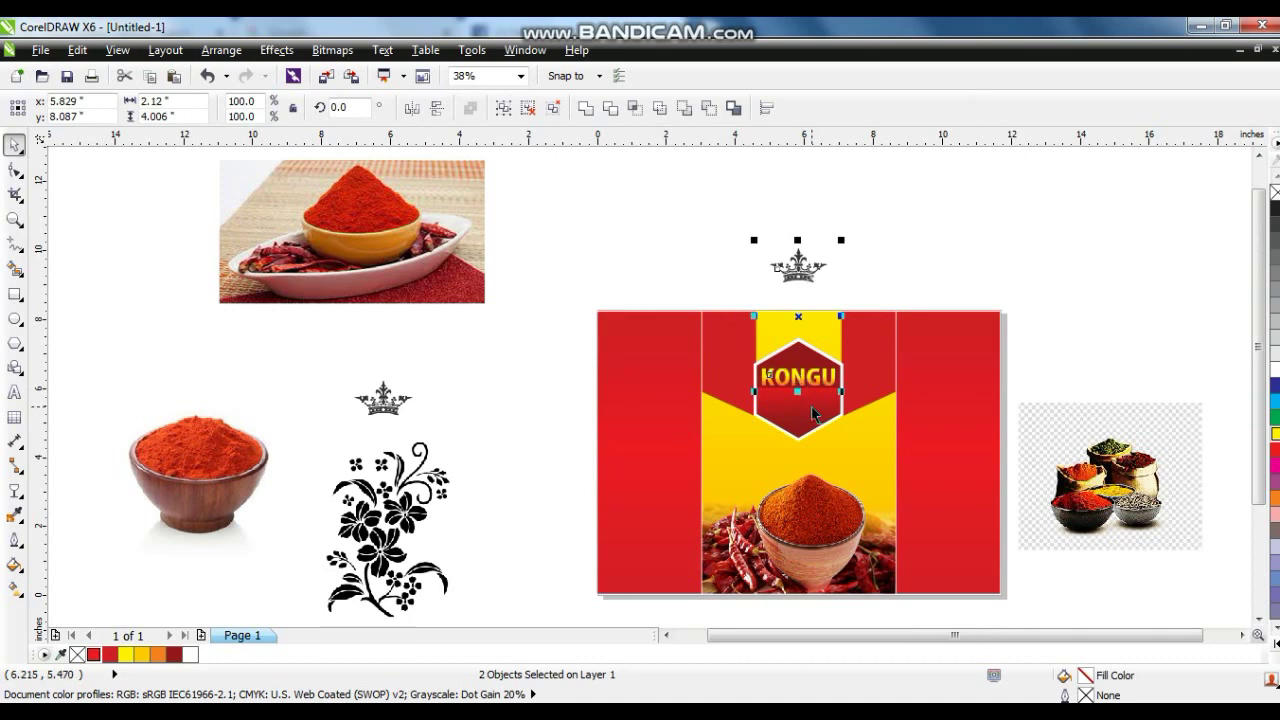
{"action": "key", "text": "e"}
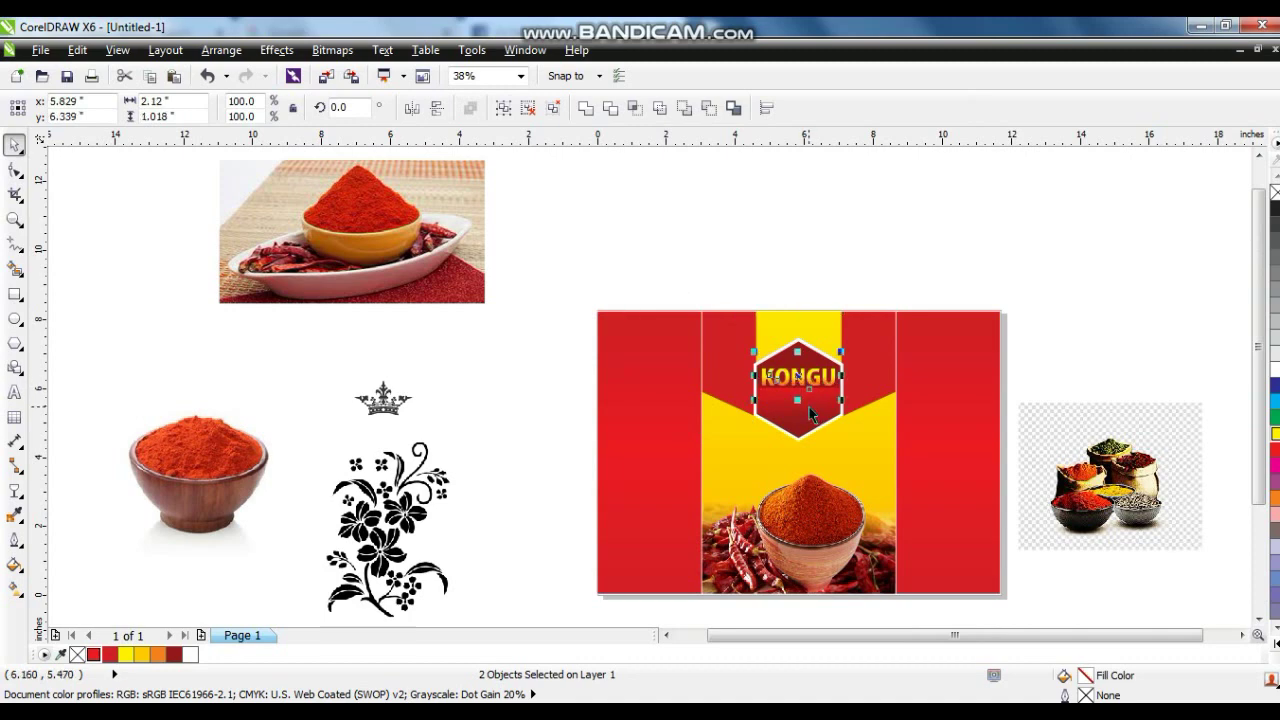
{"action": "key", "text": "shift+F2"}
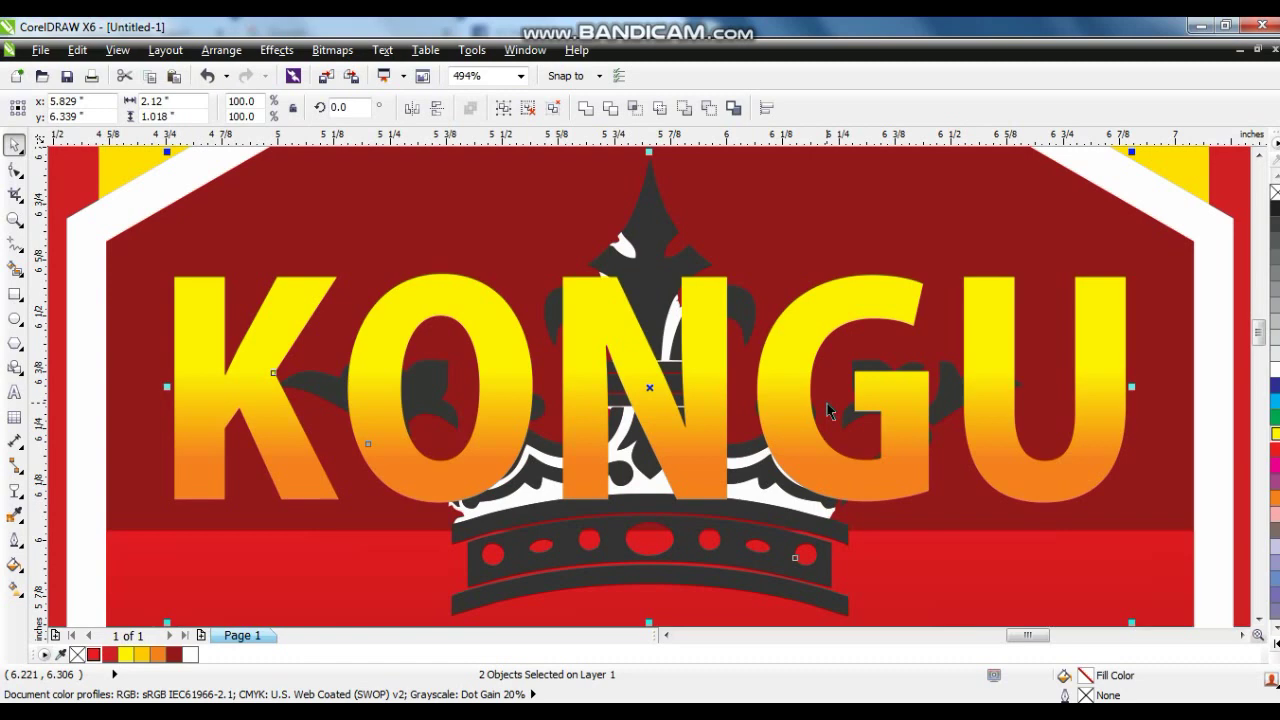
- Move the crown above the KONGU lettering and shrink it to about 1.09 × 0.67 inches inside the hexagon's peak
{"action": "scroll", "coordinate": [827, 410], "scroll_direction": "down", "scroll_amount": 1}
{"action": "key", "text": "Escape"}
{"action": "left_click_drag", "start_coordinate": [773, 482], "coordinate": [765, 328]}
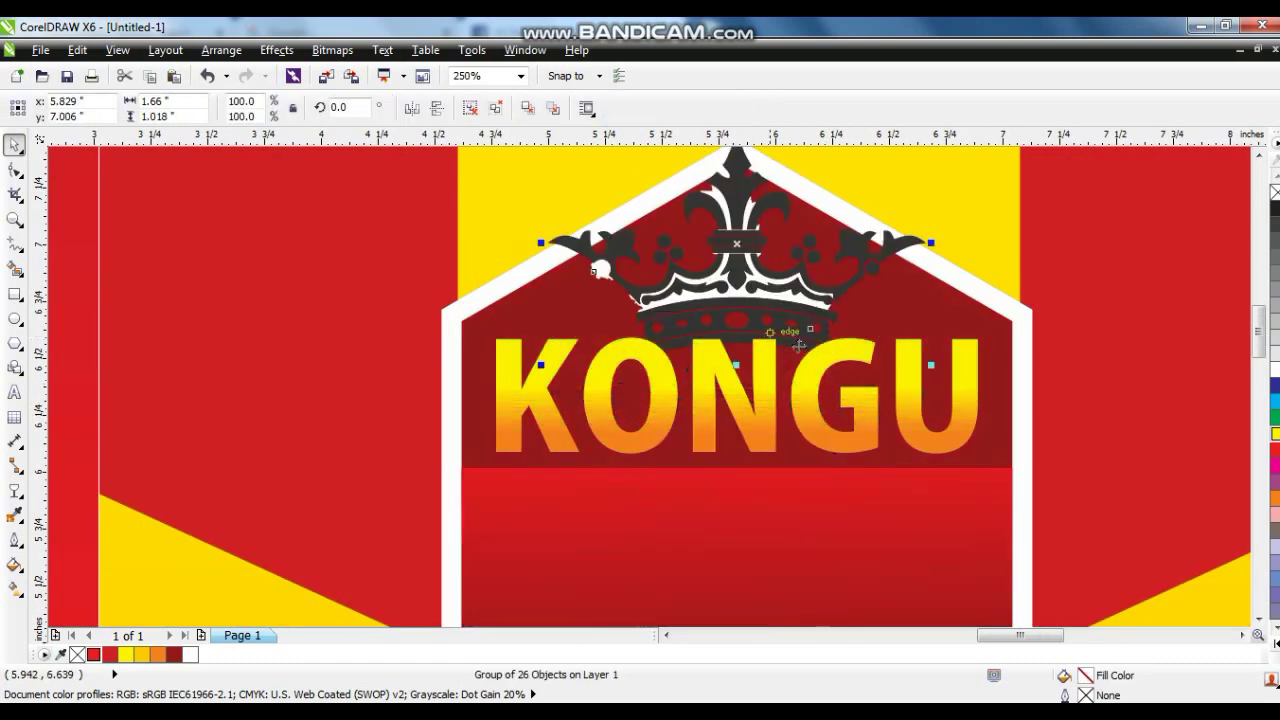
{"action": "left_click_drag", "start_coordinate": [932, 366], "coordinate": [860, 356]}
{"action": "left_click_drag", "start_coordinate": [755, 289], "coordinate": [755, 296]}
- Ungroup the crown and delete the remaining white background pieces between its parts
{"action": "key", "text": "shift+F2"}
{"action": "left_click", "coordinate": [470, 107]}
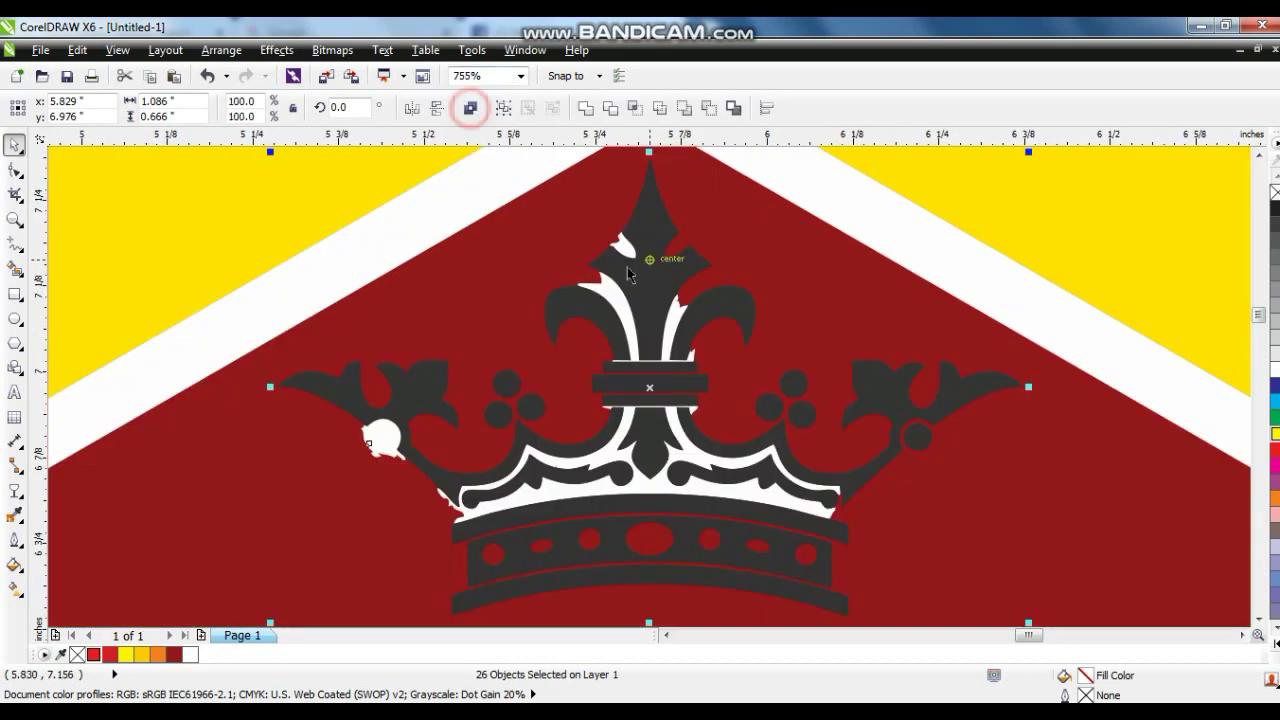
{"action": "left_click", "coordinate": [625, 252]}
{"action": "key", "text": "Delete"}
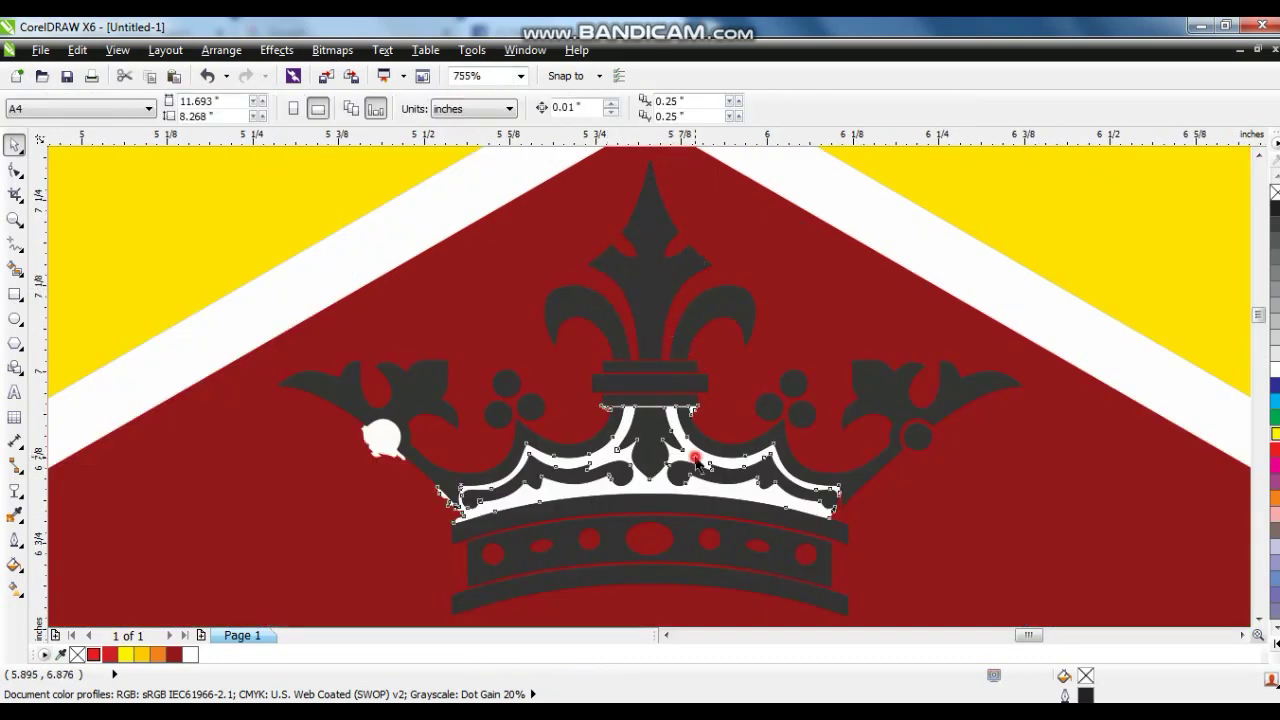
{"action": "left_click", "coordinate": [503, 468]}
{"action": "key", "text": "Delete"}
{"action": "left_click", "coordinate": [380, 440]}
{"action": "key", "text": "Delete"}
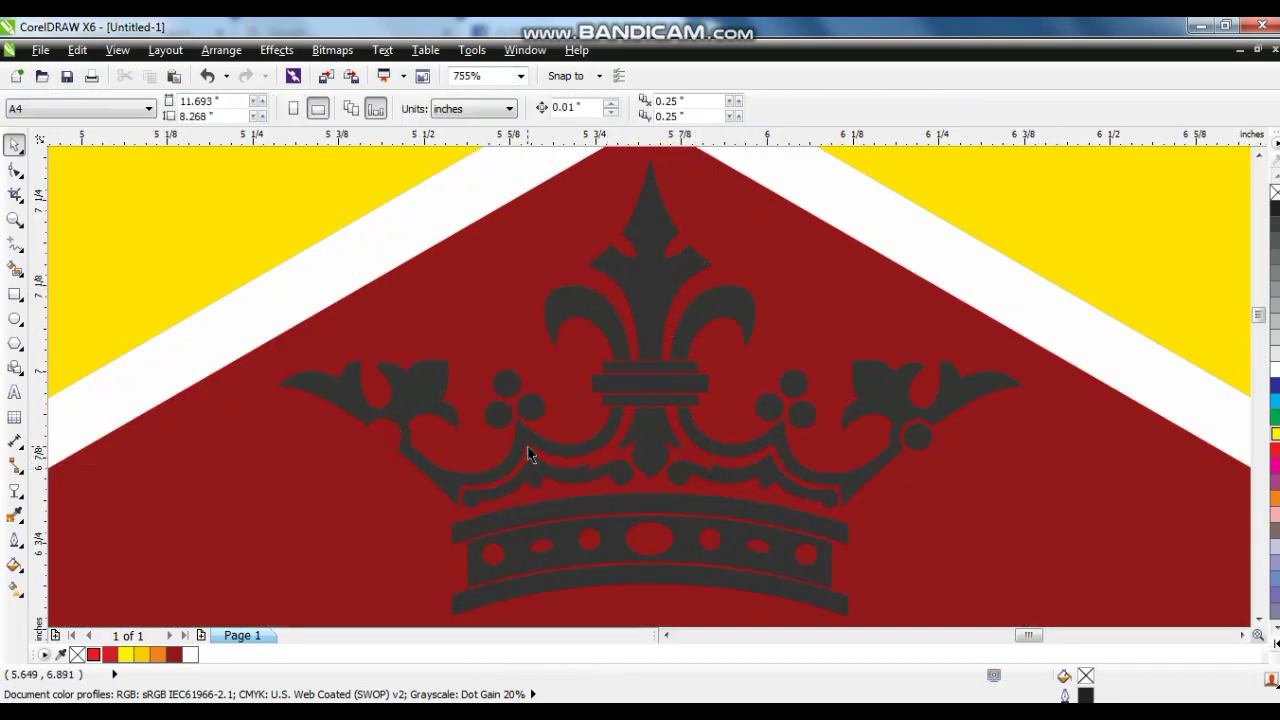
- Weld the crown's pieces into one curve, fill it with white and scale it down slightly
{"action": "scroll", "coordinate": [529, 453], "scroll_direction": "down", "scroll_amount": 3}
{"action": "left_click_drag", "start_coordinate": [657, 462], "coordinate": [700, 505]}
{"action": "left_click", "coordinate": [587, 110]}
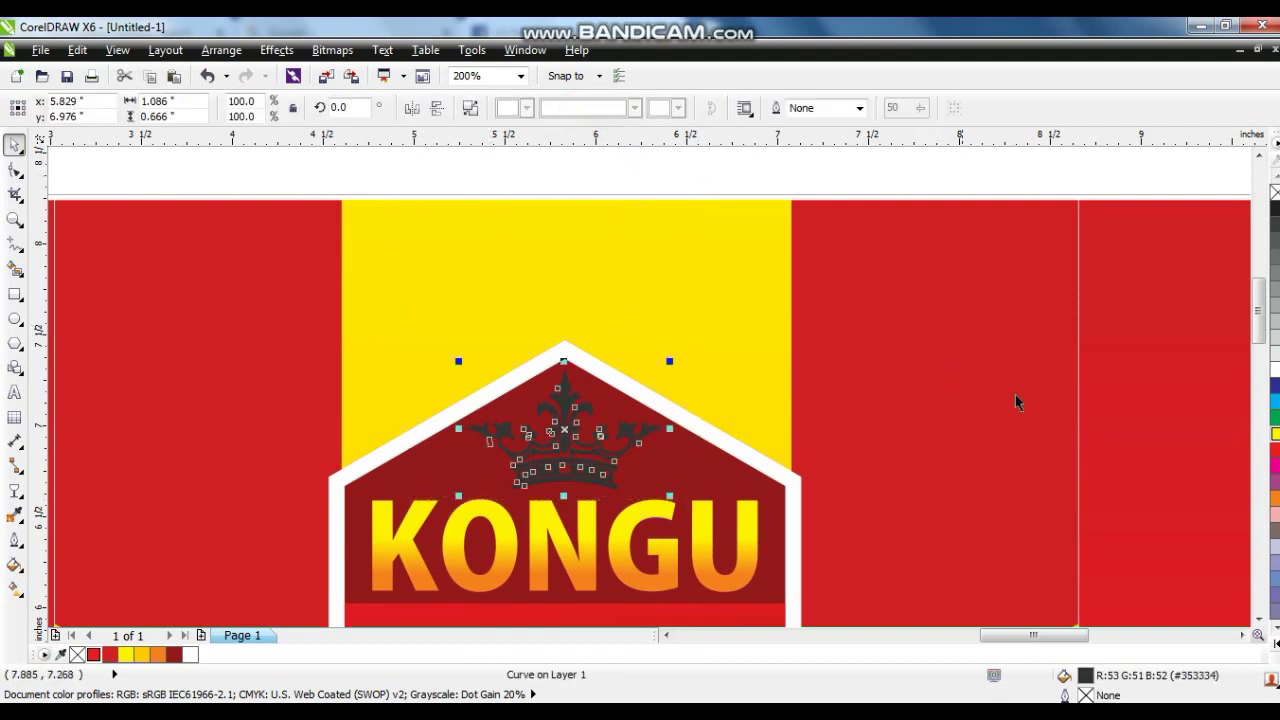
{"action": "left_click", "coordinate": [1275, 370]}
{"action": "left_click_drag", "start_coordinate": [672, 499], "coordinate": [667, 495]}
{"action": "left_click", "coordinate": [769, 410]}
{"action": "key", "text": "shift+F4"}
{"action": "left_click", "coordinate": [78, 218]}
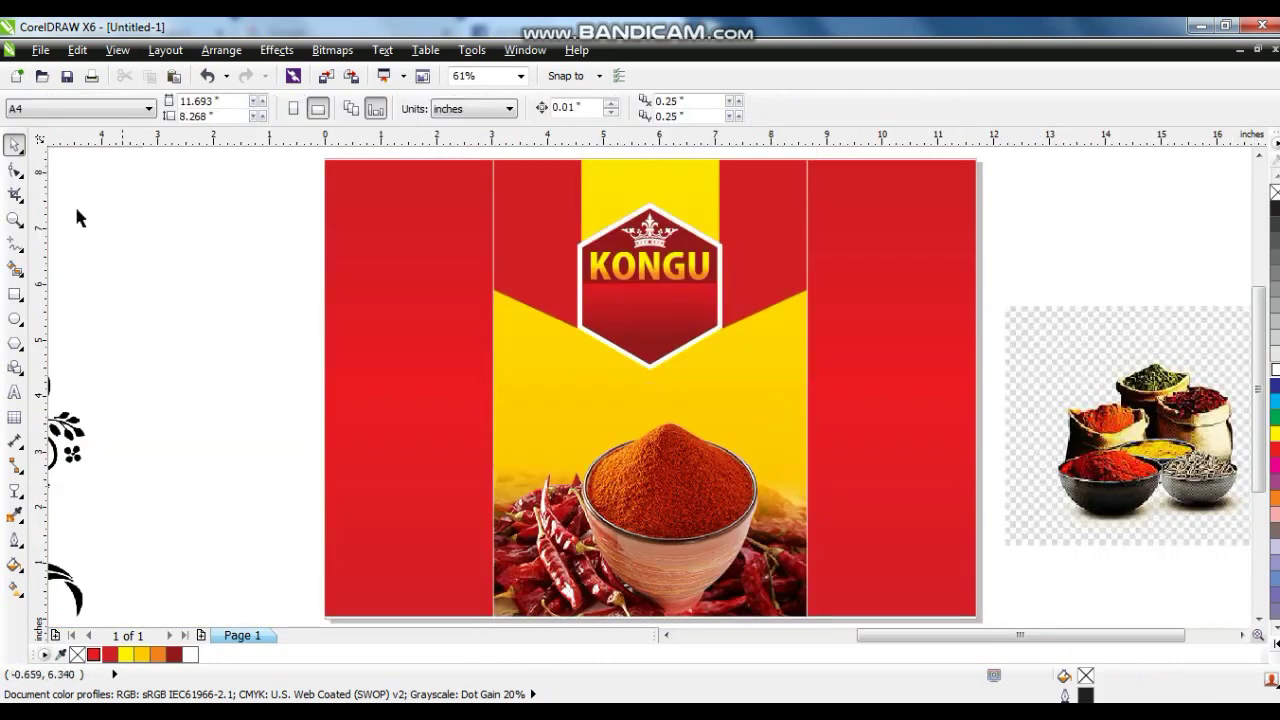
- Add the artistic text "SPICES" on the red panel beside the badge
{"action": "left_click", "coordinate": [14, 219]}
{"action": "left_click_drag", "start_coordinate": [872, 406], "coordinate": [872, 406]}
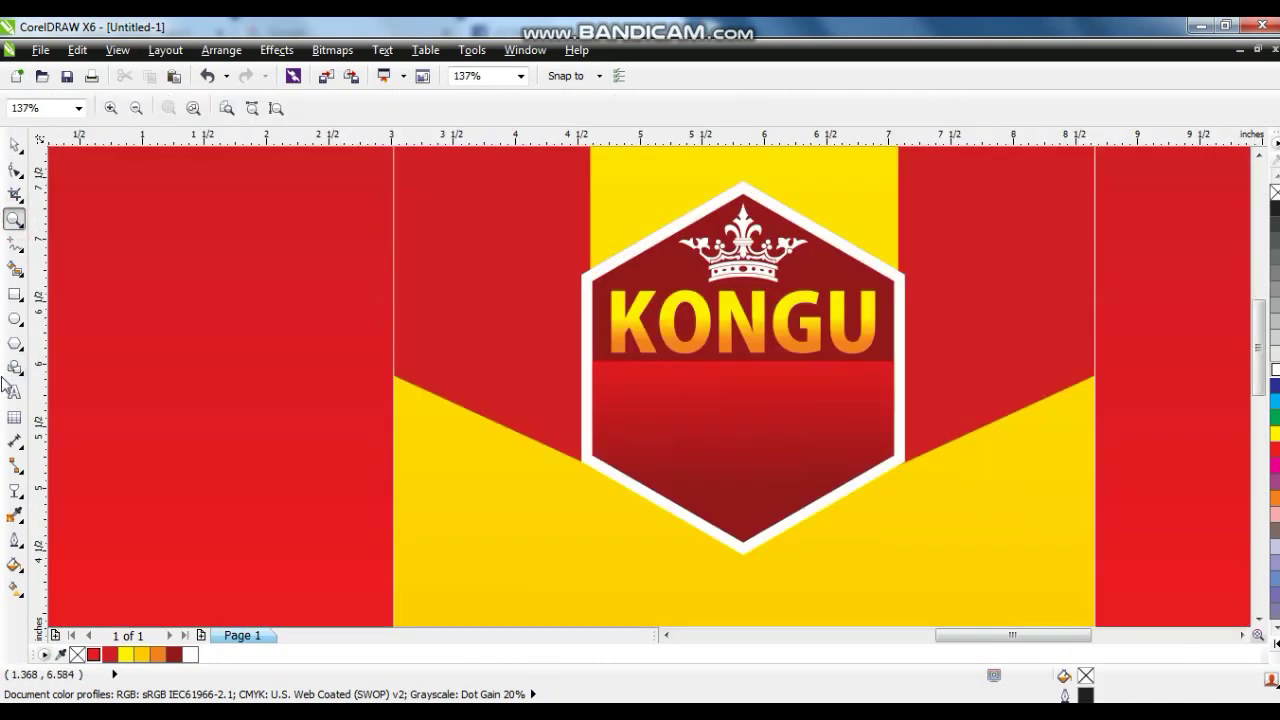
{"action": "left_click", "coordinate": [13, 386]}
{"action": "left_click", "coordinate": [157, 362]}
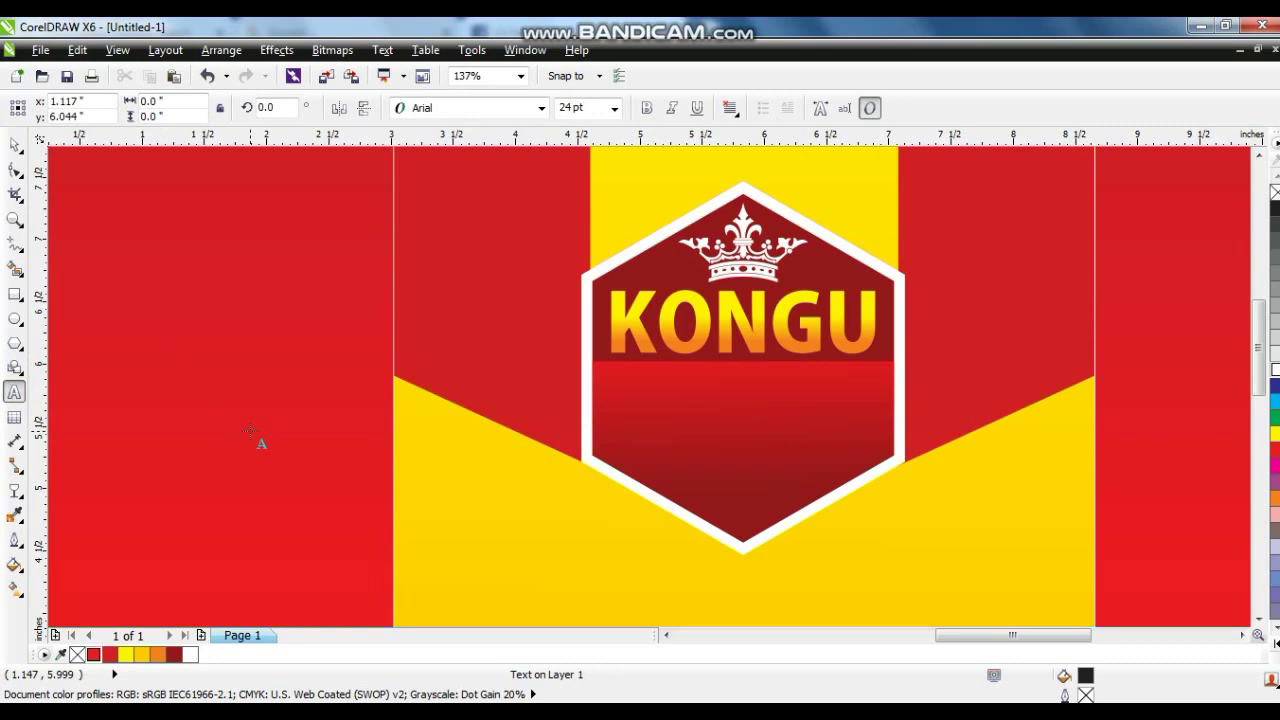
{"action": "type", "text": "S"}
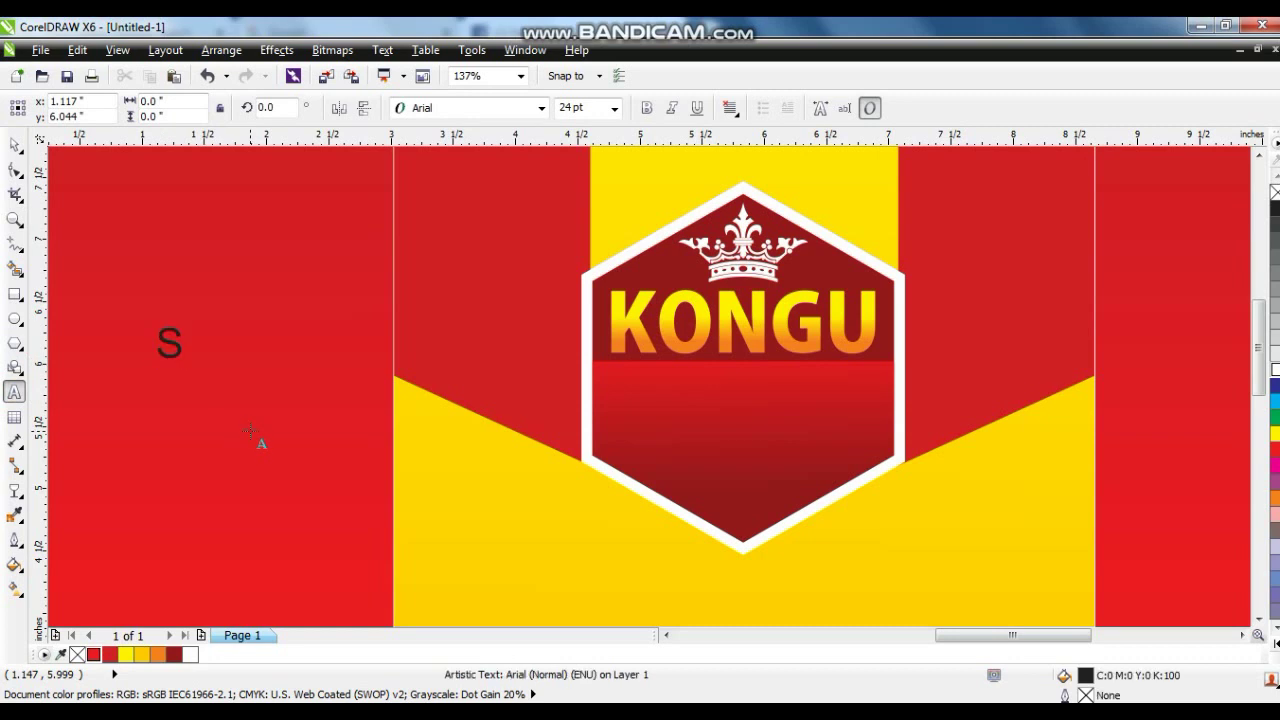
{"action": "type", "text": "PICES"}
- Set the SPICES text in bold Aparajita and place it below KONGU inside the hexagon
{"action": "left_click", "coordinate": [14, 146]}
{"action": "left_click", "coordinate": [491, 108]}
{"action": "left_click", "coordinate": [462, 187]}
{"action": "left_click_drag", "start_coordinate": [255, 338], "coordinate": [705, 393]}
{"action": "left_click", "coordinate": [647, 108]}
- Widen the letter spacing of the SPICES text
{"action": "left_click", "coordinate": [14, 170]}
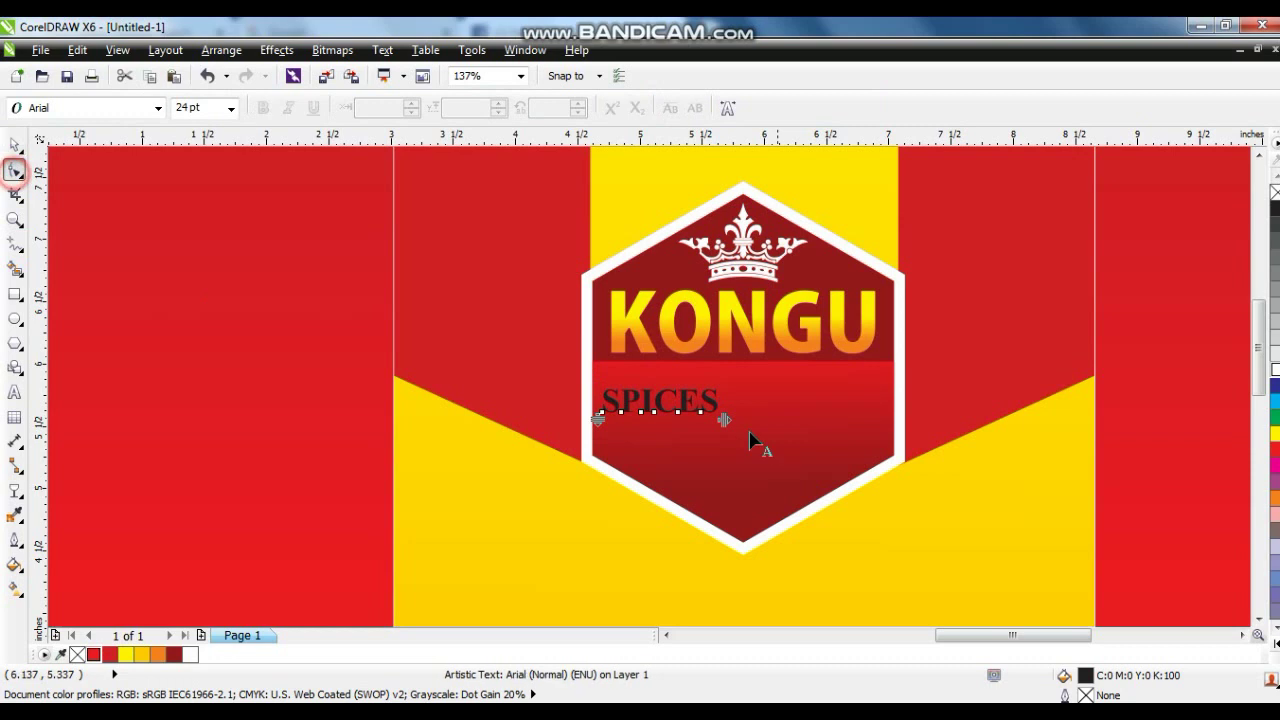
{"action": "left_click_drag", "start_coordinate": [724, 419], "coordinate": [753, 451]}
{"action": "left_click", "coordinate": [14, 145]}
- Duplicate the SPICES text inside the hexagon and change the upper copy's wording to CHILLI POWDER
{"action": "left_click_drag", "start_coordinate": [849, 459], "coordinate": [742, 418]}
{"action": "left_click", "coordinate": [14, 394]}
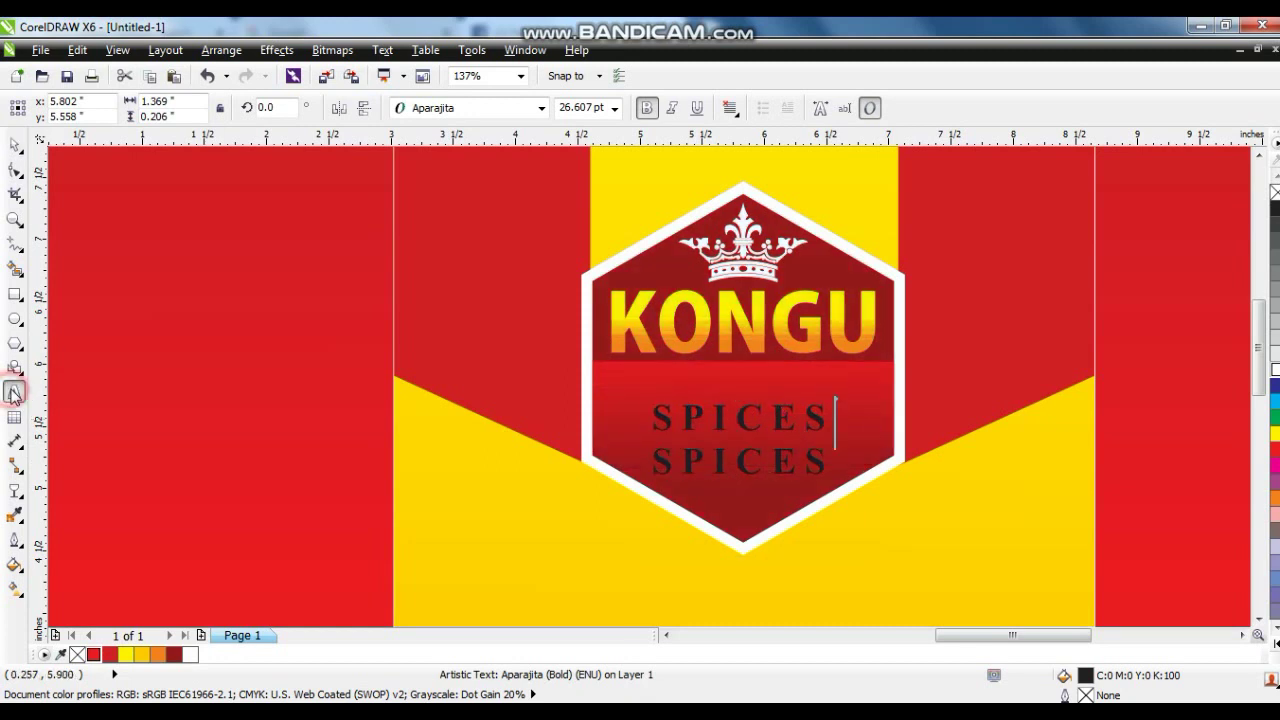
{"action": "key", "text": "ctrl+a"}
{"action": "type", "text": "T"}
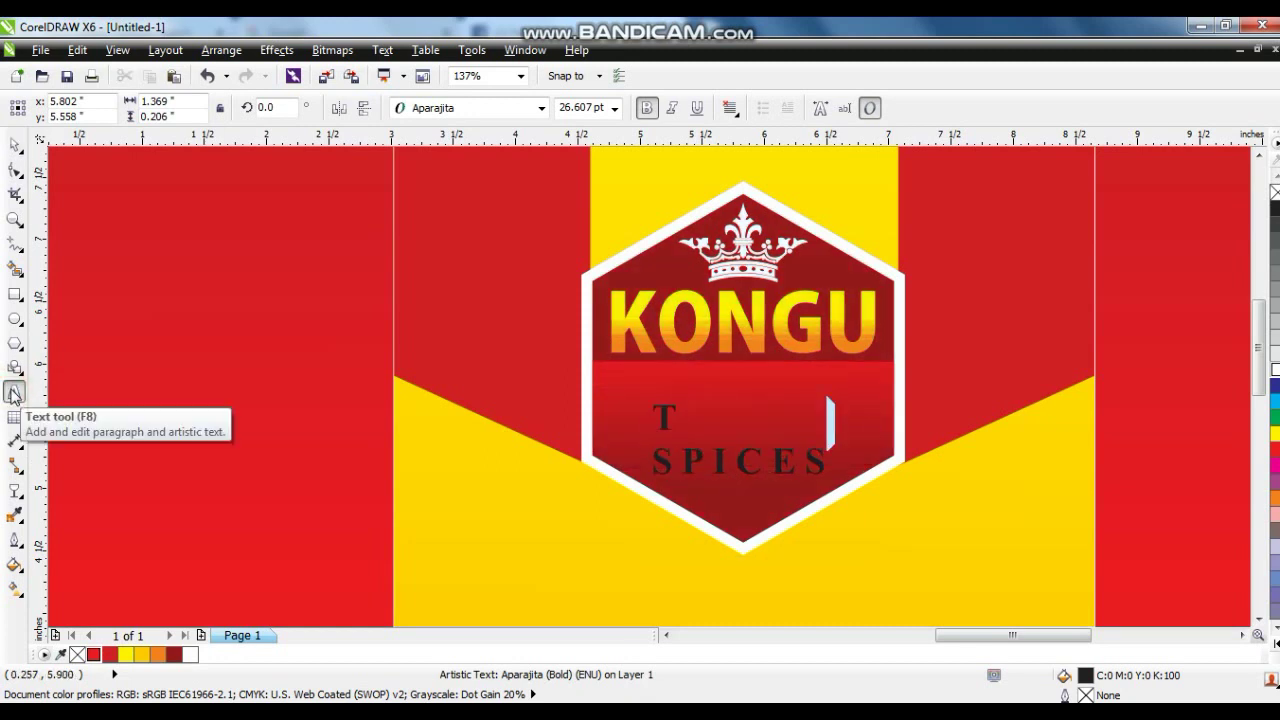
{"action": "key", "text": "BackSpace"}
{"action": "type", "text": "CHILLI POWDER"}
{"action": "key", "text": "Escape"}
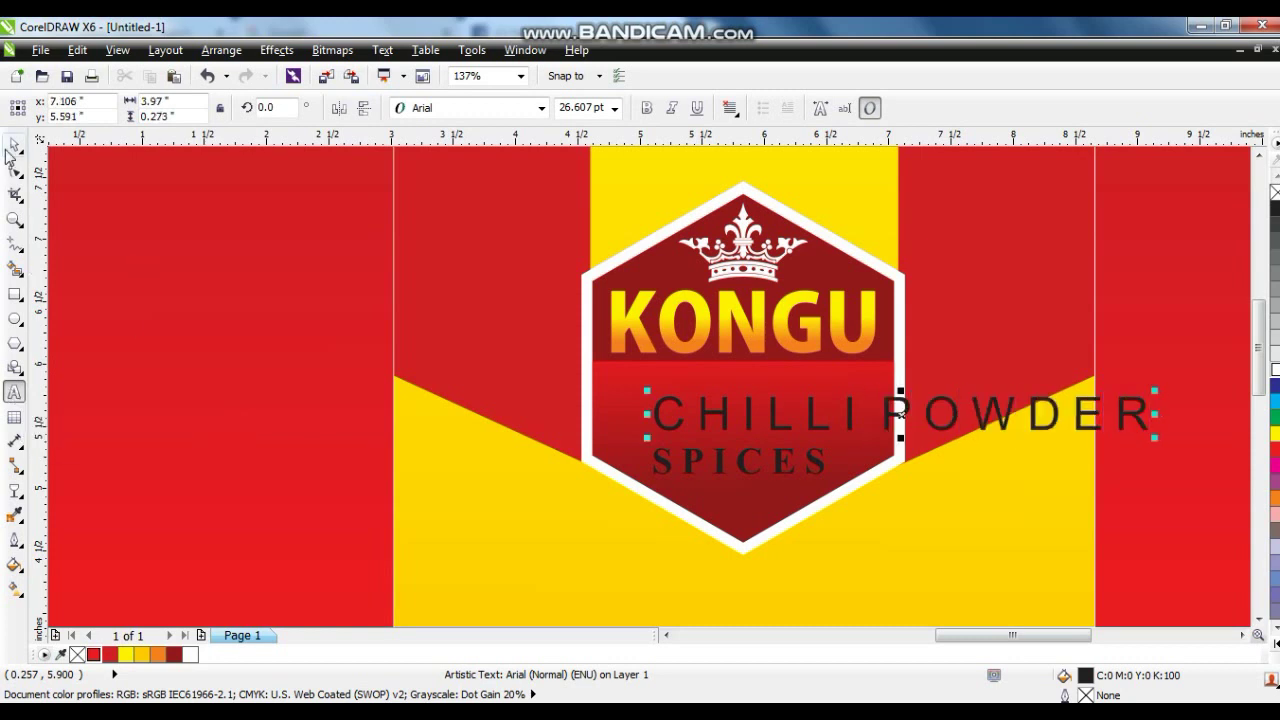
- Set CHILLI POWDER in Aparajita, shrink it to about 11.9 pt, place it just under KONGU and fill it white
{"action": "left_click", "coordinate": [12, 148]}
{"action": "left_click", "coordinate": [541, 107]}
{"action": "left_click", "coordinate": [478, 148]}
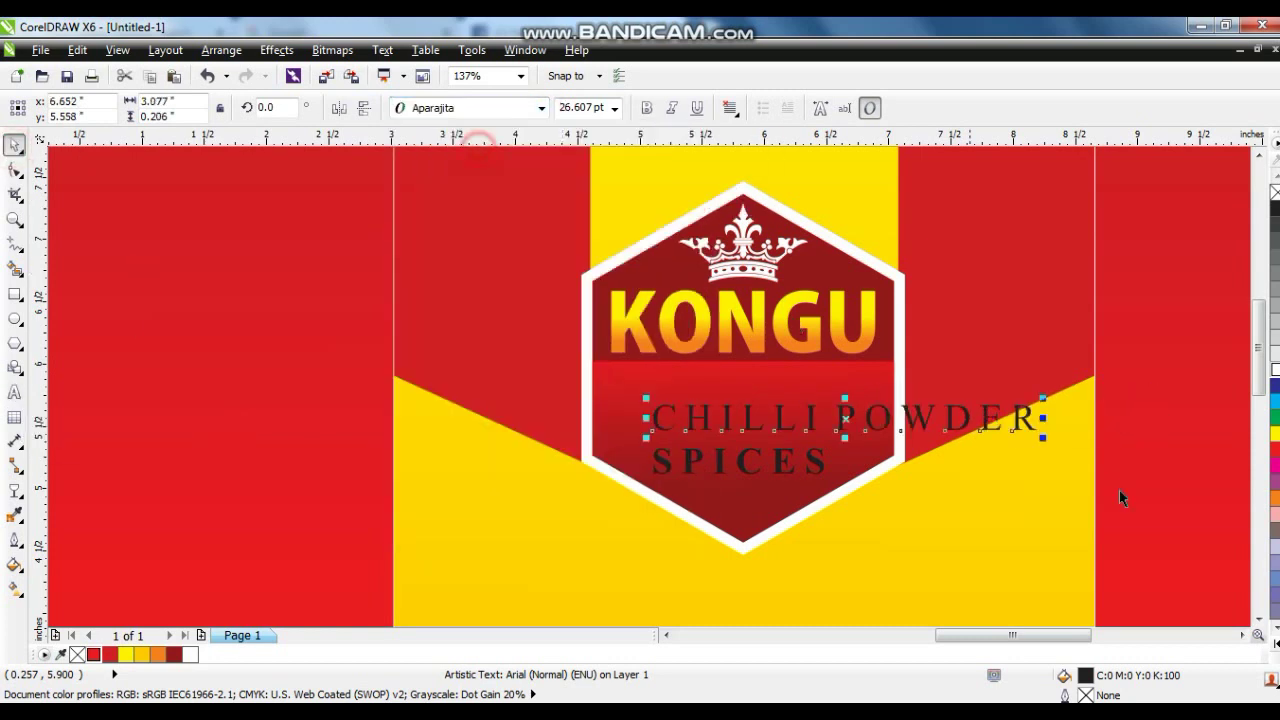
{"action": "left_click_drag", "start_coordinate": [1042, 442], "coordinate": [832, 450]}
{"action": "left_click_drag", "start_coordinate": [777, 405], "coordinate": [778, 377]}
{"action": "left_click", "coordinate": [1275, 370]}
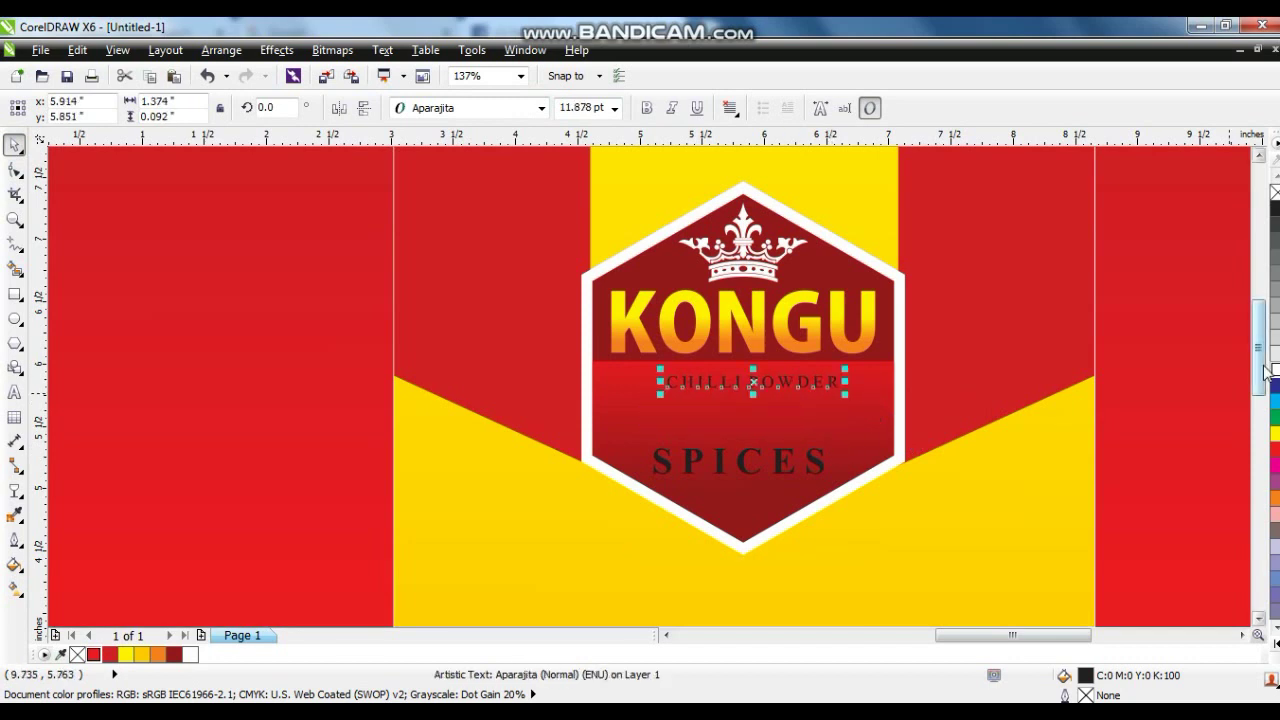
- Move SPICES up closer to CHILLI POWDER, fill it white and enlarge it slightly
{"action": "left_click_drag", "start_coordinate": [810, 463], "coordinate": [816, 434]}
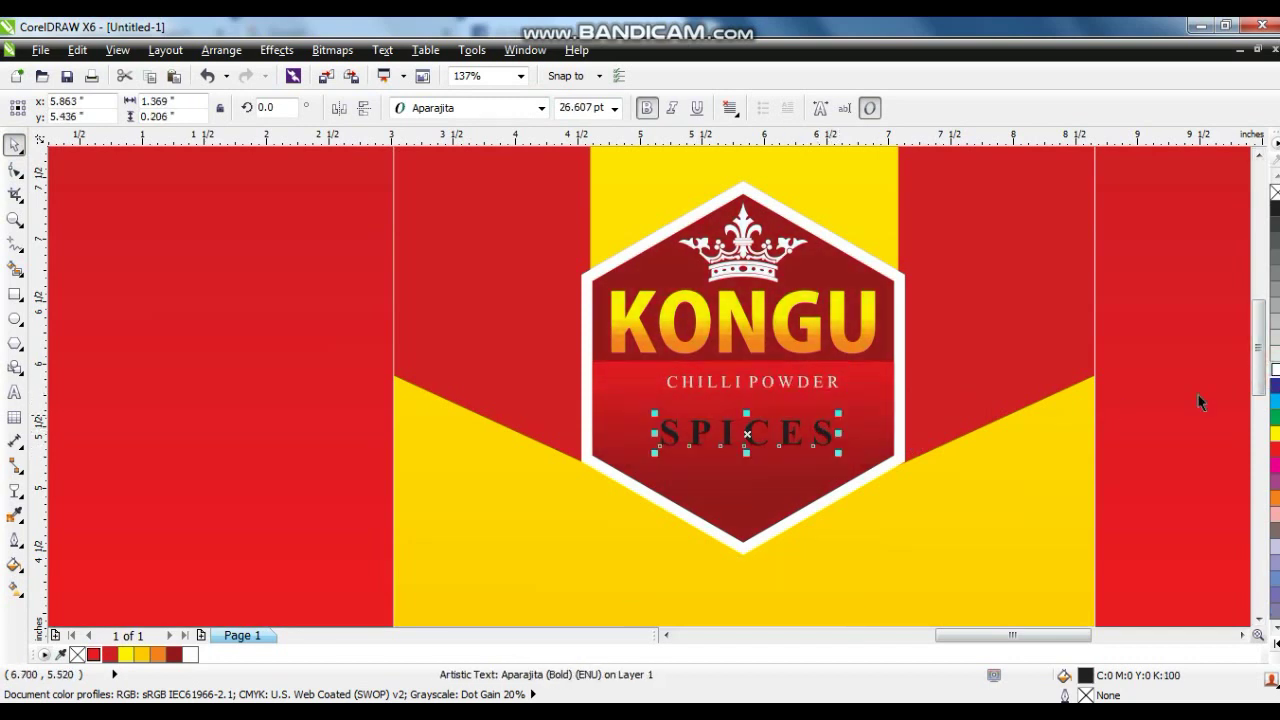
{"action": "left_click", "coordinate": [1275, 378]}
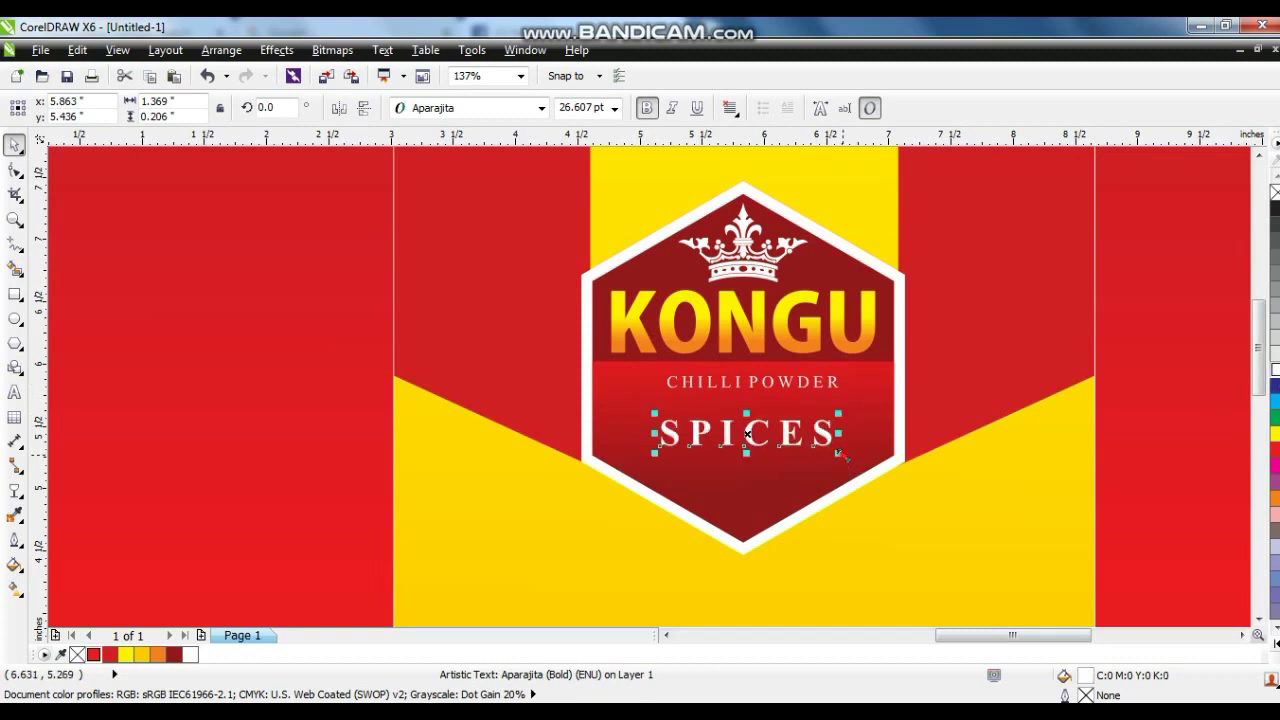
{"action": "left_click_drag", "start_coordinate": [840, 454], "coordinate": [855, 458]}
{"action": "left_click", "coordinate": [780, 418]}
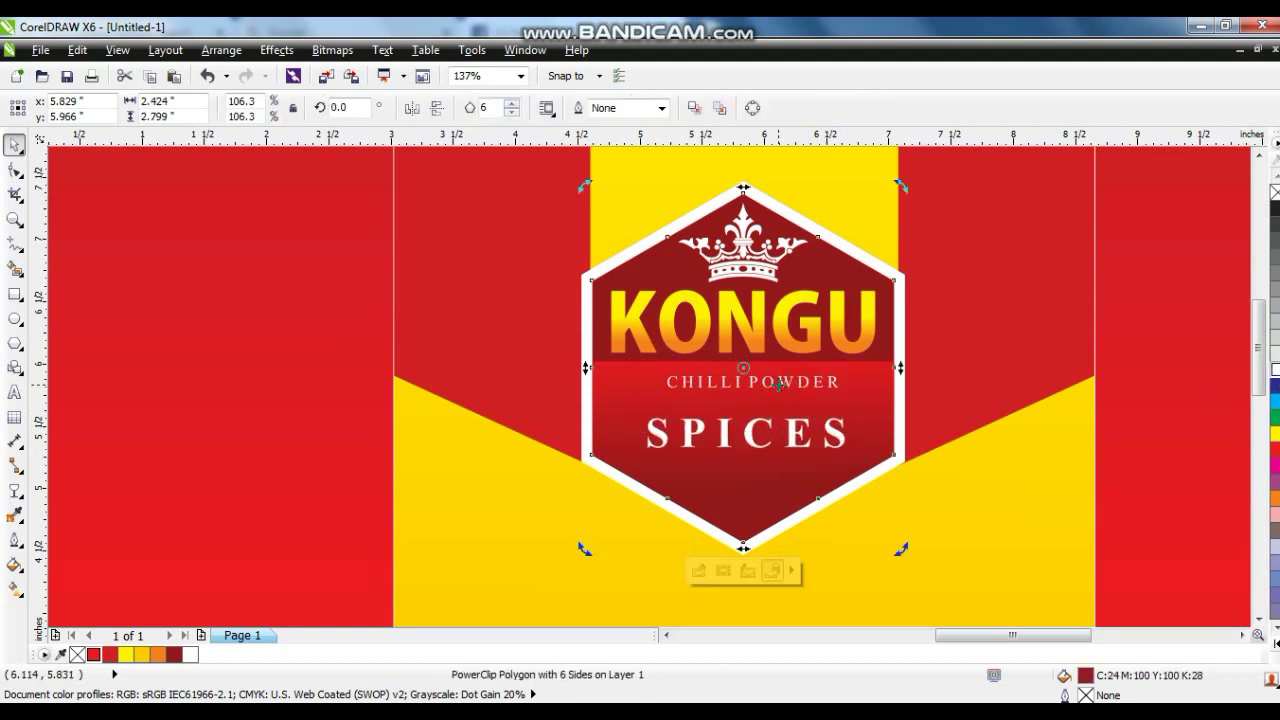
- Centre the white CHILLI POWDER text horizontally in the badge, in line with SPICES
{"action": "left_click", "coordinate": [797, 386]}
{"action": "left_click", "coordinate": [820, 447], "text": "shift"}
{"action": "key", "text": "c"}
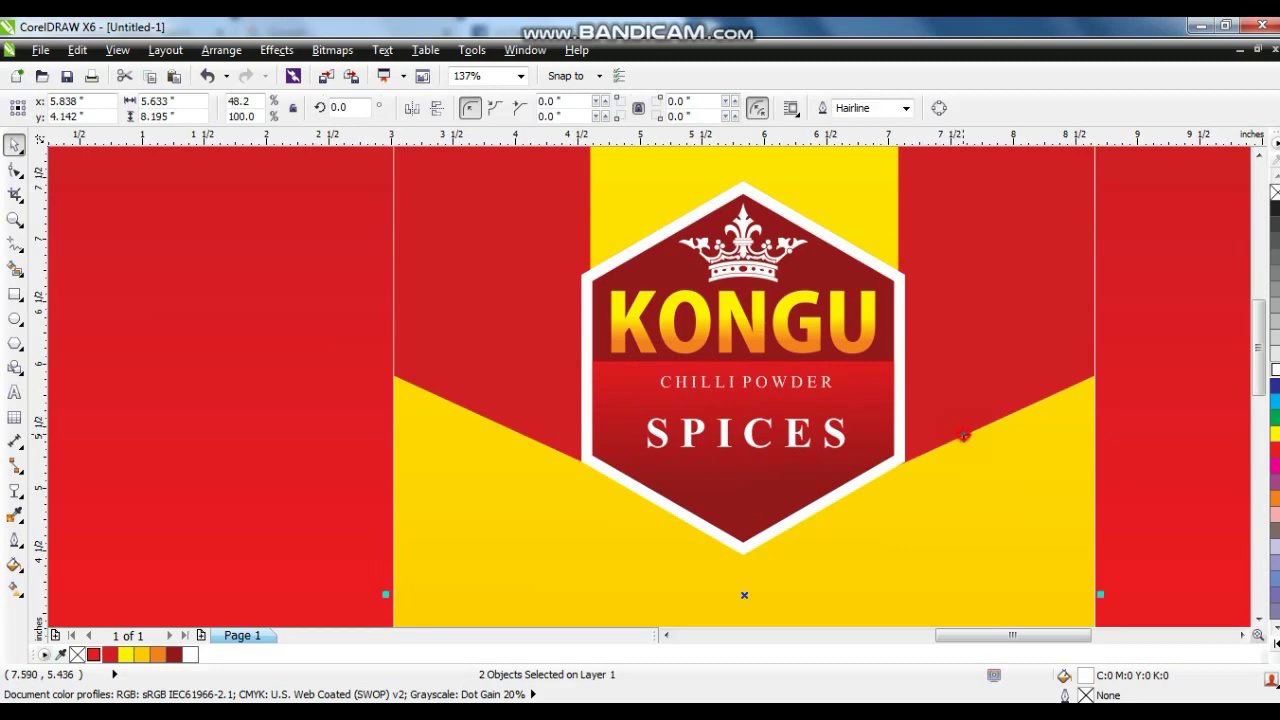
{"action": "left_click", "coordinate": [963, 440]}
{"action": "scroll", "coordinate": [963, 440], "scroll_direction": "down", "scroll_amount": 2}
{"action": "left_click", "coordinate": [1069, 434]}
{"action": "key", "text": "shift+F4"}
{"action": "left_click", "coordinate": [985, 302]}
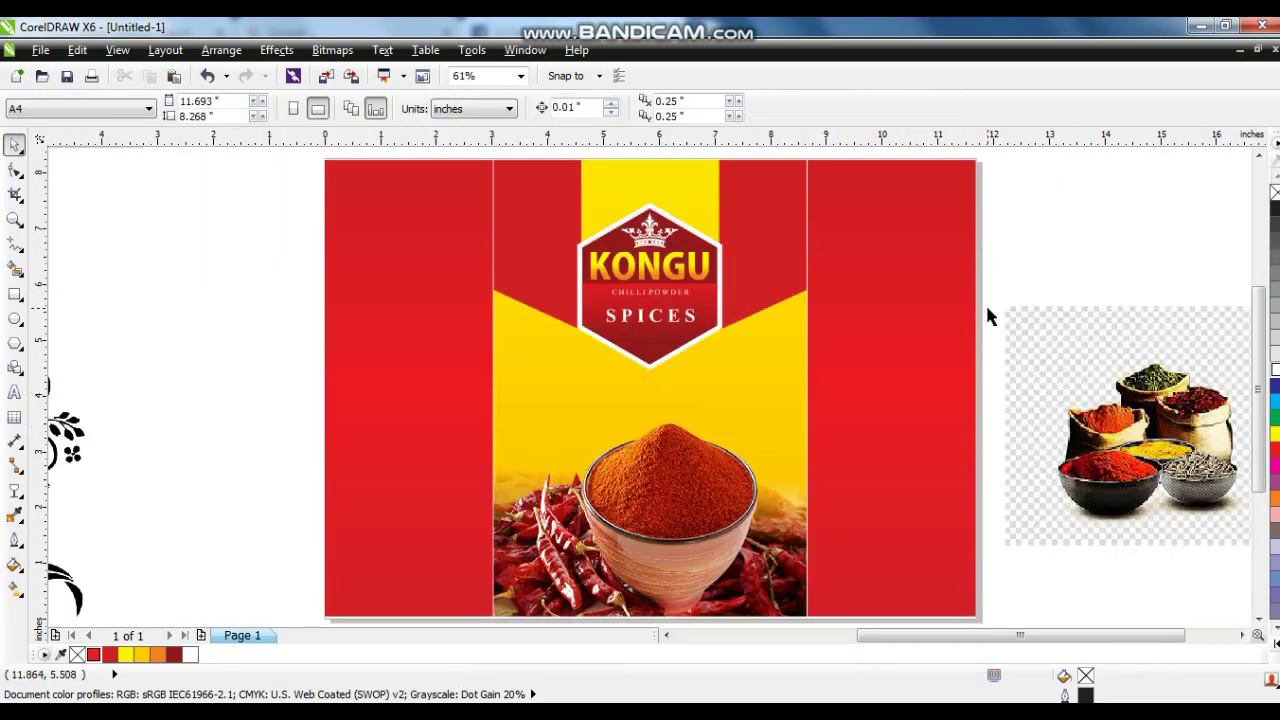
- Place a copy of the CHILLI POWDER text on the yellow area between the badge and the bowl
{"action": "left_click", "coordinate": [14, 218]}
{"action": "left_click_drag", "start_coordinate": [409, 229], "coordinate": [916, 520]}
{"action": "left_click", "coordinate": [16, 152]}
{"action": "left_click_drag", "start_coordinate": [609, 266], "coordinate": [637, 422]}
{"action": "right_click", "coordinate": [637, 422]}
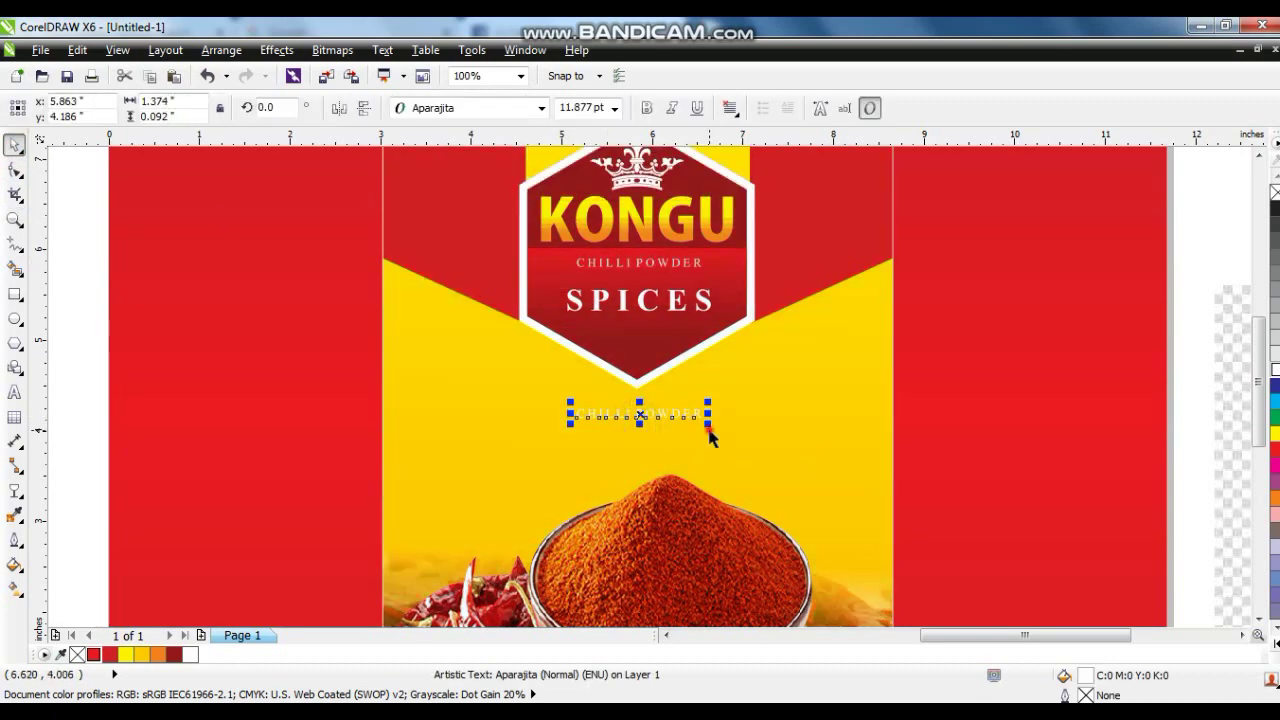
- Set the copied CHILLI POWDER text in Kozuka Gothic Pro H and fill it with black
{"action": "left_click", "coordinate": [709, 431]}
{"action": "left_click", "coordinate": [692, 414]}
{"action": "left_click", "coordinate": [541, 108]}
{"action": "left_click", "coordinate": [484, 168]}
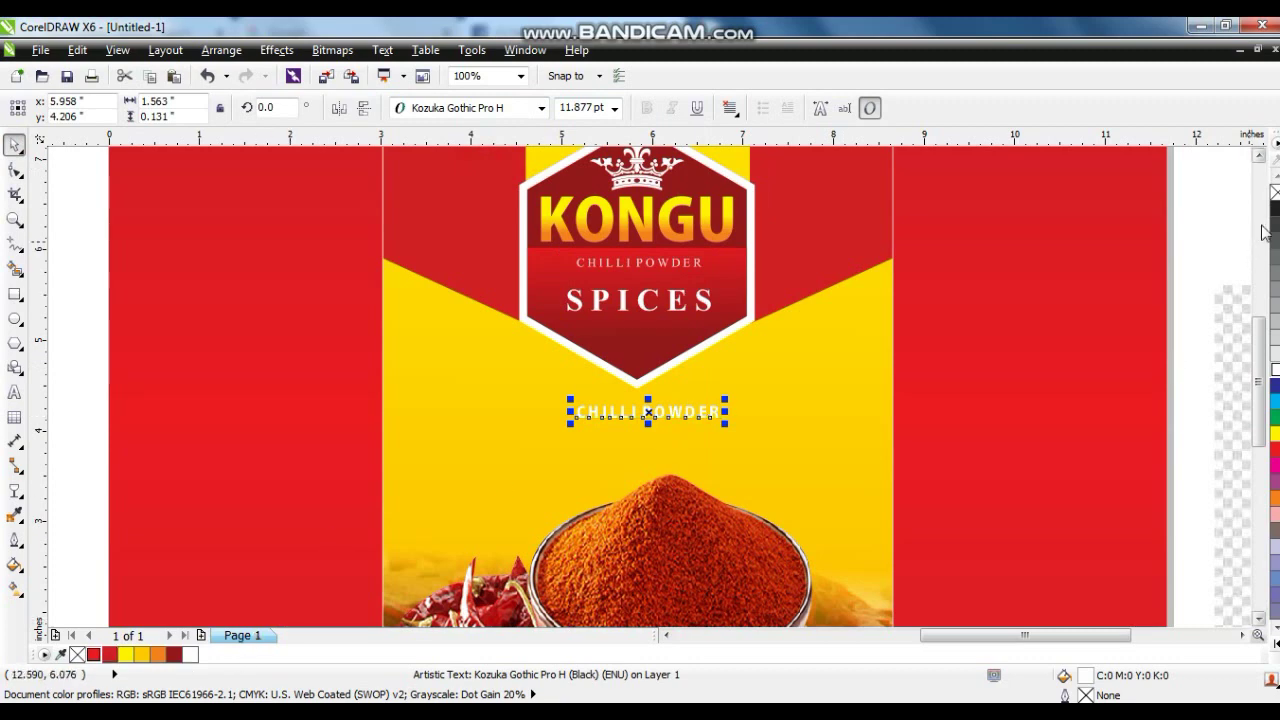
{"action": "left_click", "coordinate": [1275, 210]}
{"action": "left_click", "coordinate": [1274, 620]}
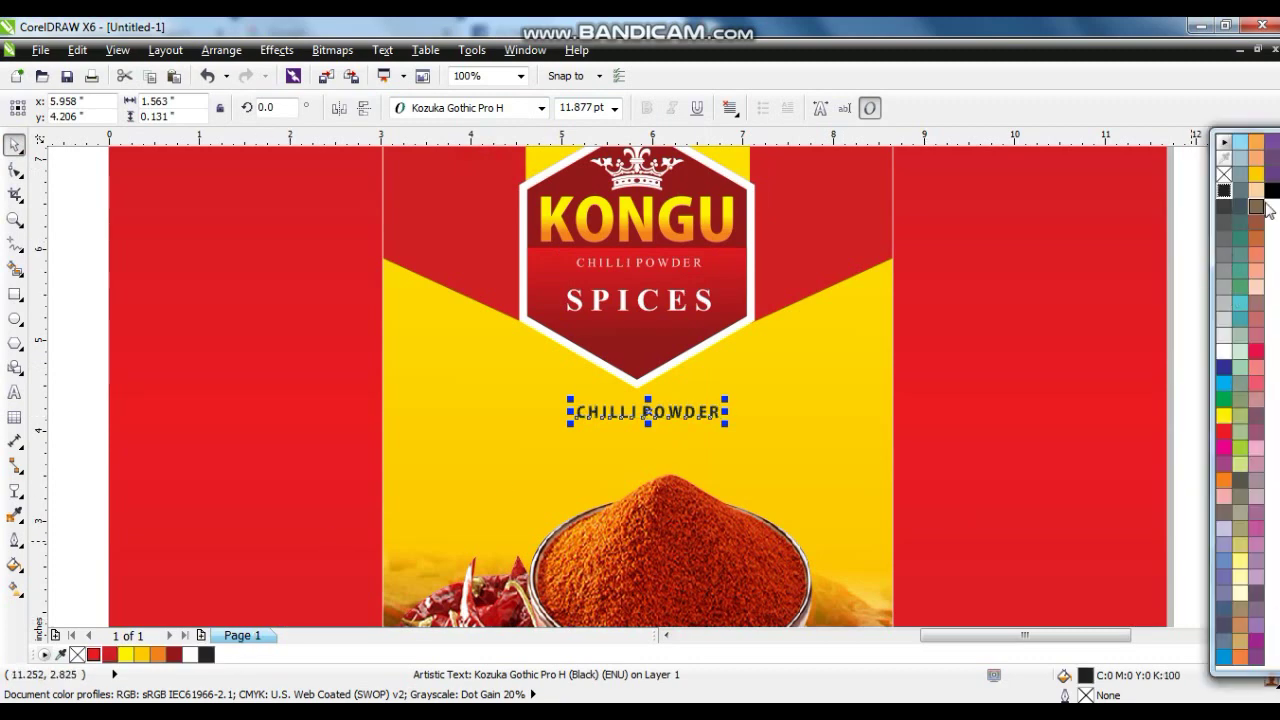
- Enlarge the black CHILLI POWDER text to about the badge's width and centre it horizontally on the front panel
{"action": "left_click_drag", "start_coordinate": [725, 424], "coordinate": [673, 423]}
{"action": "left_click", "coordinate": [786, 406], "text": "shift"}
{"action": "key", "text": "c"}
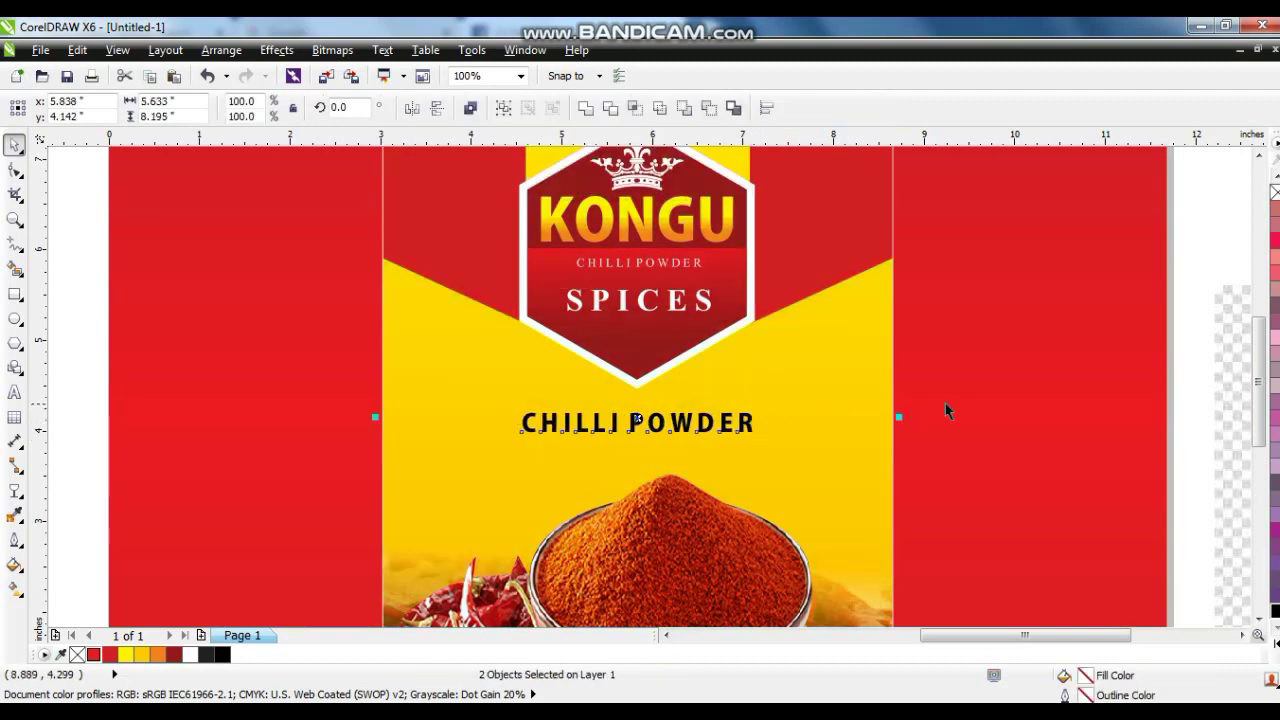
{"action": "left_click", "coordinate": [951, 399]}
{"action": "scroll", "coordinate": [951, 399], "scroll_direction": "down", "scroll_amount": 2}
{"action": "left_click", "coordinate": [915, 160]}
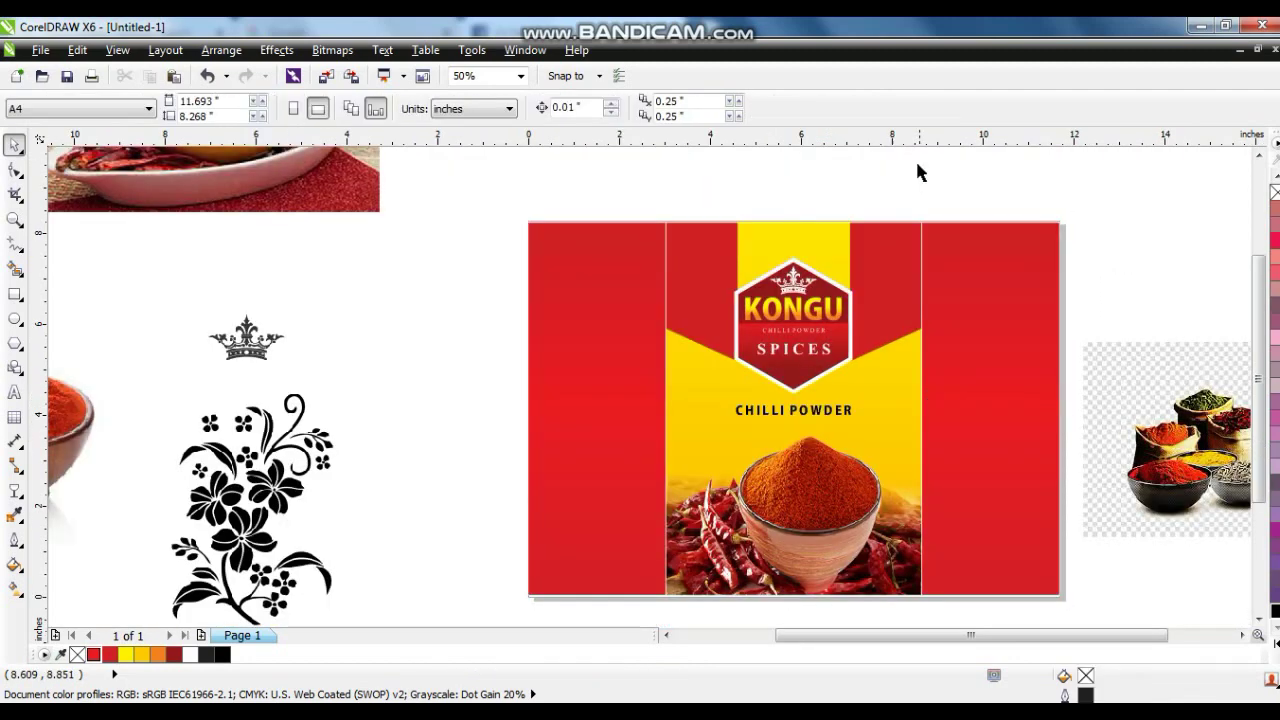
- Copy the complete badge onto the right red side panel, reduce it to about 1.88 × 2.17 in, and copy it onto the left one
{"action": "left_click_drag", "start_coordinate": [892, 181], "coordinate": [728, 410]}
{"action": "left_click_drag", "start_coordinate": [778, 355], "coordinate": [990, 309]}
{"action": "left_click_drag", "start_coordinate": [1053, 384], "coordinate": [1036, 362]}
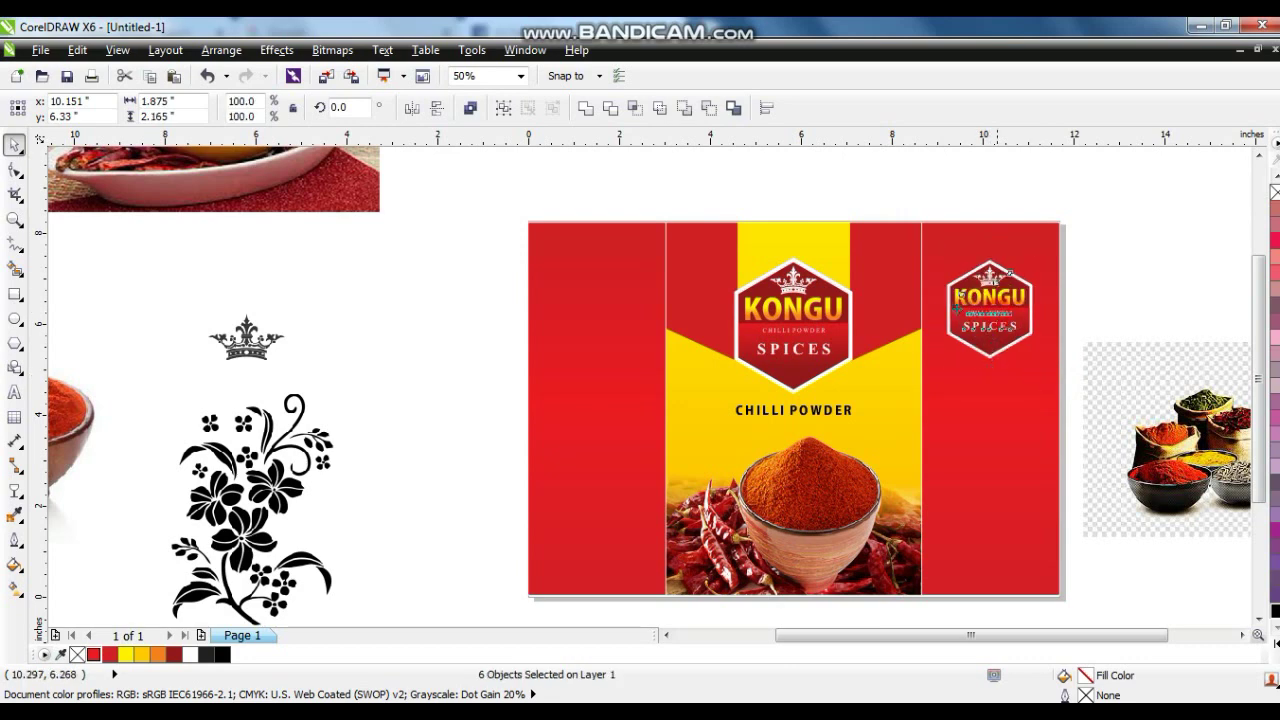
{"action": "left_click_drag", "start_coordinate": [958, 296], "coordinate": [593, 308]}
{"action": "left_click", "coordinate": [480, 413]}
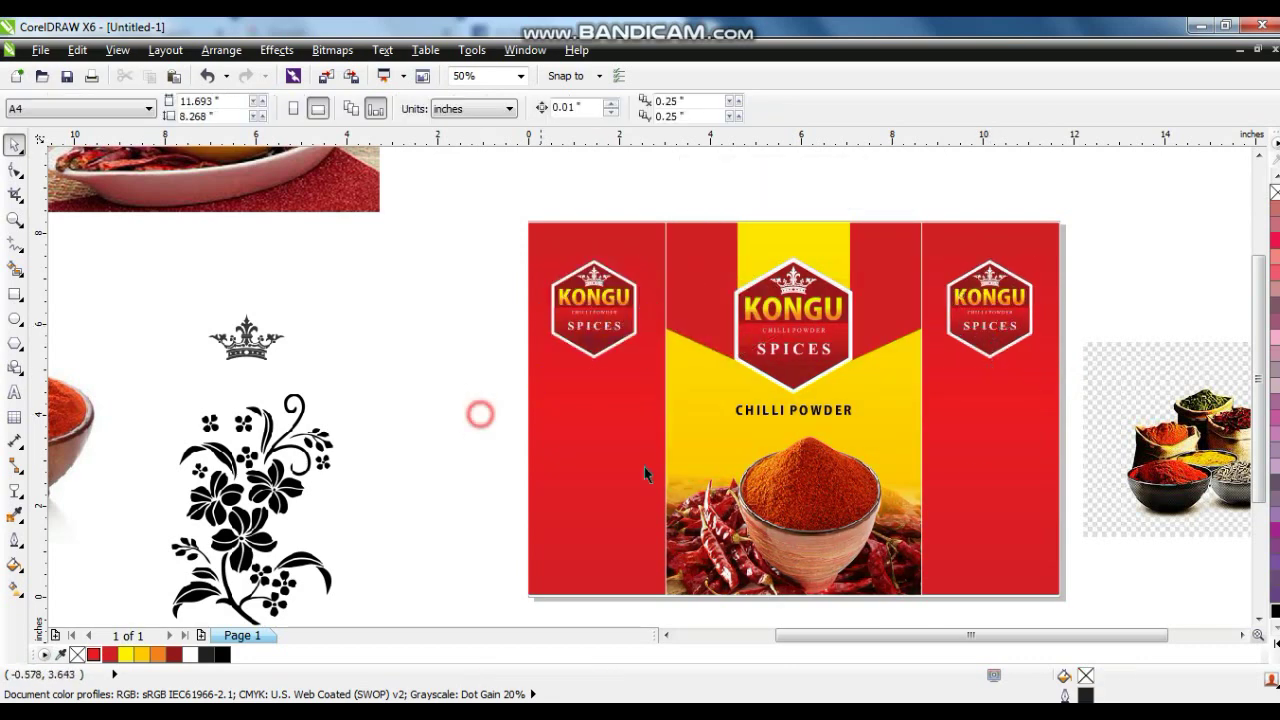
{"action": "left_click", "coordinate": [1155, 470]}
{"action": "key", "text": "shift+F2"}
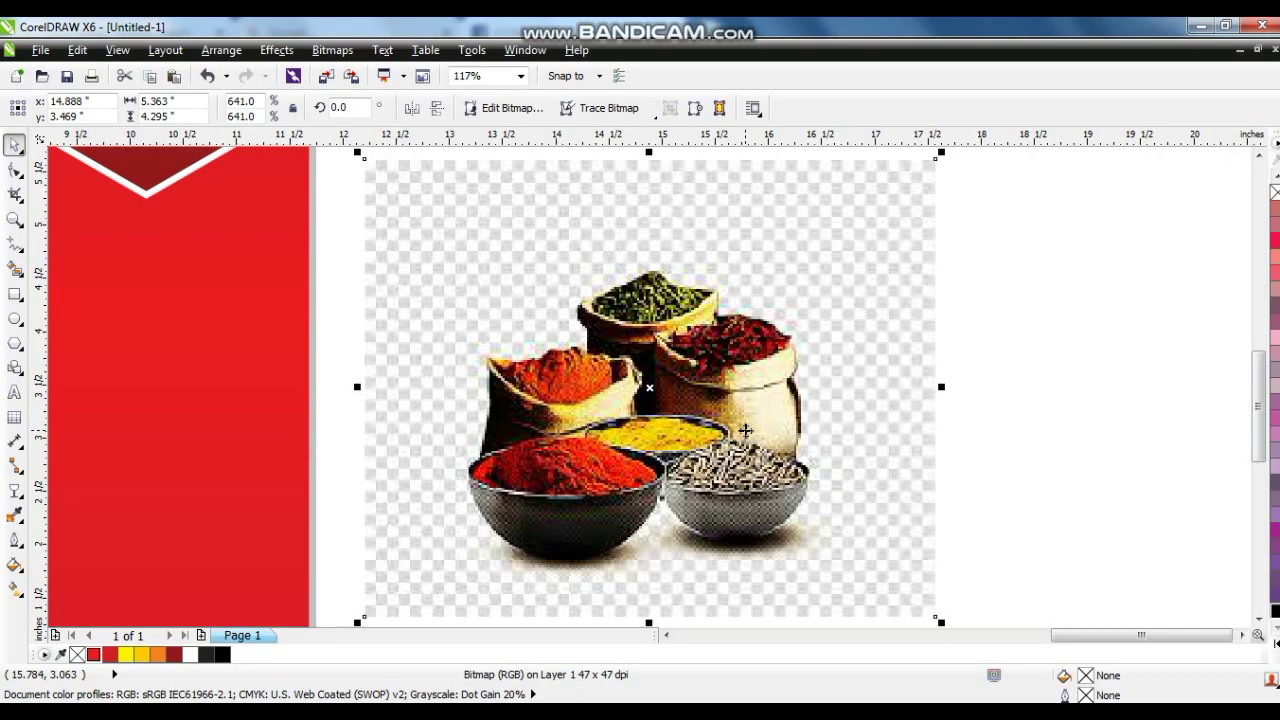
{"action": "key", "text": "F4"}
- Move the photo of the chilli powder bowl on a tray to the bottom of the right side panel and scale it down
{"action": "left_click", "coordinate": [443, 333]}
{"action": "left_click_drag", "start_coordinate": [370, 250], "coordinate": [946, 558]}
{"action": "key", "text": "shift+F2"}
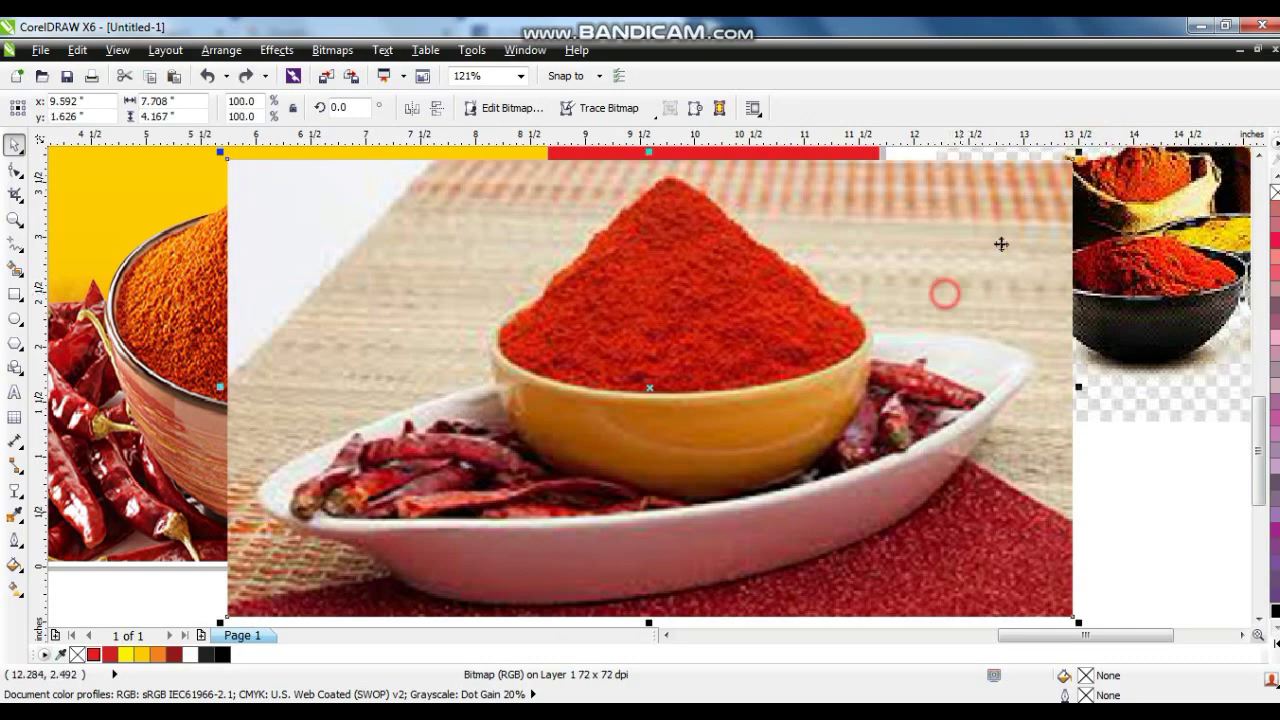
{"action": "left_click_drag", "start_coordinate": [1082, 154], "coordinate": [902, 254]}
{"action": "left_click_drag", "start_coordinate": [804, 357], "coordinate": [828, 408]}
- Fade the upper part of the tray photo with a linear transparency and reduce it to about 3.69 in wide
{"action": "left_click", "coordinate": [15, 490]}
{"action": "mouse_move", "coordinate": [564, 302]}
{"action": "left_mouse_down"}
{"action": "mouse_move", "coordinate": [584, 466]}
{"action": "mouse_move", "coordinate": [577, 310]}
{"action": "mouse_move", "coordinate": [582, 320]}
{"action": "left_mouse_up"}
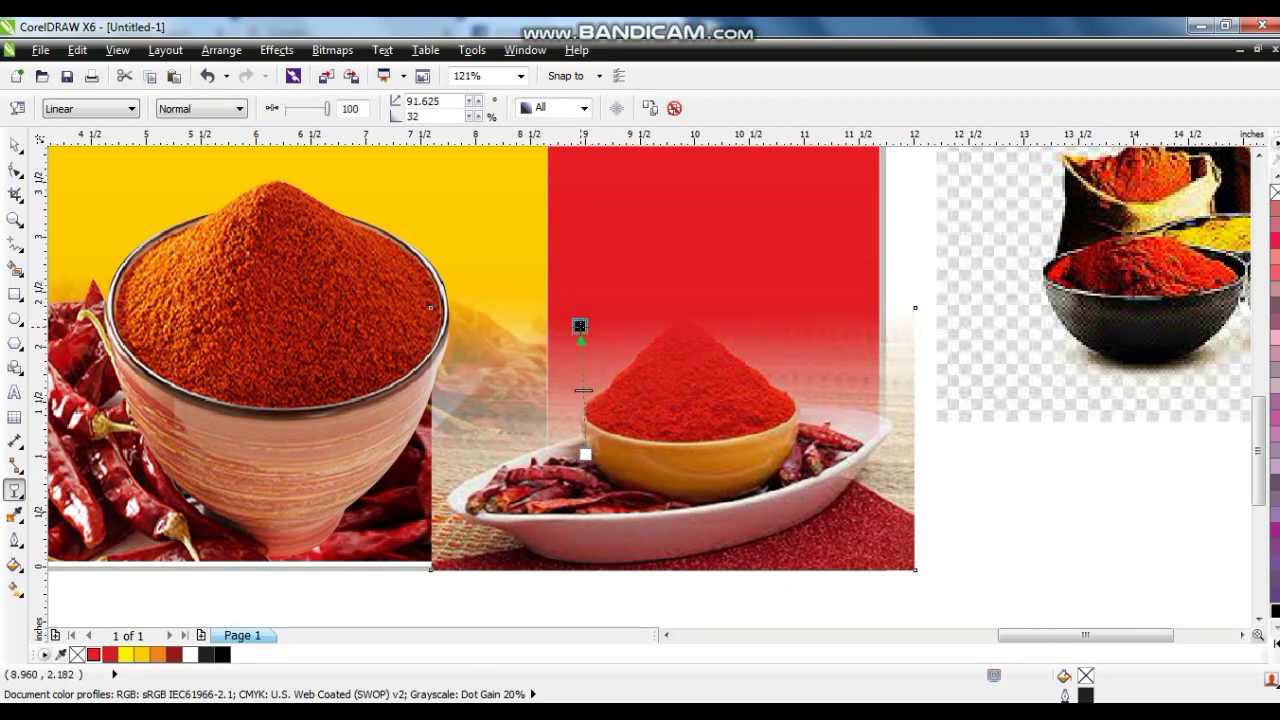
{"action": "left_click", "coordinate": [12, 146]}
{"action": "left_click_drag", "start_coordinate": [921, 575], "coordinate": [840, 545]}
- PowerClip the faded tray photo inside the red background rectangle
{"action": "key", "text": "alt+c"}
{"action": "key", "text": "w"}
{"action": "key", "text": "p"}
{"action": "left_click", "coordinate": [864, 265]}
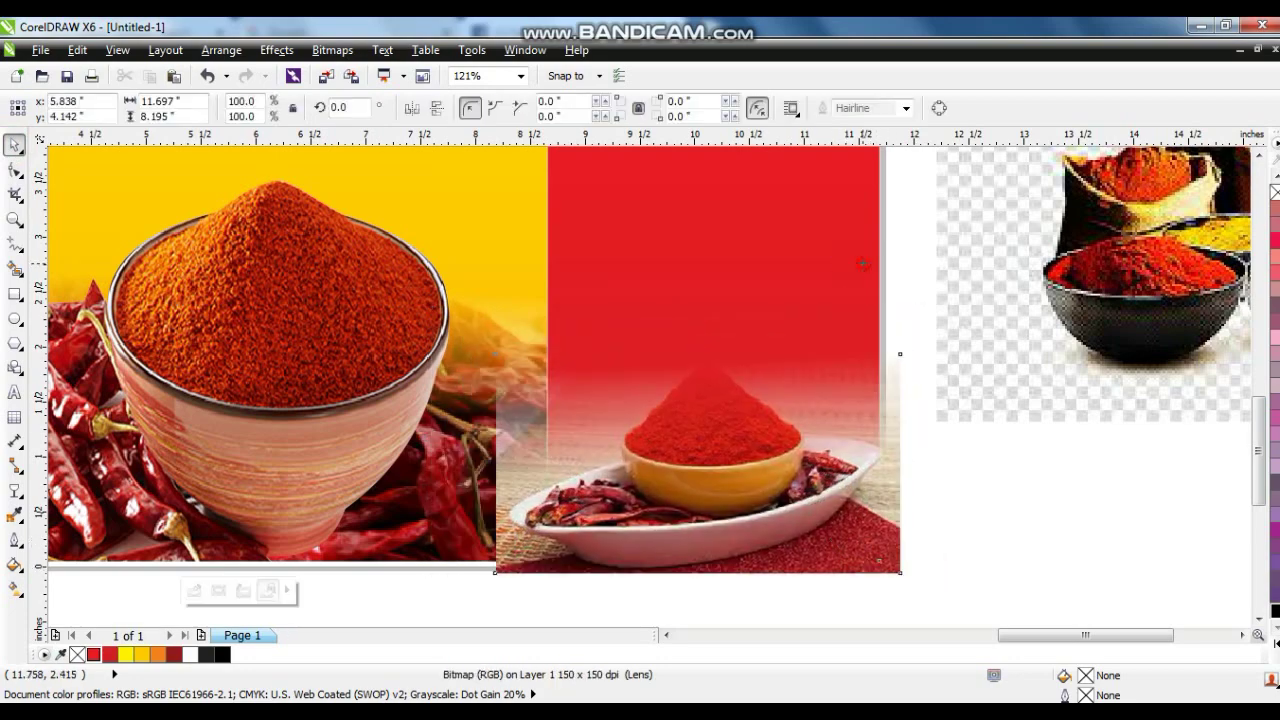
{"action": "left_click", "coordinate": [978, 472]}
{"action": "key", "text": "shift+F4"}
{"action": "key", "text": "F4"}
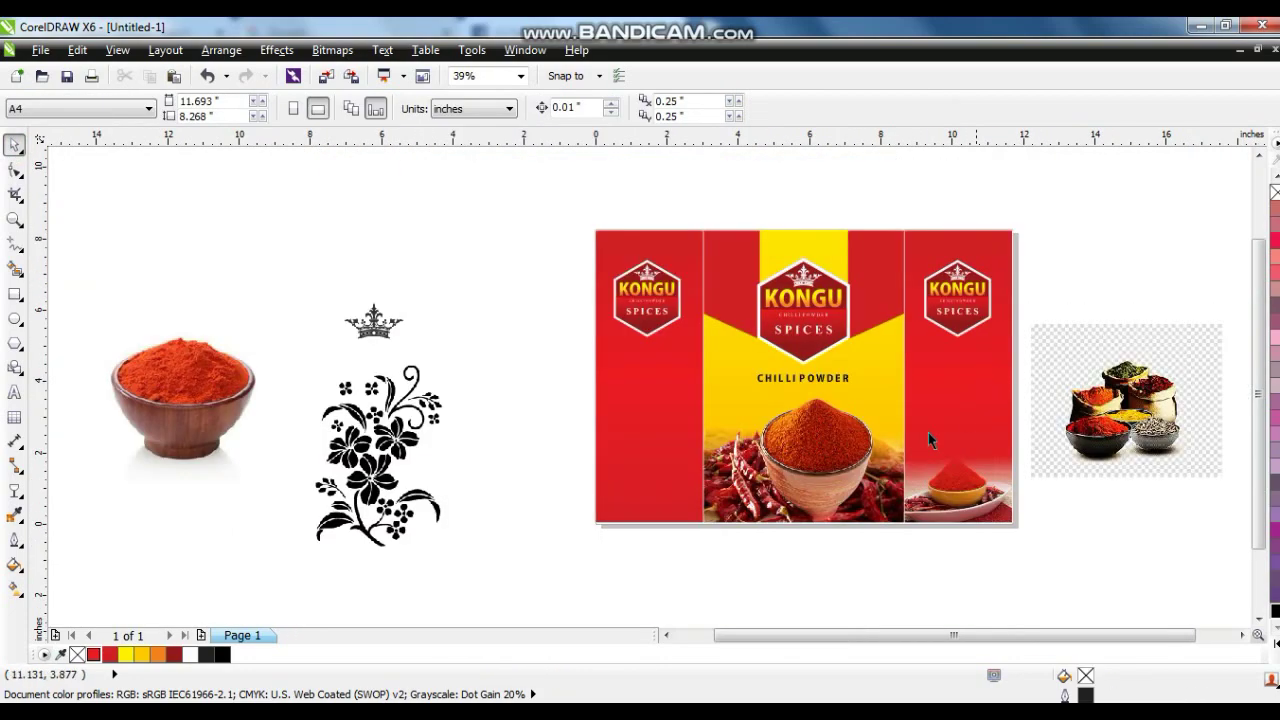
- Edit the red background's PowerClip contents and copy the tray photo to the bottom of the left side panel
{"action": "left_click", "coordinate": [193, 402]}
{"action": "left_click", "coordinate": [975, 511]}
{"action": "left_click", "coordinate": [980, 507], "text": "ctrl"}
{"action": "left_click_drag", "start_coordinate": [996, 502], "coordinate": [684, 537]}
{"action": "right_click", "coordinate": [668, 532]}
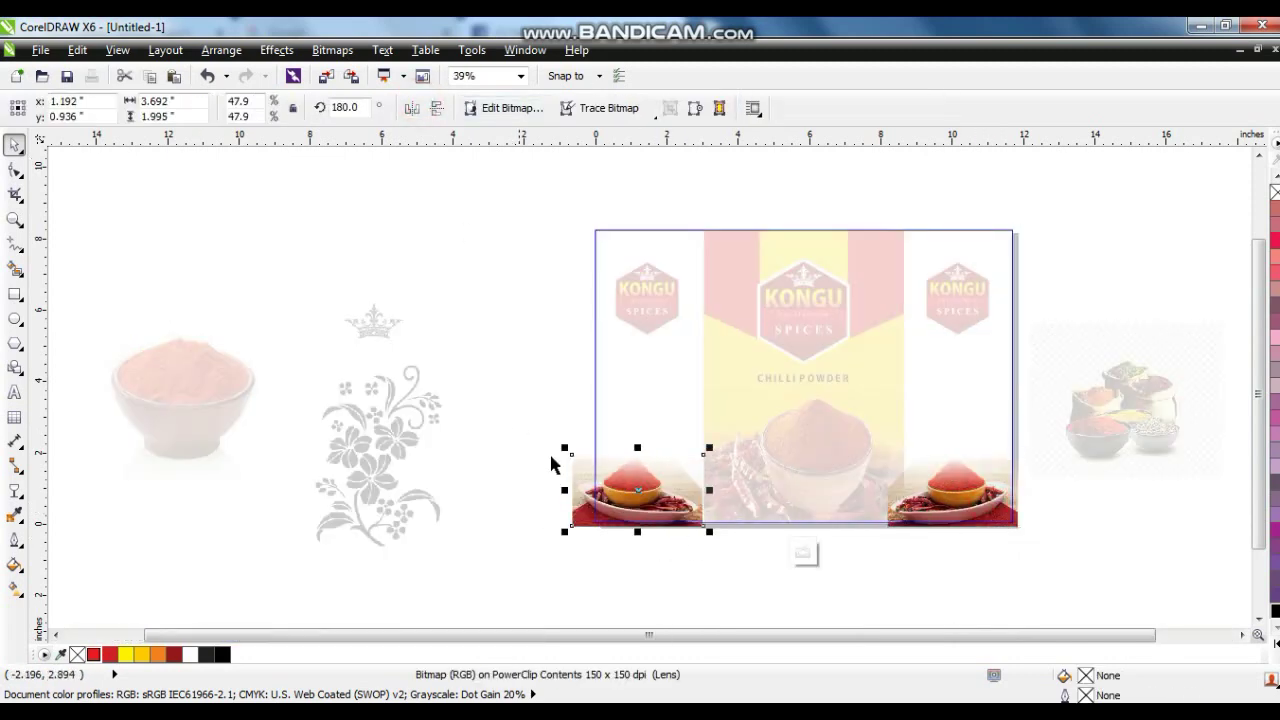
{"action": "left_click", "coordinate": [805, 552]}
- Reopen the background's PowerClip, shift the left panel's tray photo slightly toward the front panel and finish editing
{"action": "left_click", "coordinate": [672, 503], "text": "ctrl"}
{"action": "left_click_drag", "start_coordinate": [660, 497], "coordinate": [665, 497]}
{"action": "left_click", "coordinate": [715, 560], "text": "ctrl"}
{"action": "left_click", "coordinate": [714, 557]}
{"action": "left_click_drag", "start_coordinate": [524, 186], "coordinate": [1212, 574]}
{"action": "key", "text": "shift+F2"}
{"action": "left_click", "coordinate": [1211, 574]}
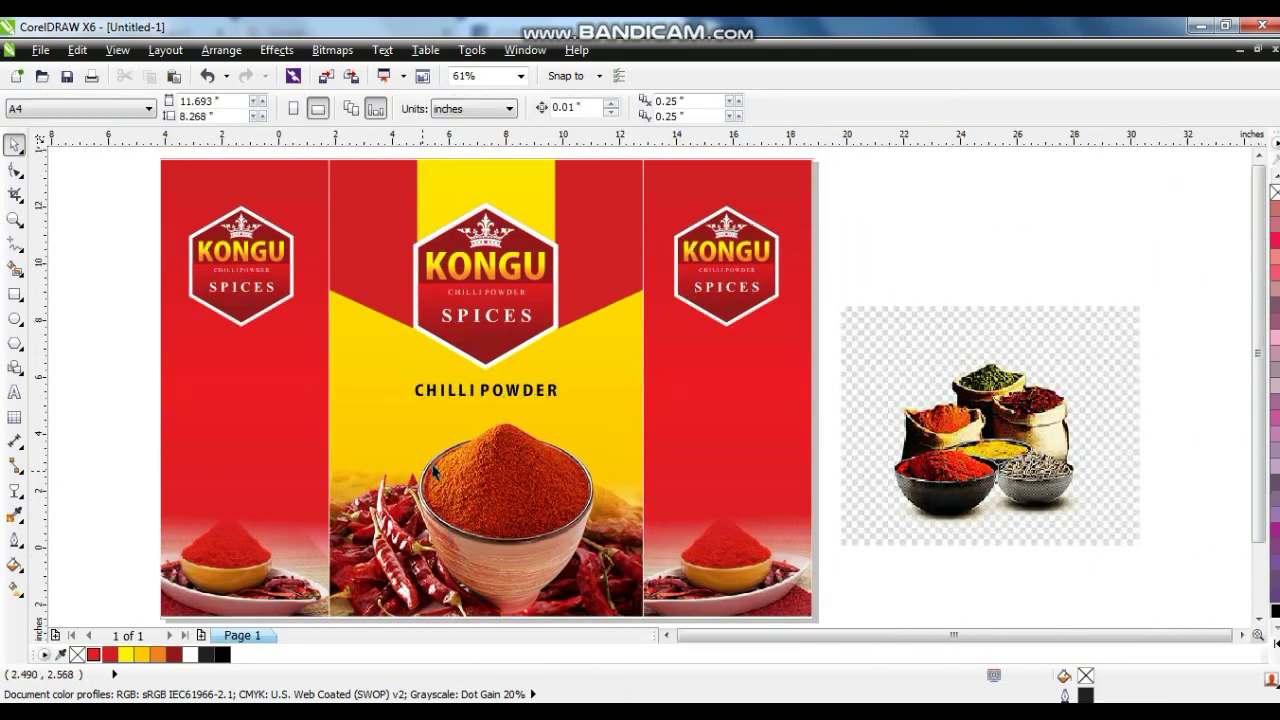
- Move the black floral bitmap to empty space beyond the page and outline-trace it as a High Quality Image
{"action": "scroll", "coordinate": [400, 470], "scroll_direction": "down", "scroll_amount": 2}
{"action": "left_click_drag", "start_coordinate": [100, 490], "coordinate": [1008, 307]}
{"action": "key", "text": "shift+F2"}
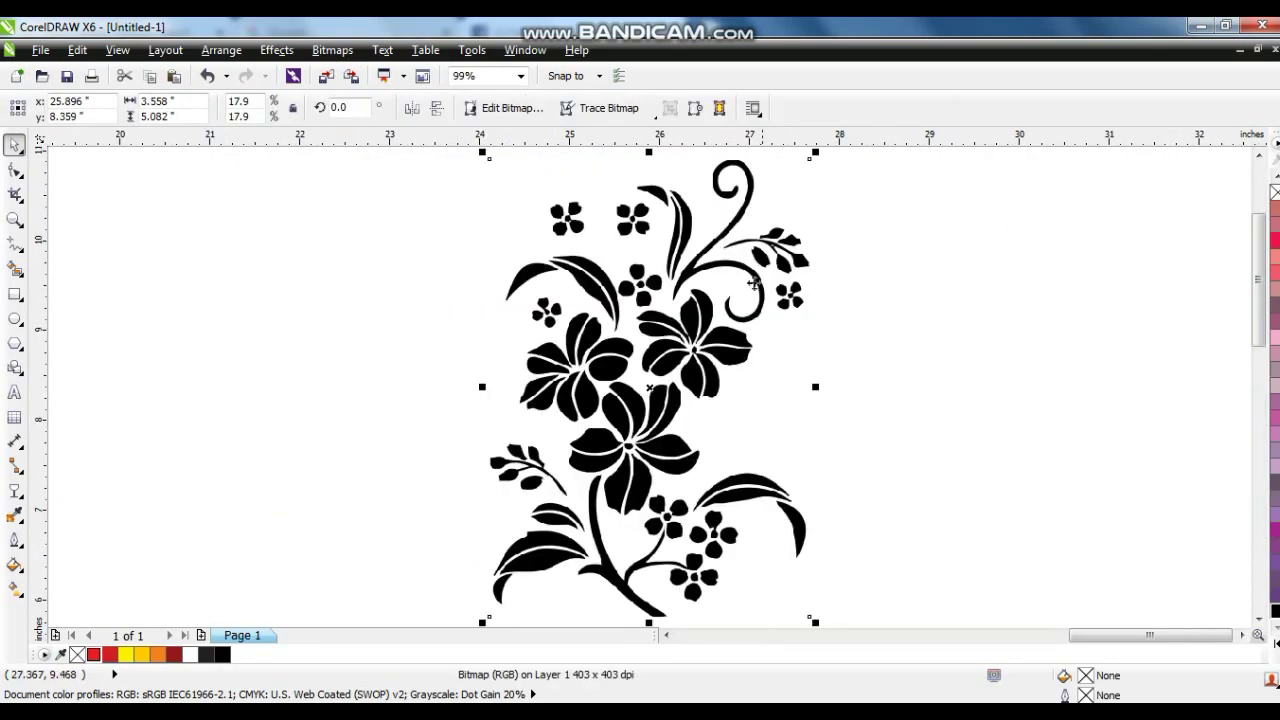
{"action": "right_click", "coordinate": [752, 284]}
{"action": "mouse_move", "coordinate": [870, 122]}
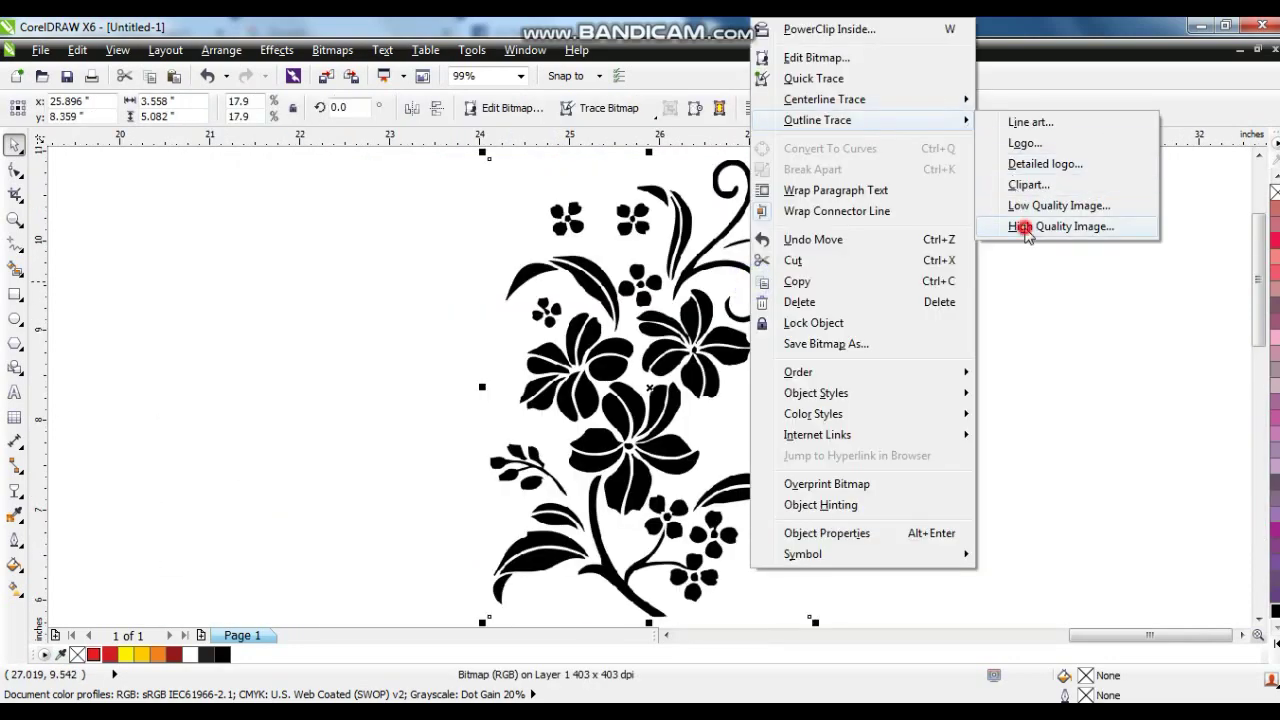
{"action": "left_click", "coordinate": [1026, 228]}
{"action": "left_click", "coordinate": [614, 412]}
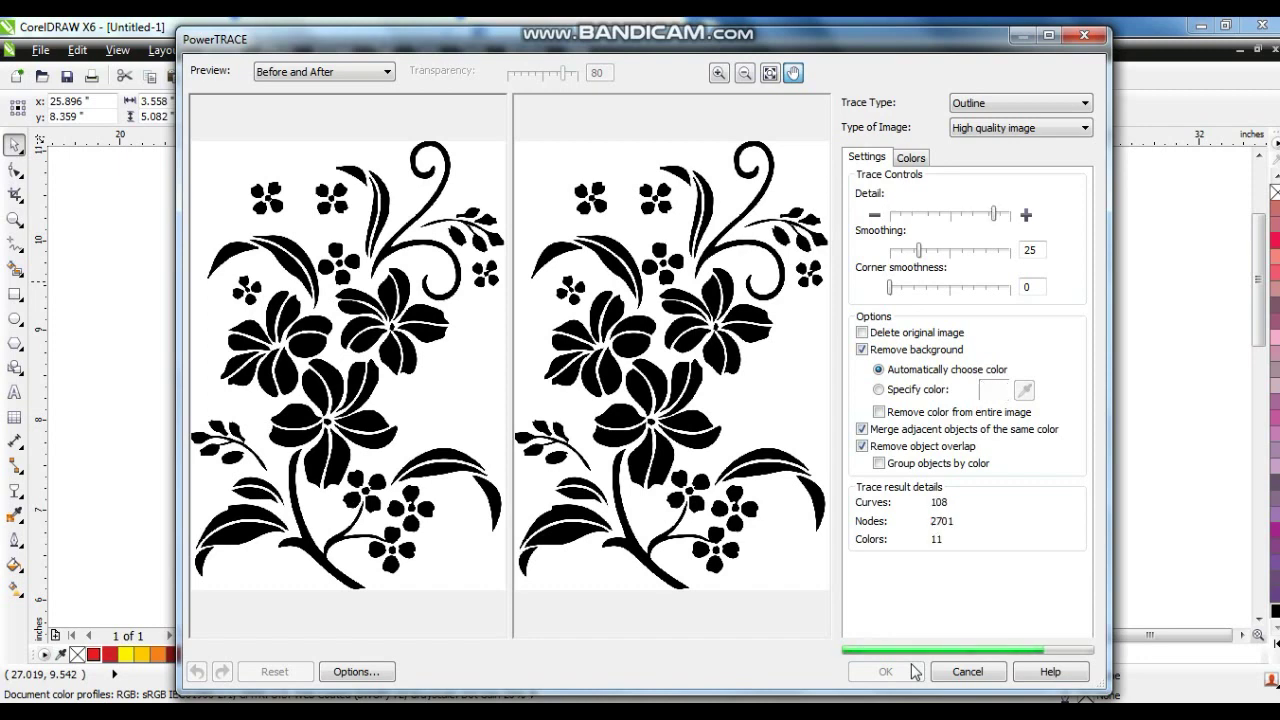
{"action": "left_click", "coordinate": [905, 671]}
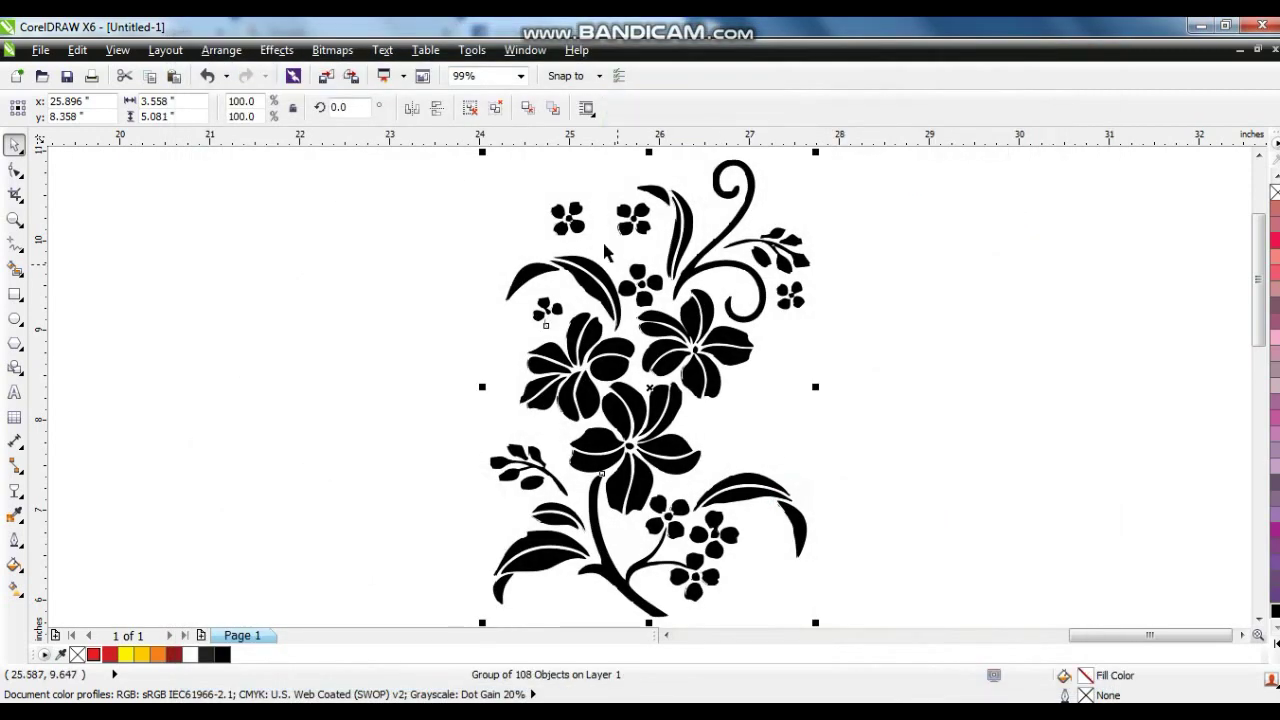
- Move the traced floral group aside and delete the original floral bitmap
{"action": "left_click_drag", "start_coordinate": [716, 361], "coordinate": [1010, 351]}
{"action": "left_click", "coordinate": [666, 366]}
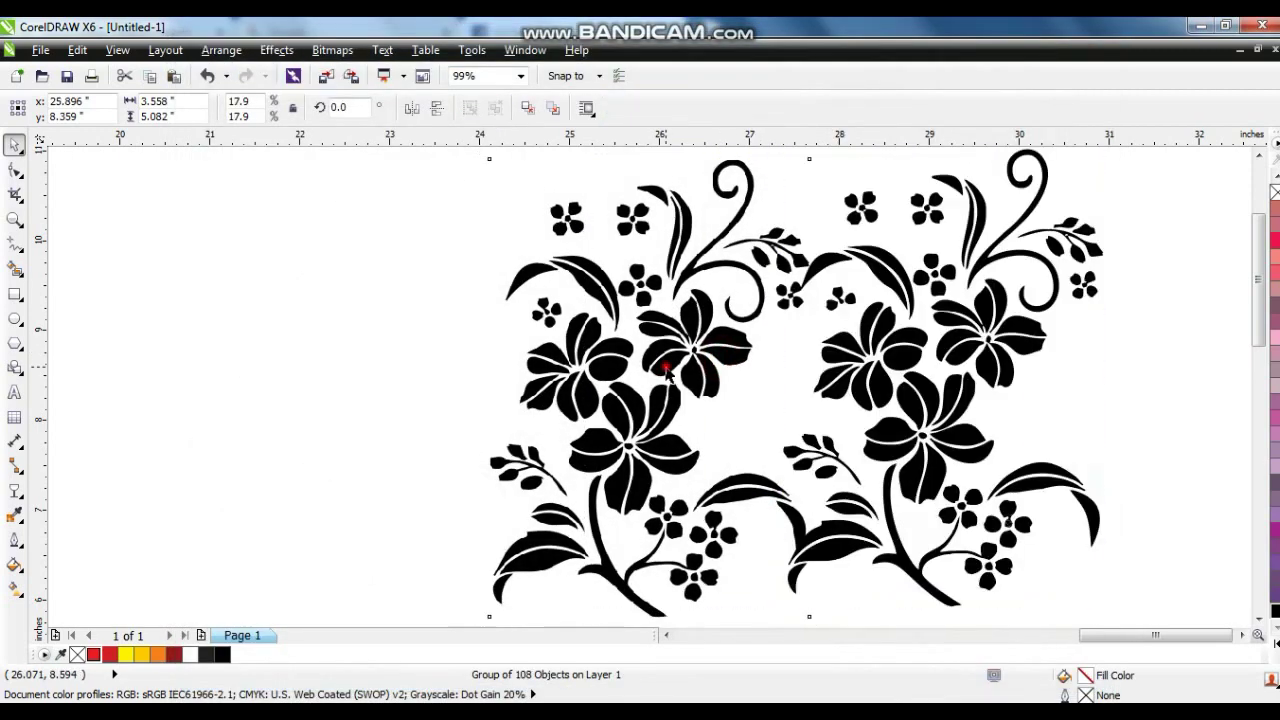
{"action": "key", "text": "Delete"}
- Bring the traced floral group onto the left red side panel and scale it down to fit within the panel
{"action": "left_click", "coordinate": [869, 381]}
{"action": "key", "text": "F4"}
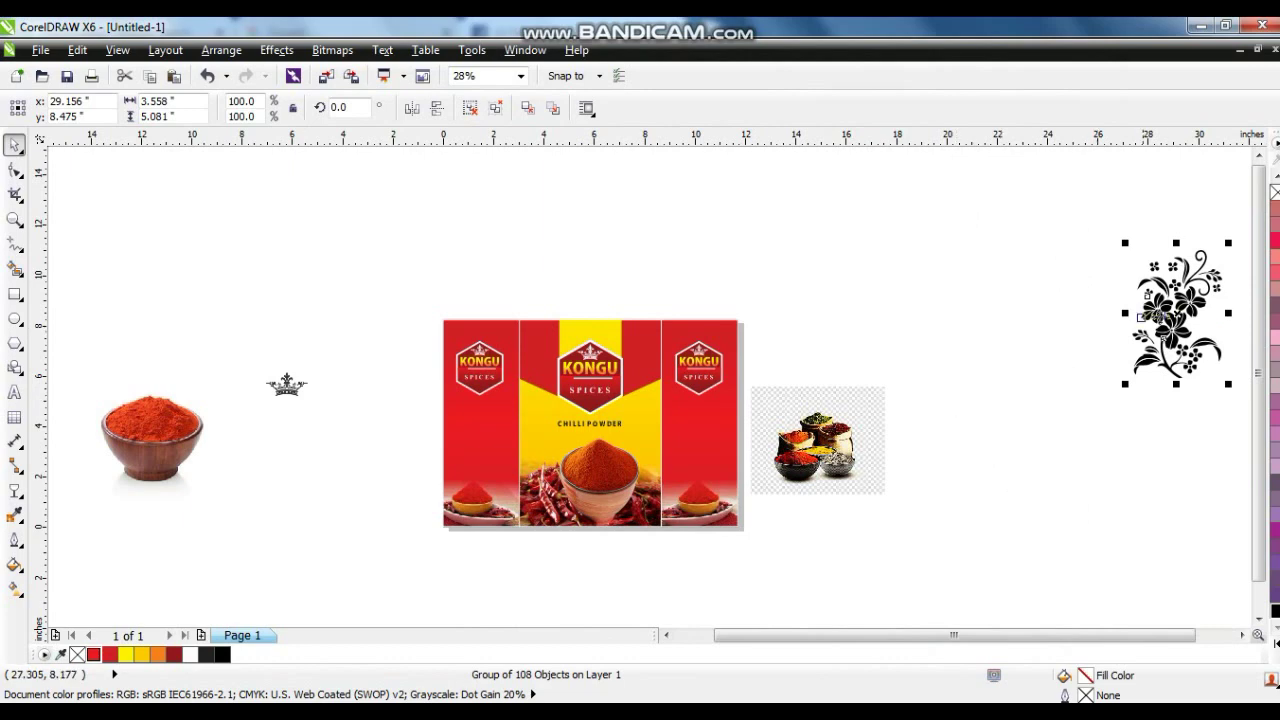
{"action": "left_click_drag", "start_coordinate": [1168, 314], "coordinate": [530, 434]}
{"action": "key", "text": "shift+F2"}
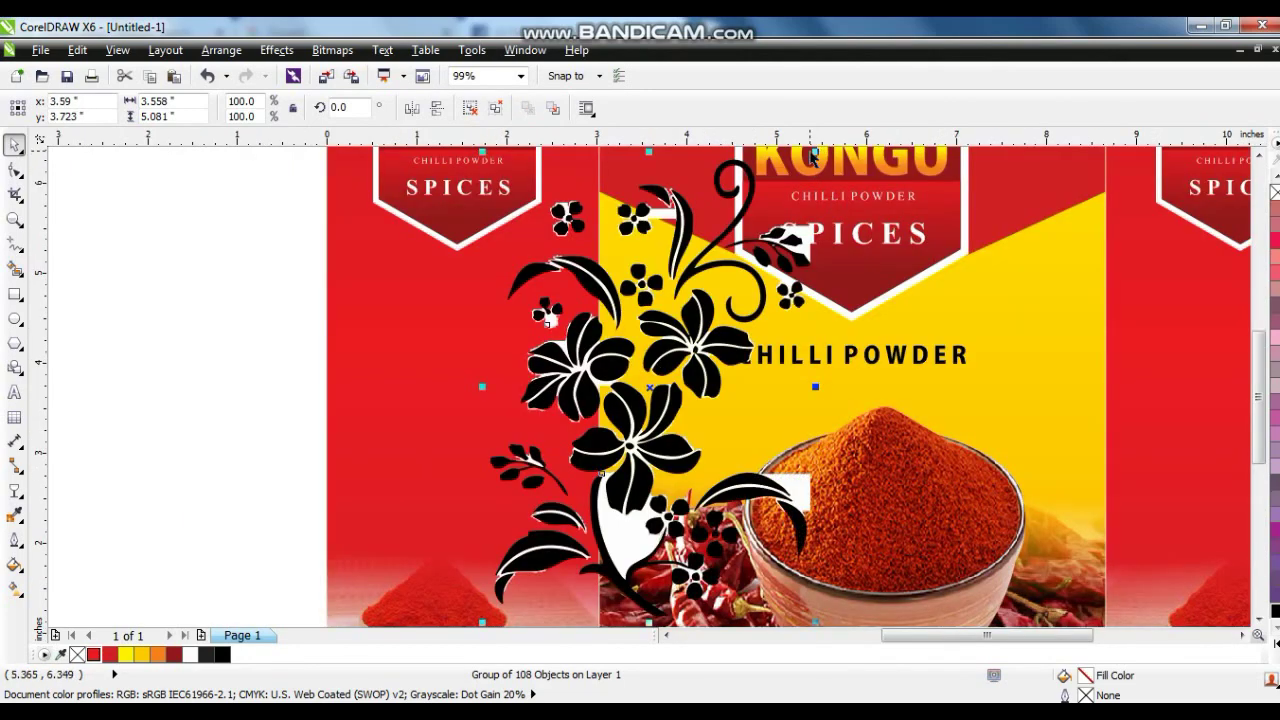
{"action": "left_click_drag", "start_coordinate": [817, 154], "coordinate": [727, 280]}
{"action": "left_click_drag", "start_coordinate": [606, 388], "coordinate": [420, 396]}
- Ungroup the traced floral artwork and delete the white patch beside the upper leaf
{"action": "key", "text": "shift+F2"}
{"action": "left_click", "coordinate": [471, 108]}
{"action": "key", "text": "Escape"}
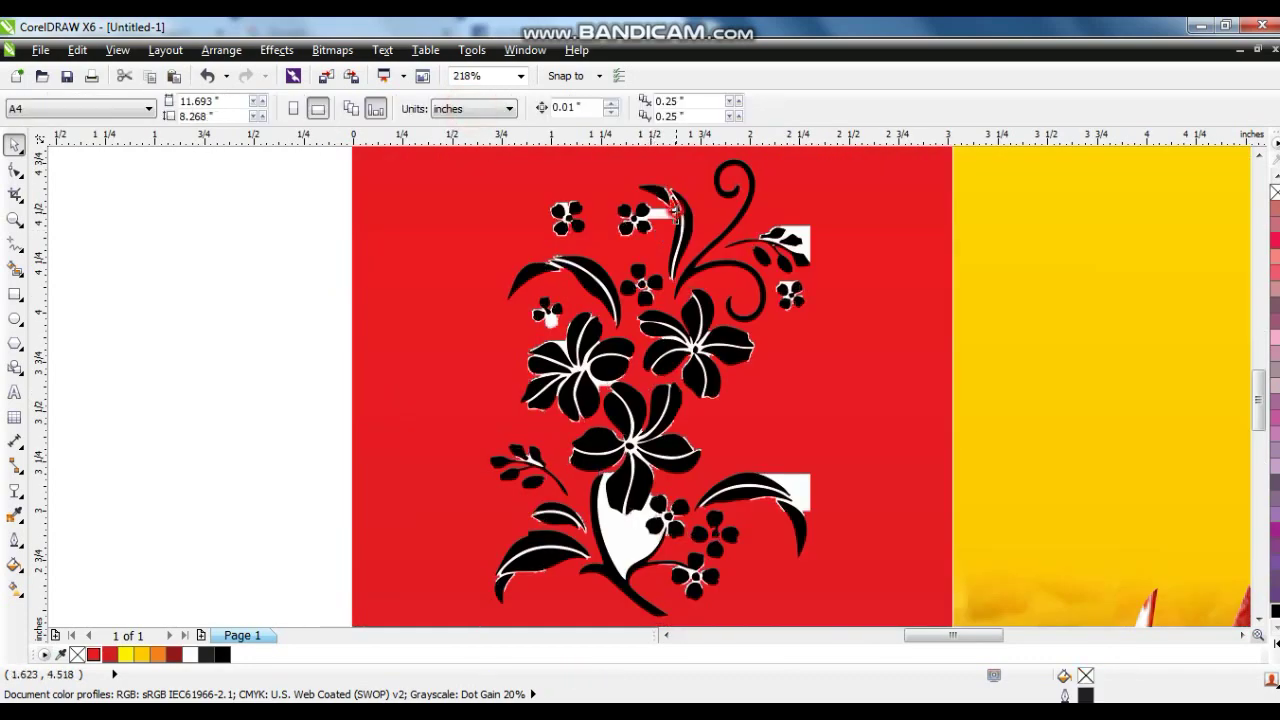
{"action": "left_click", "coordinate": [673, 221]}
{"action": "key", "text": "Delete"}
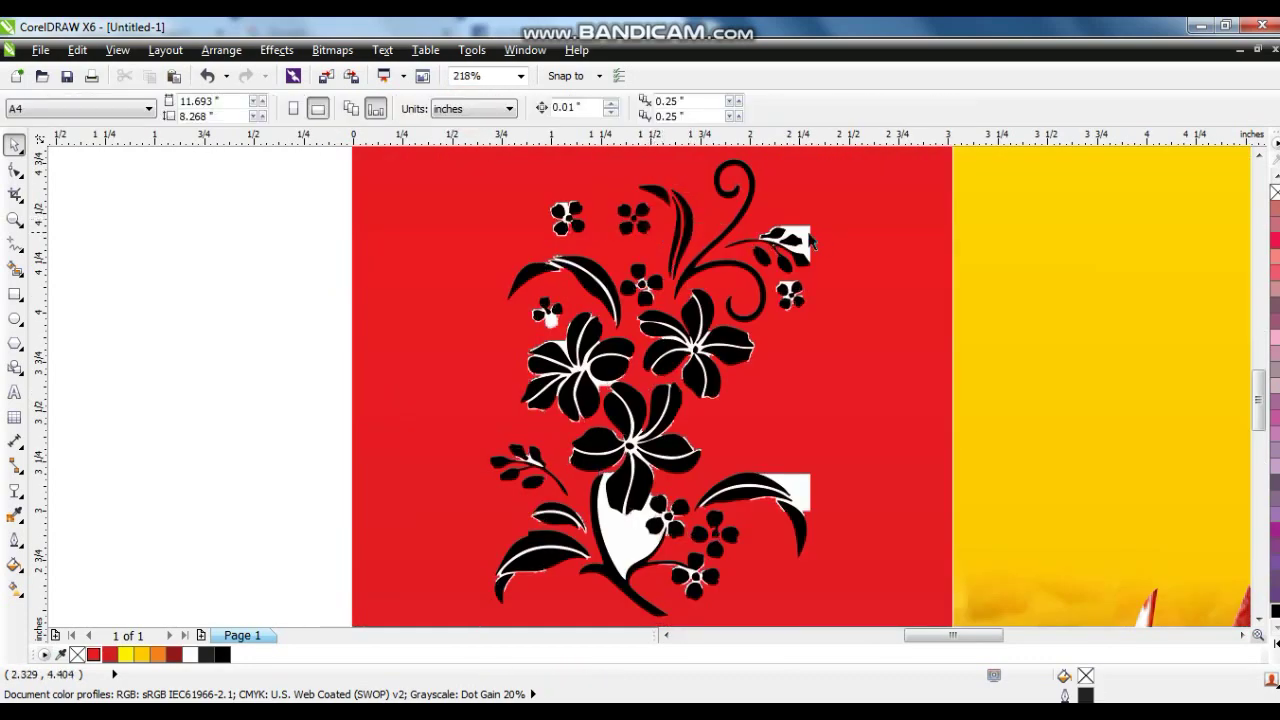
- Delete the white background pieces around the berry sprig and the small blossoms in the upper floral artwork
{"action": "left_click", "coordinate": [805, 255]}
{"action": "key", "text": "Delete"}
{"action": "left_click", "coordinate": [796, 294]}
{"action": "key", "text": "Delete"}
{"action": "left_click", "coordinate": [552, 320]}
{"action": "key", "text": "Delete"}
{"action": "left_click", "coordinate": [570, 212]}
{"action": "key", "text": "Delete"}
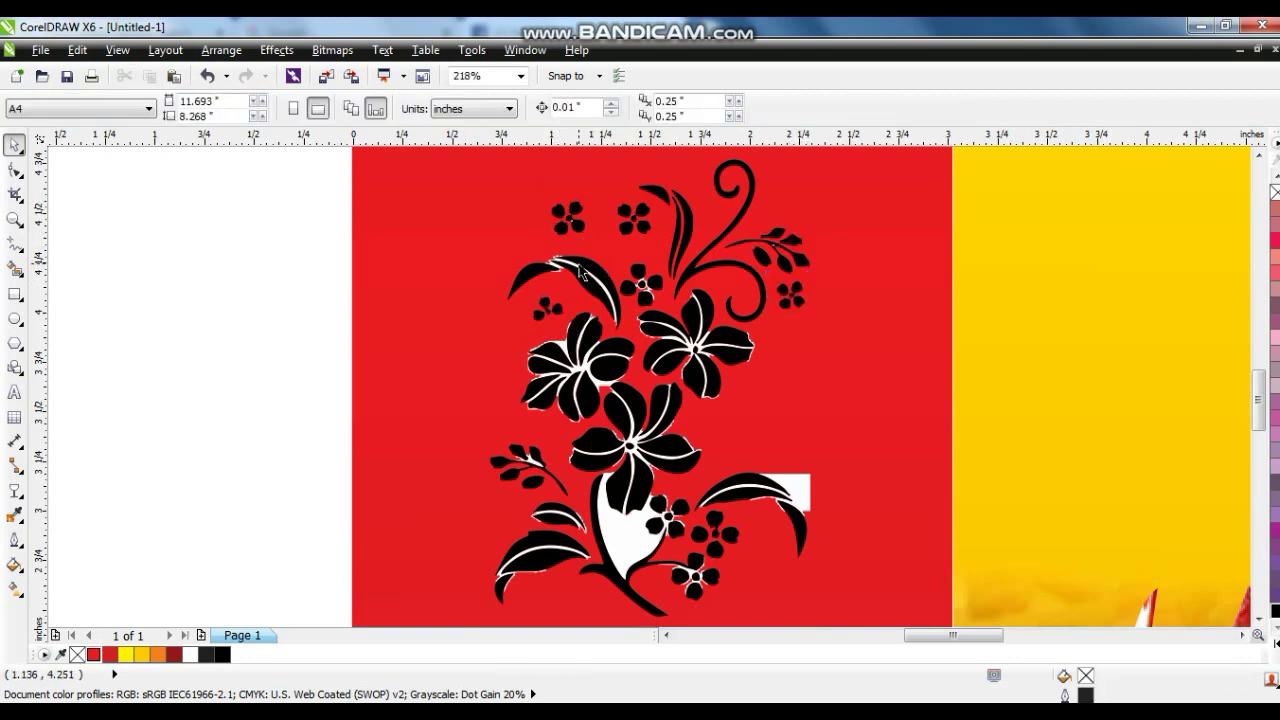
- Delete the white pieces behind the upper curved leaf, the lower curved leaf and the upper large flower
{"action": "left_click", "coordinate": [577, 276]}
{"action": "key", "text": "Delete"}
{"action": "left_click", "coordinate": [796, 490]}
{"action": "key", "text": "Delete"}
{"action": "left_click", "coordinate": [701, 341]}
{"action": "key", "text": "Delete"}
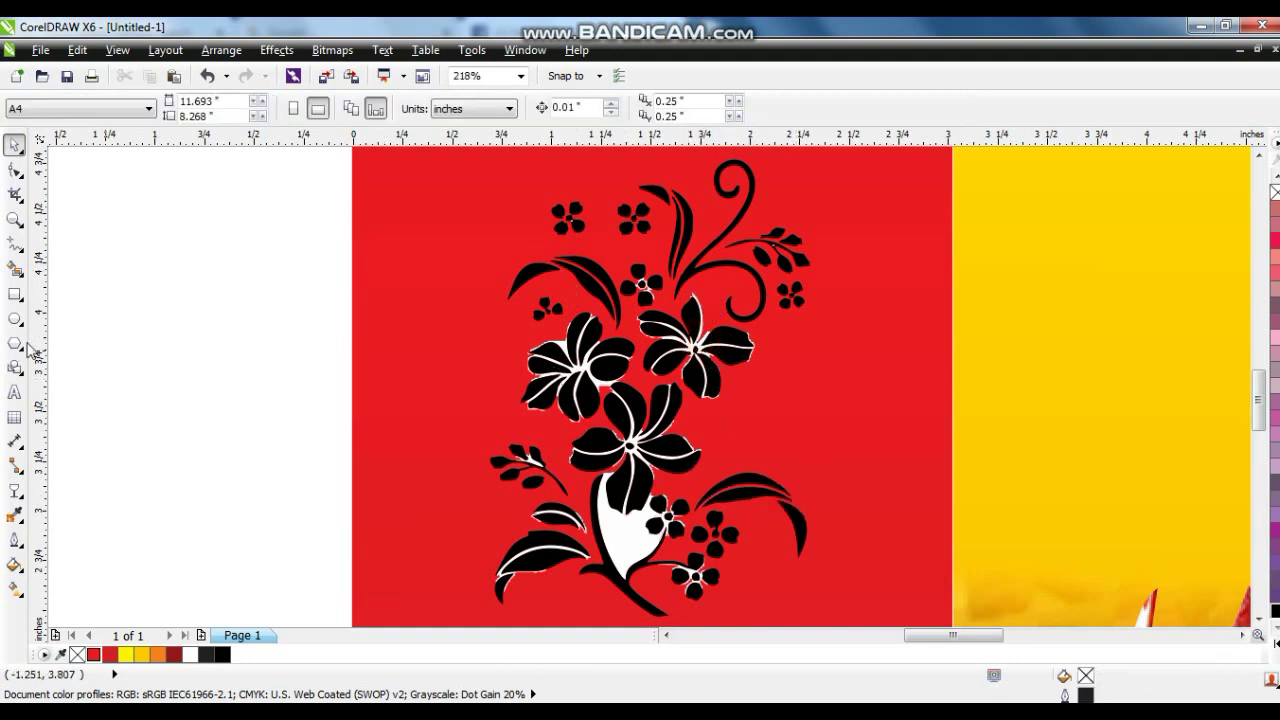
- Undo the last deletion and remove the white pieces between the main stems and behind the left large flower
{"action": "key", "text": "ctrl+z"}
{"action": "left_click", "coordinate": [615, 538]}
{"action": "key", "text": "Delete"}
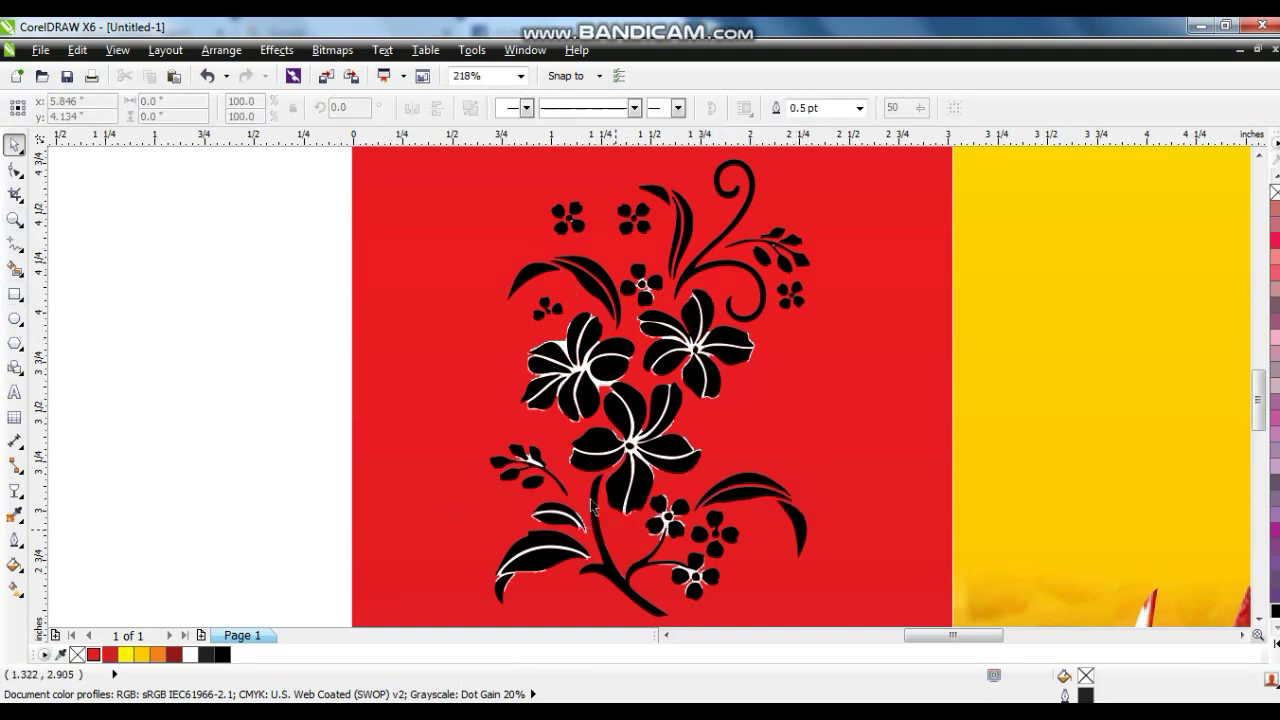
{"action": "key", "text": "z"}
{"action": "left_click_drag", "start_coordinate": [839, 578], "coordinate": [909, 613]}
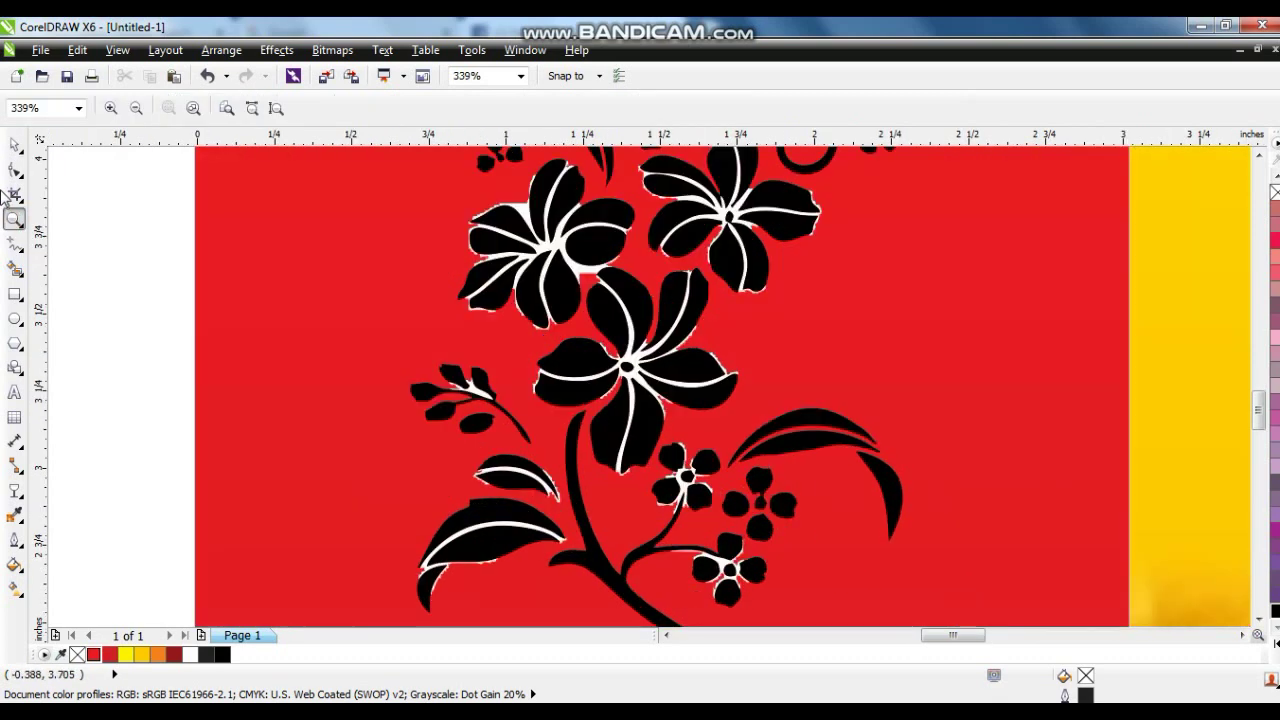
{"action": "left_click", "coordinate": [17, 143]}
{"action": "left_click", "coordinate": [521, 213]}
{"action": "key", "text": "Delete"}
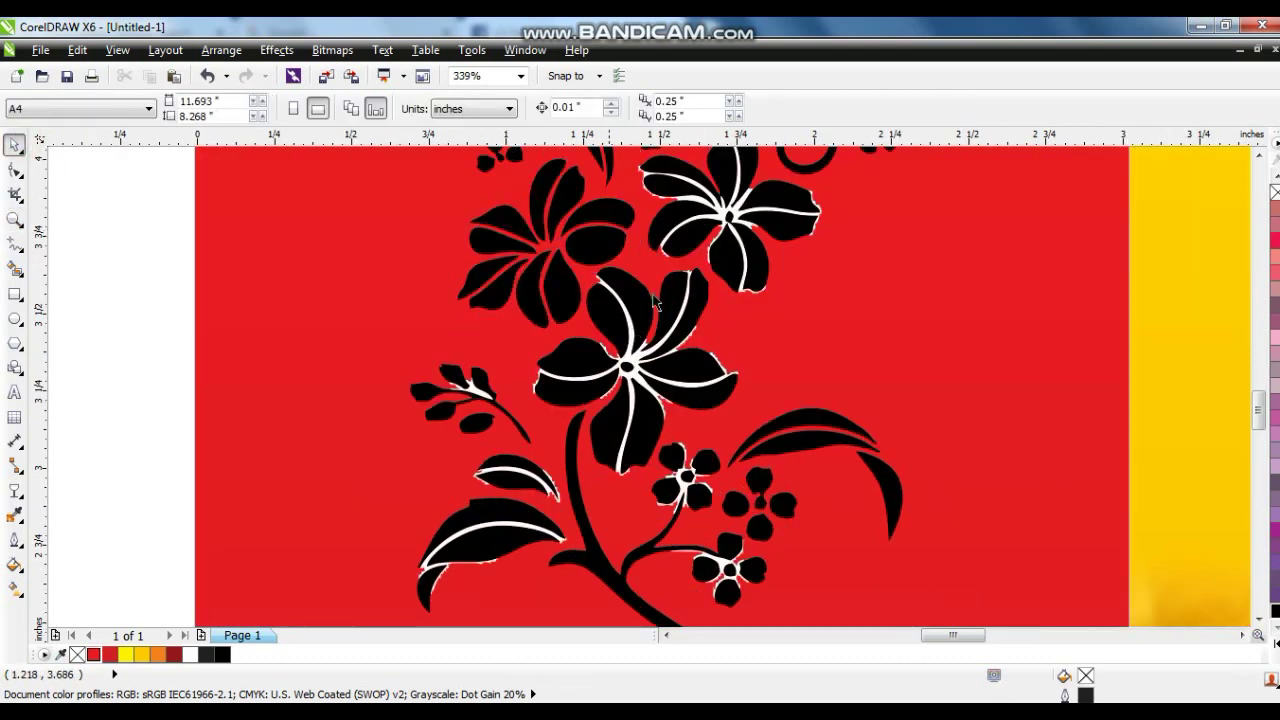
- Delete the white background pieces behind the upper-right large flower and the central large flower
{"action": "left_click", "coordinate": [762, 221]}
{"action": "key", "text": "Delete"}
{"action": "key", "text": "ctrl+z"}
{"action": "left_click", "coordinate": [822, 215]}
{"action": "left_click", "coordinate": [821, 224]}
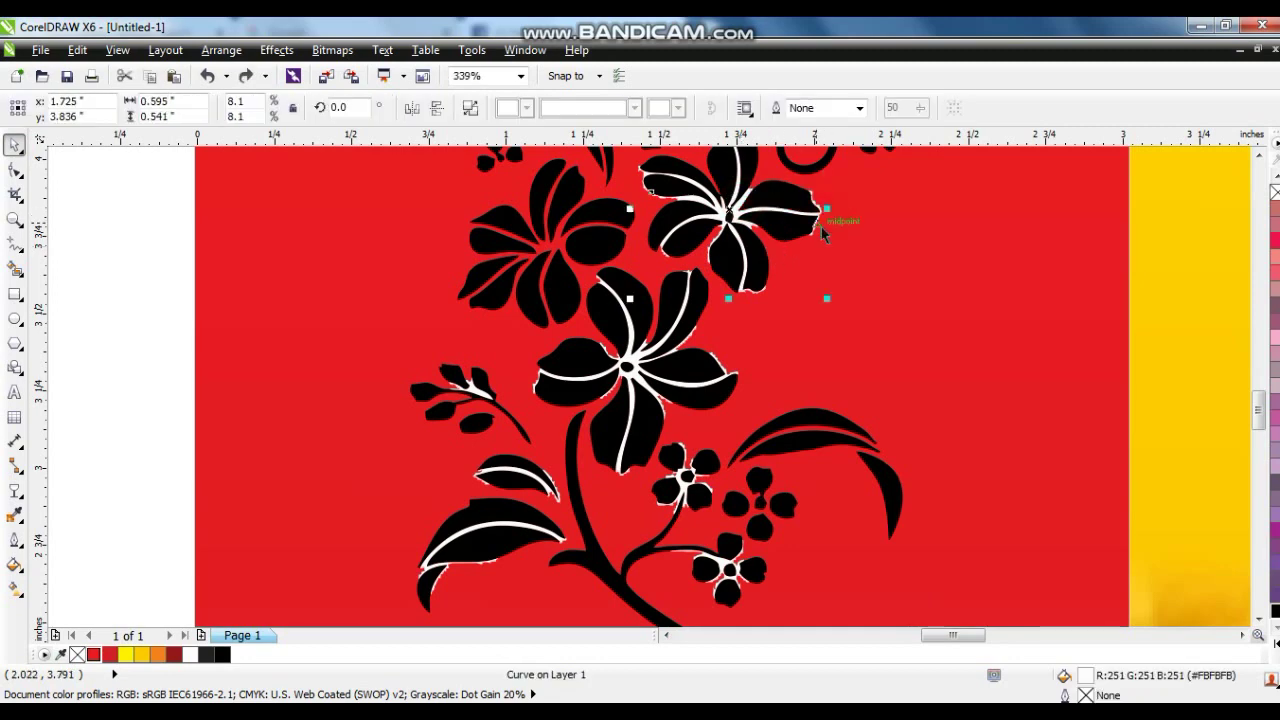
{"action": "key", "text": "Delete"}
{"action": "left_click", "coordinate": [640, 385]}
{"action": "key", "text": "Delete"}
- Delete the white pieces behind the two lower small blossoms, the lower-left leaves and the lower berry sprig
{"action": "left_click", "coordinate": [689, 498]}
{"action": "key", "text": "Delete"}
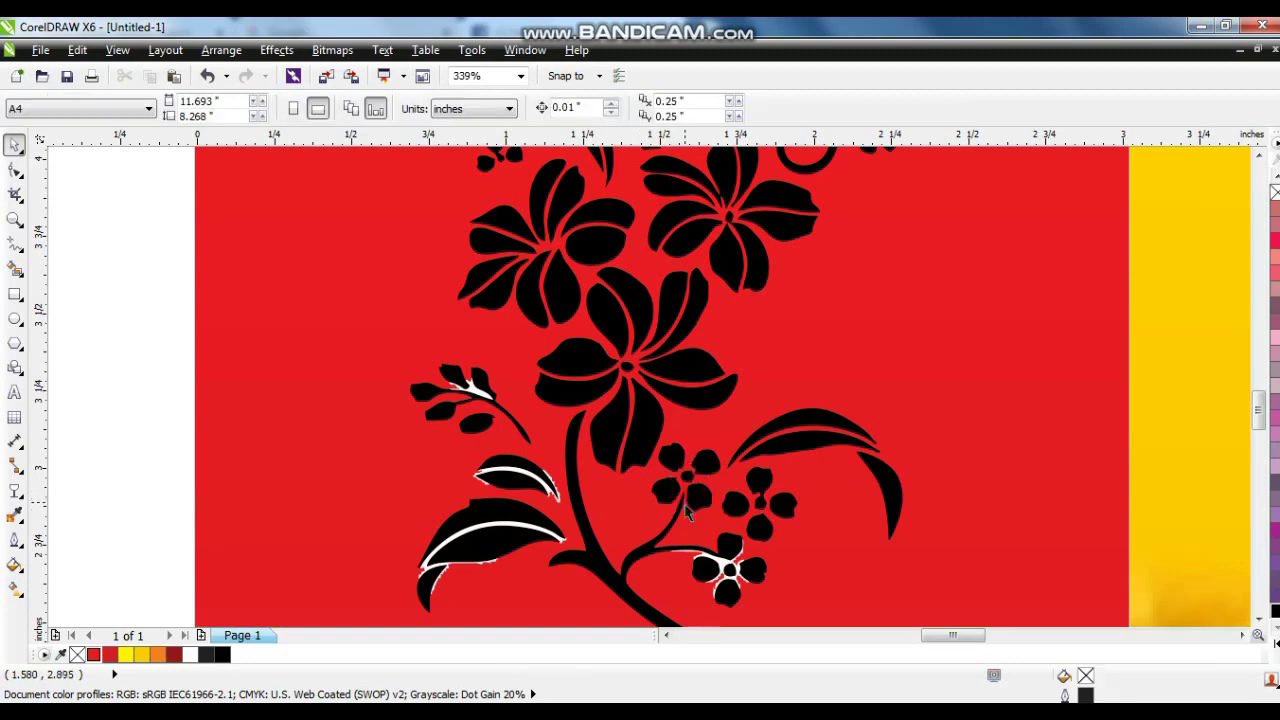
{"action": "key", "text": "Delete"}
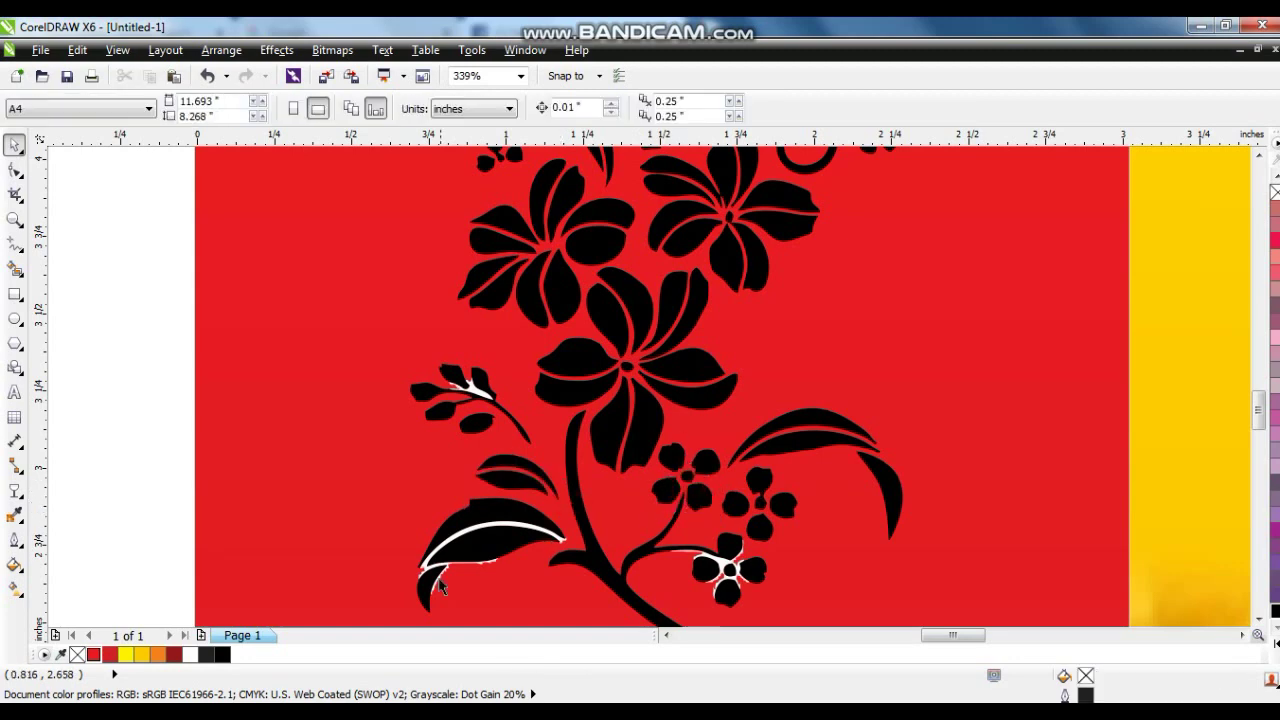
{"action": "left_click", "coordinate": [421, 568]}
{"action": "key", "text": "Delete"}
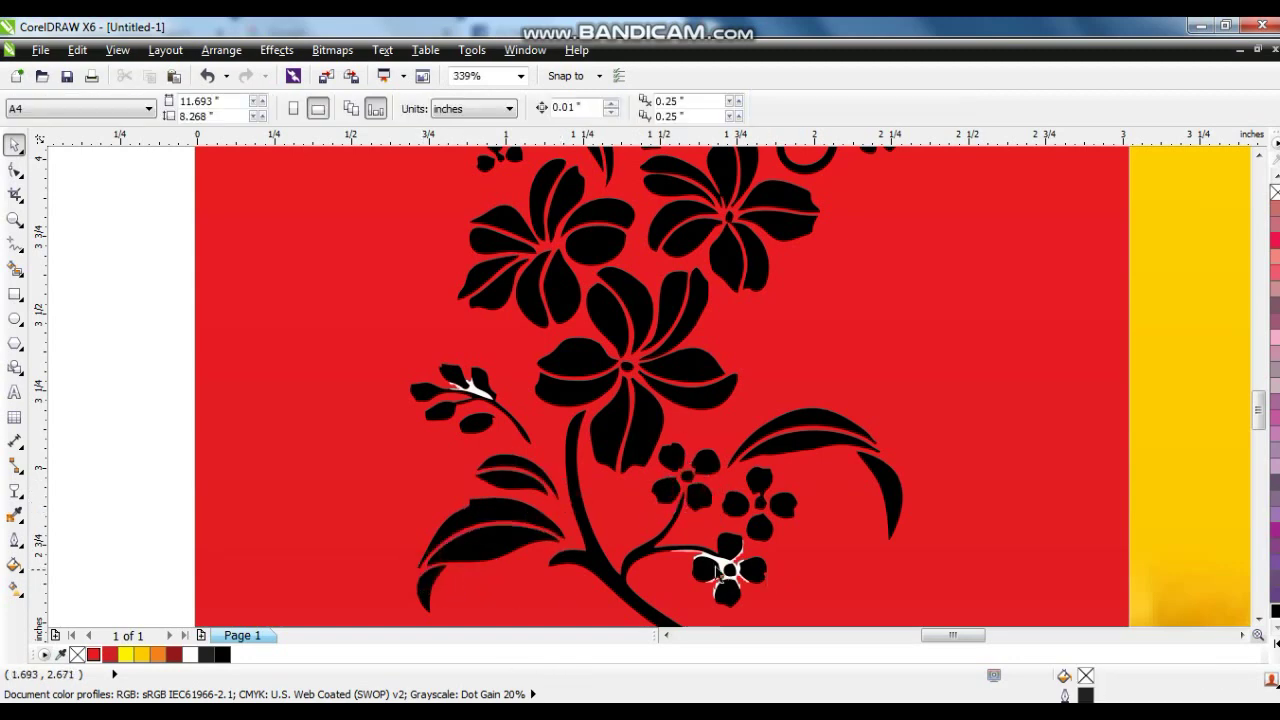
{"action": "left_click", "coordinate": [718, 566]}
{"action": "key", "text": "Delete"}
{"action": "left_click", "coordinate": [474, 389]}
{"action": "key", "text": "Delete"}
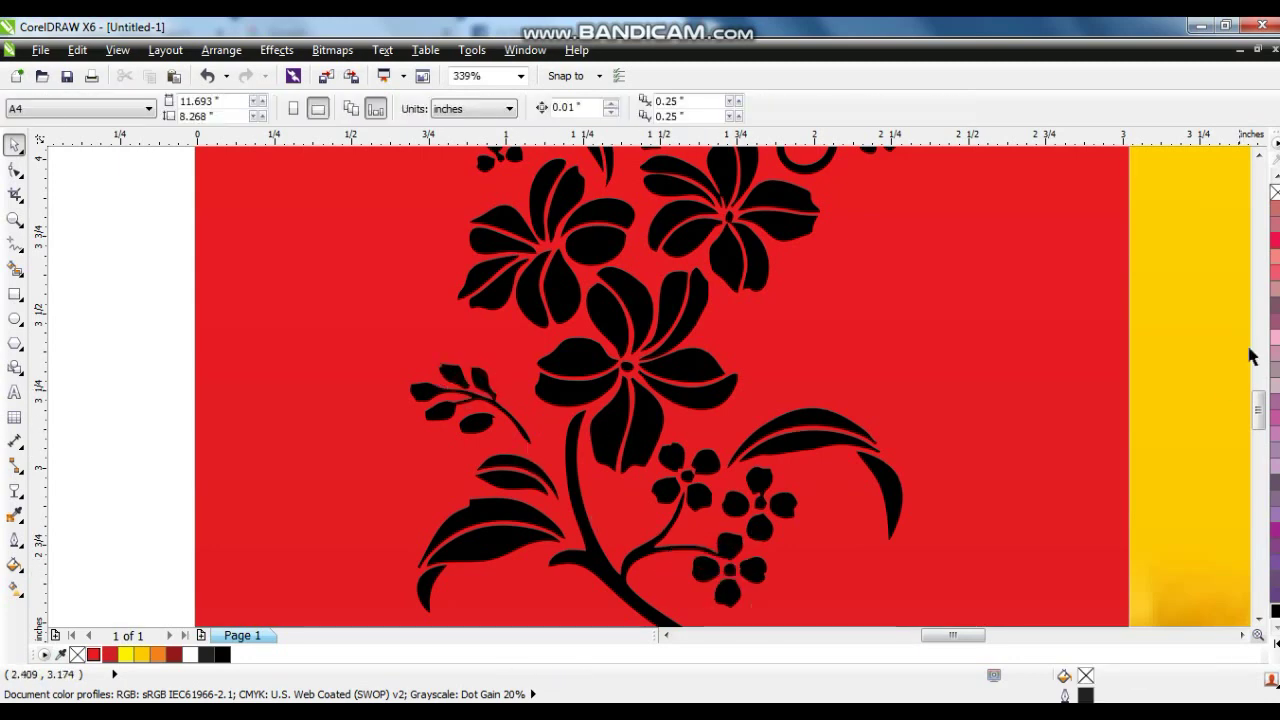
- Delete the remaining white piece behind the small blossom above the large flowers
{"action": "left_click", "coordinate": [1260, 160]}
{"action": "left_click", "coordinate": [1260, 160]}
{"action": "left_click", "coordinate": [1260, 160]}
{"action": "left_click", "coordinate": [645, 260]}
{"action": "key", "text": "Delete"}
{"action": "scroll", "coordinate": [740, 340], "scroll_direction": "down", "scroll_amount": 3}
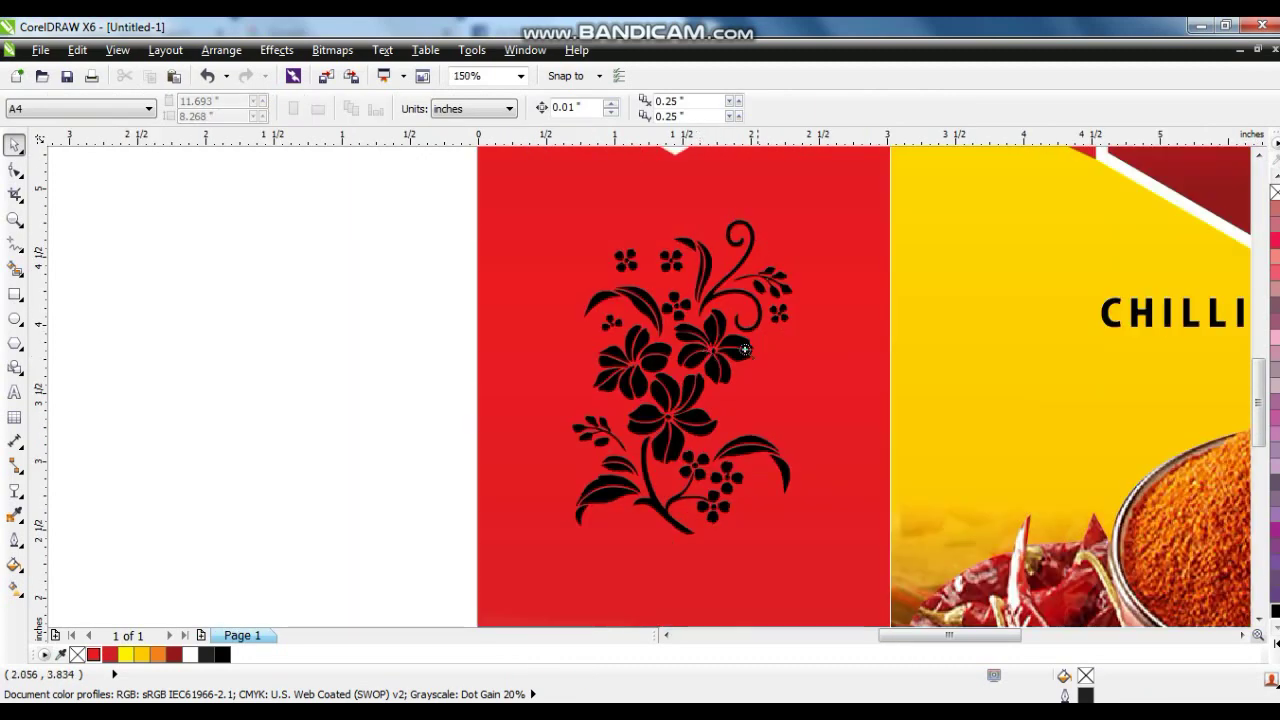
- Merge all floral pieces into one curve and place it over the front panel's left edge, enlarged to about 2.52 by 3.60 inches
{"action": "left_click", "coordinate": [310, 234]}
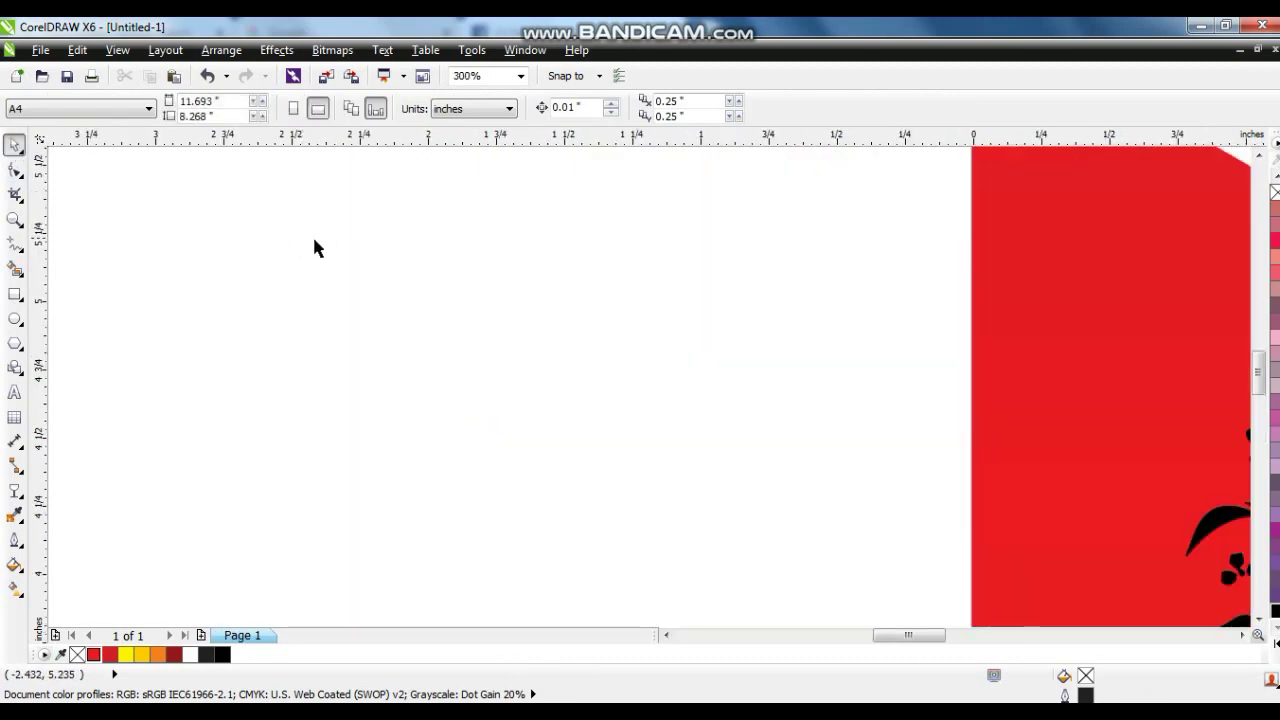
{"action": "key", "text": "F4"}
{"action": "left_click_drag", "start_coordinate": [568, 345], "coordinate": [690, 455]}
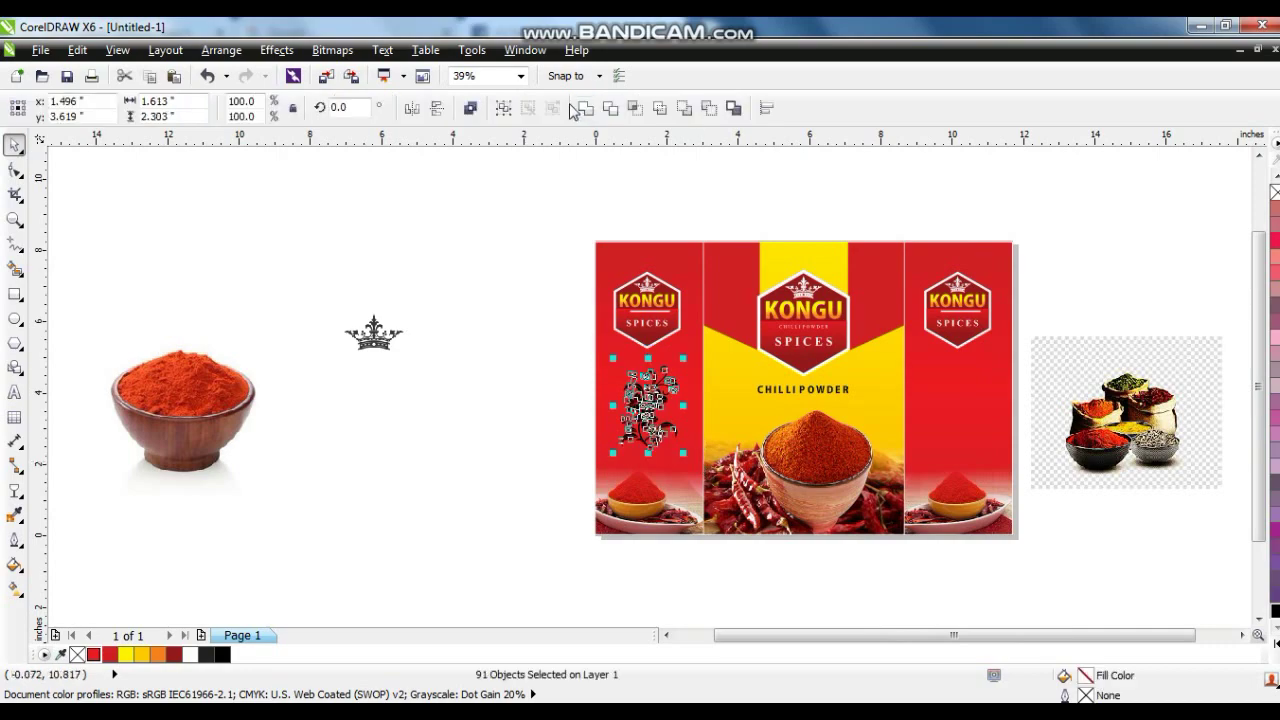
{"action": "key", "text": "shift+F2"}
{"action": "scroll", "coordinate": [697, 357], "scroll_direction": "down", "scroll_amount": 2}
{"action": "left_click_drag", "start_coordinate": [684, 356], "coordinate": [861, 346]}
{"action": "left_click_drag", "start_coordinate": [930, 249], "coordinate": [975, 187]}
{"action": "left_click_drag", "start_coordinate": [894, 272], "coordinate": [907, 239]}
{"action": "key", "text": "shift+F2"}
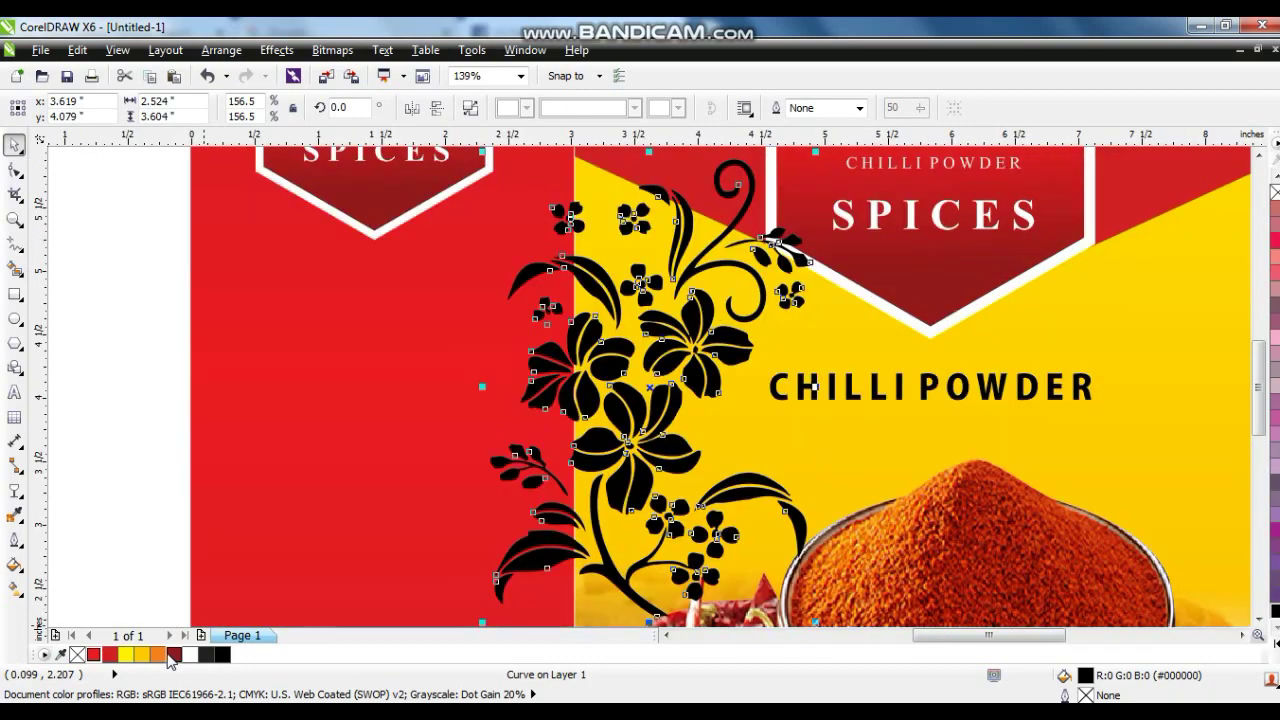
- Fill the floral curve with orange
{"action": "left_click", "coordinate": [157, 655]}
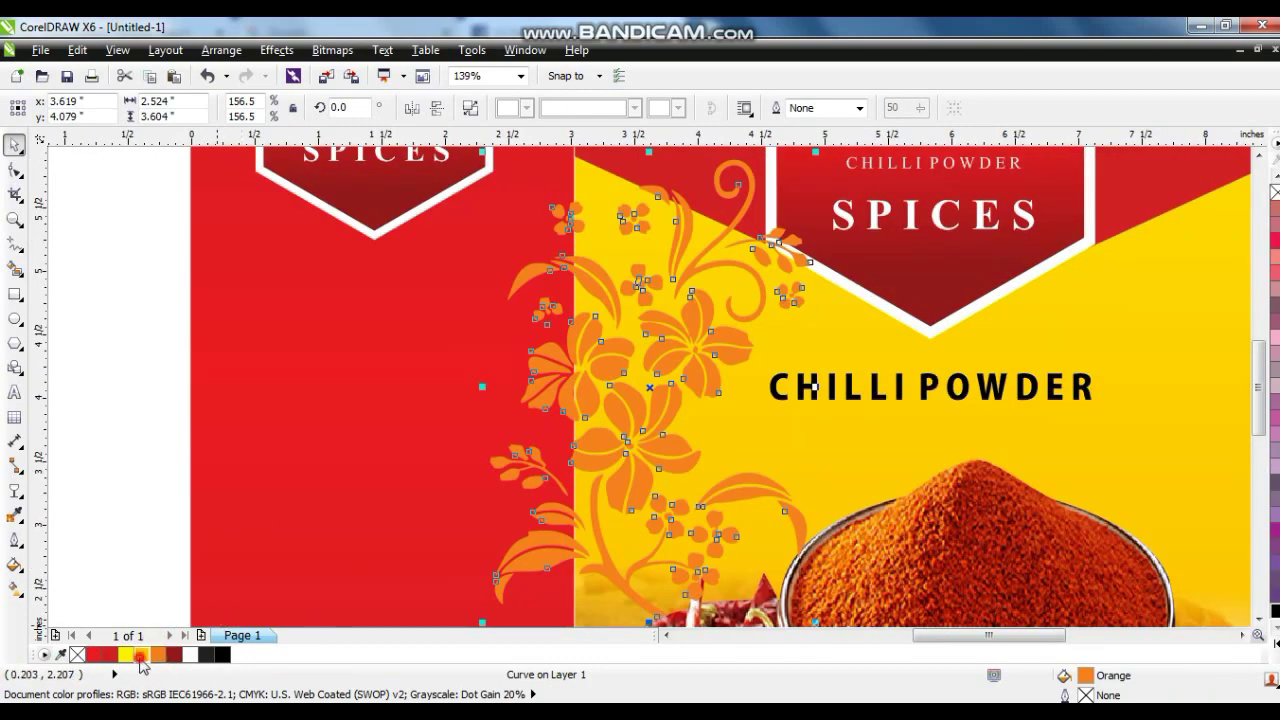
{"action": "left_click", "coordinate": [141, 656]}
{"action": "left_click", "coordinate": [159, 655]}
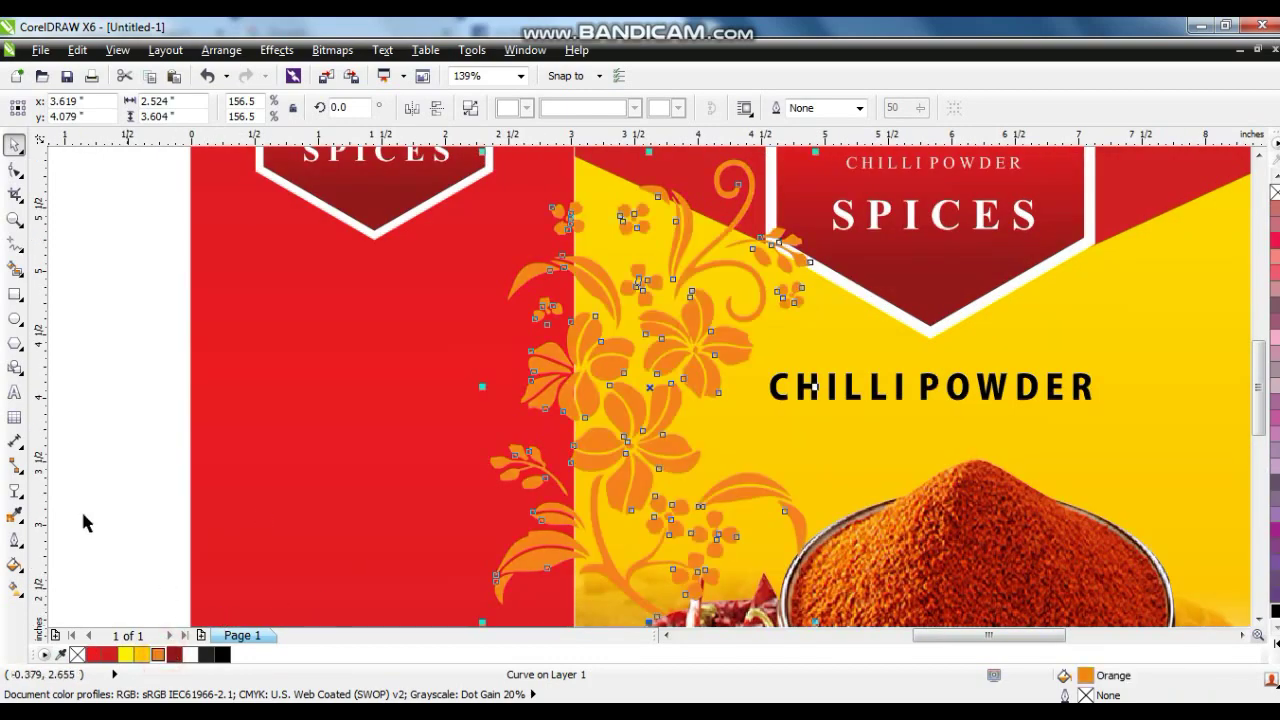
- Apply a linear transparency to the orange floral so it fades out toward the CHILLI POWDER text
{"action": "left_click", "coordinate": [15, 490]}
{"action": "left_click_drag", "start_coordinate": [567, 430], "coordinate": [820, 395]}
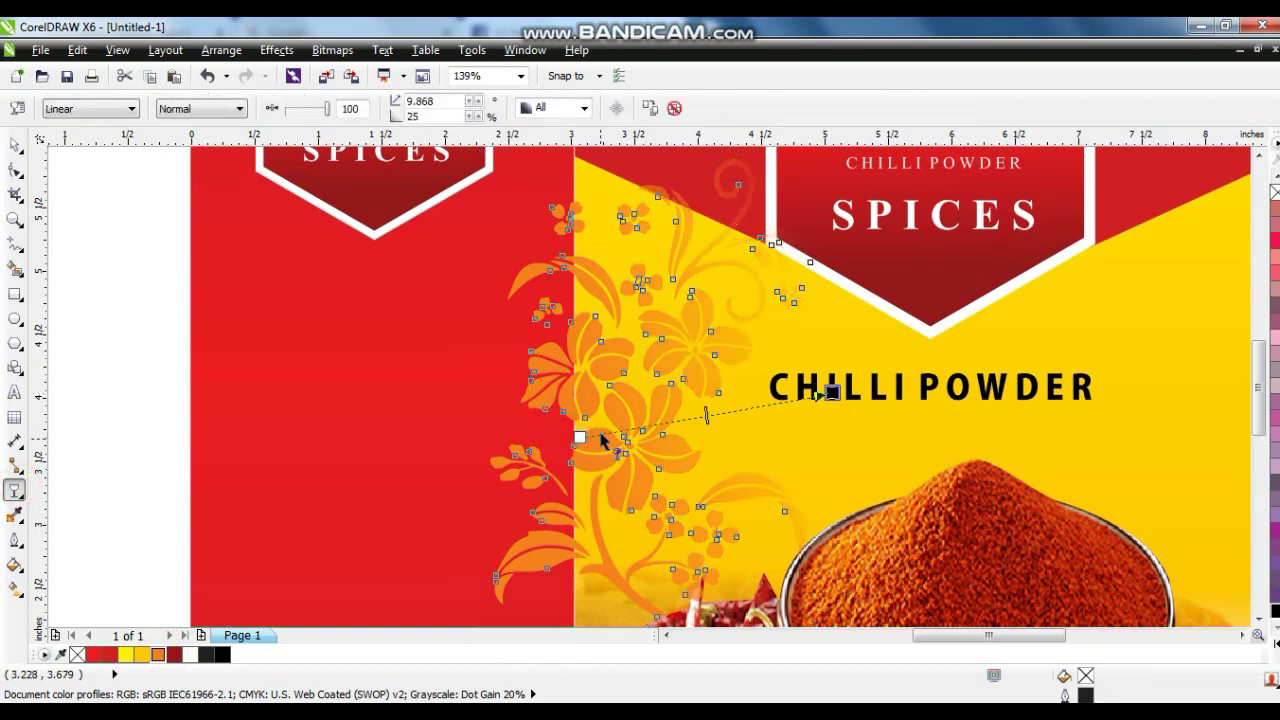
{"action": "left_click_drag", "start_coordinate": [567, 430], "coordinate": [551, 404]}
{"action": "left_click_drag", "start_coordinate": [826, 394], "coordinate": [818, 398]}
{"action": "left_click", "coordinate": [17, 145]}
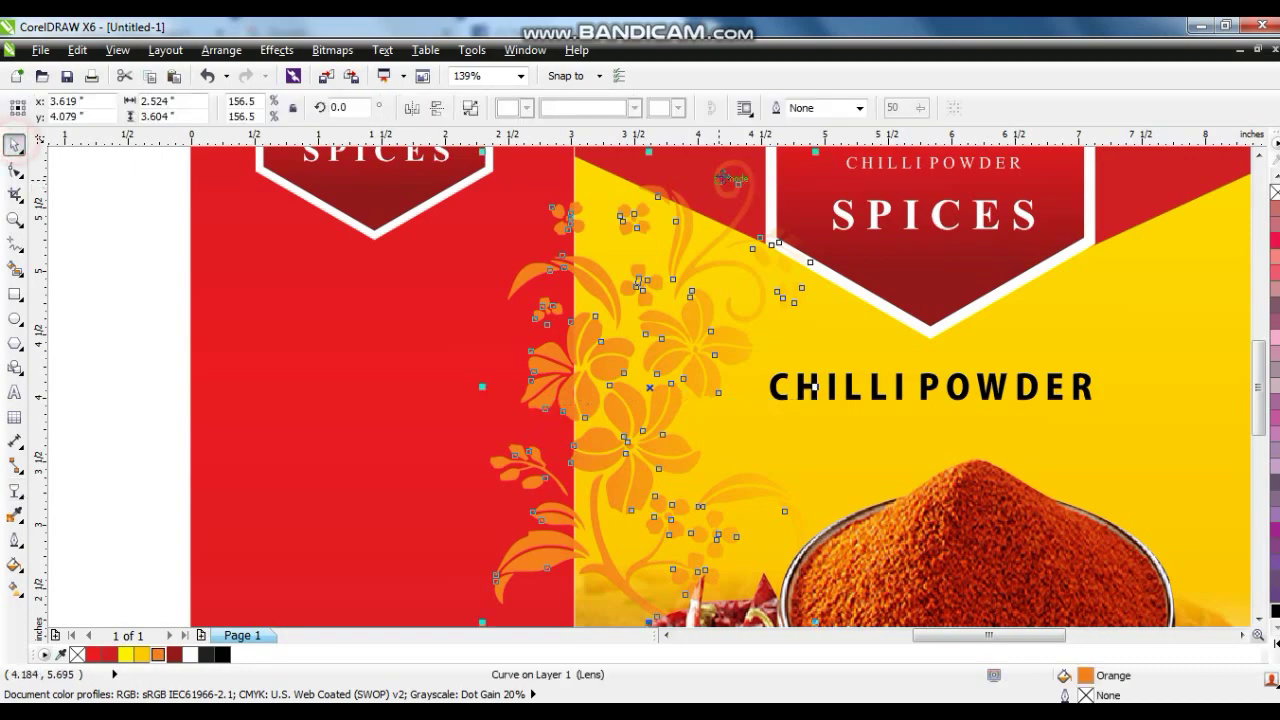
- Scale the floral to about 2.40 by 3.43 inches and place a horizontally mirrored copy at the front panel's right edge
{"action": "left_click_drag", "start_coordinate": [815, 154], "coordinate": [812, 170]}
{"action": "left_click_drag", "start_coordinate": [711, 329], "coordinate": [701, 324]}
{"action": "scroll", "coordinate": [736, 333], "scroll_direction": "down", "scroll_amount": 2}
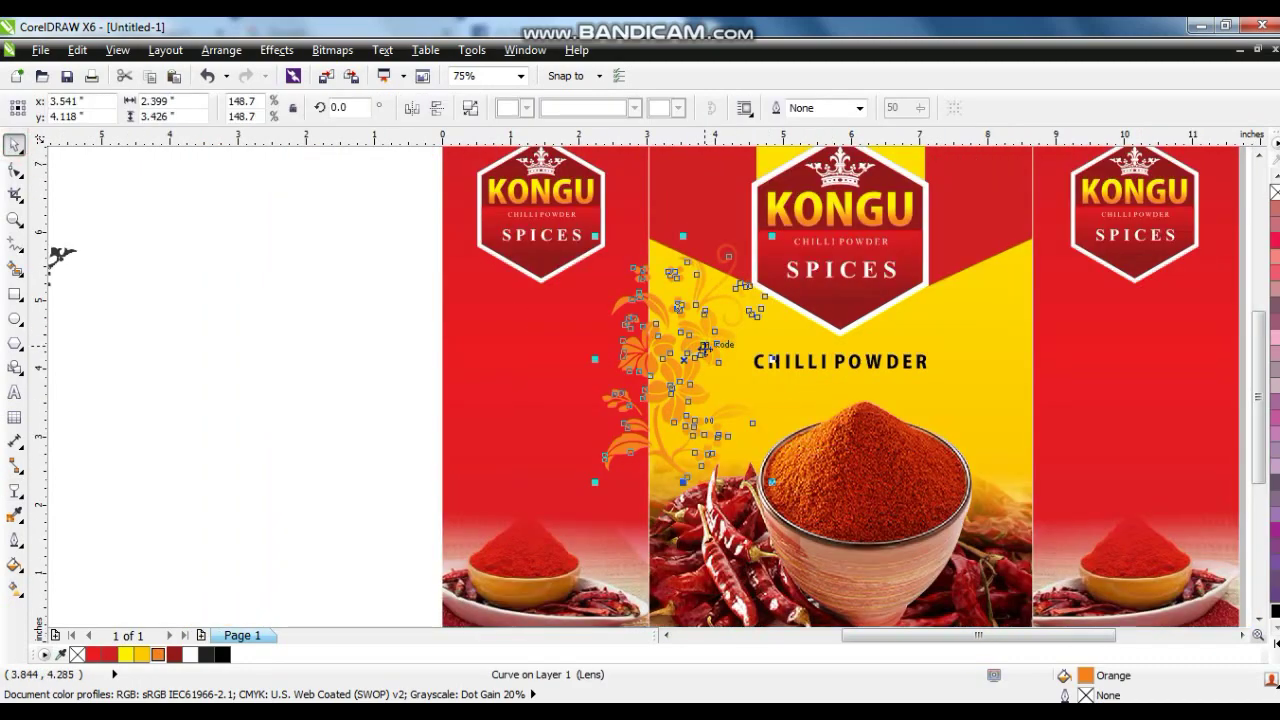
{"action": "left_click", "coordinate": [411, 107]}
{"action": "left_click_drag", "start_coordinate": [725, 352], "coordinate": [1025, 364]}
- PowerClip both orange florals inside the front panel's yellow rectangle
{"action": "key", "text": "alt+c"}
{"action": "key", "text": "w"}
{"action": "key", "text": "p"}
{"action": "left_click", "coordinate": [972, 284]}
{"action": "left_click", "coordinate": [680, 366]}
{"action": "key", "text": "alt+c"}
{"action": "key", "text": "w"}
{"action": "key", "text": "p"}
{"action": "left_click", "coordinate": [966, 248]}
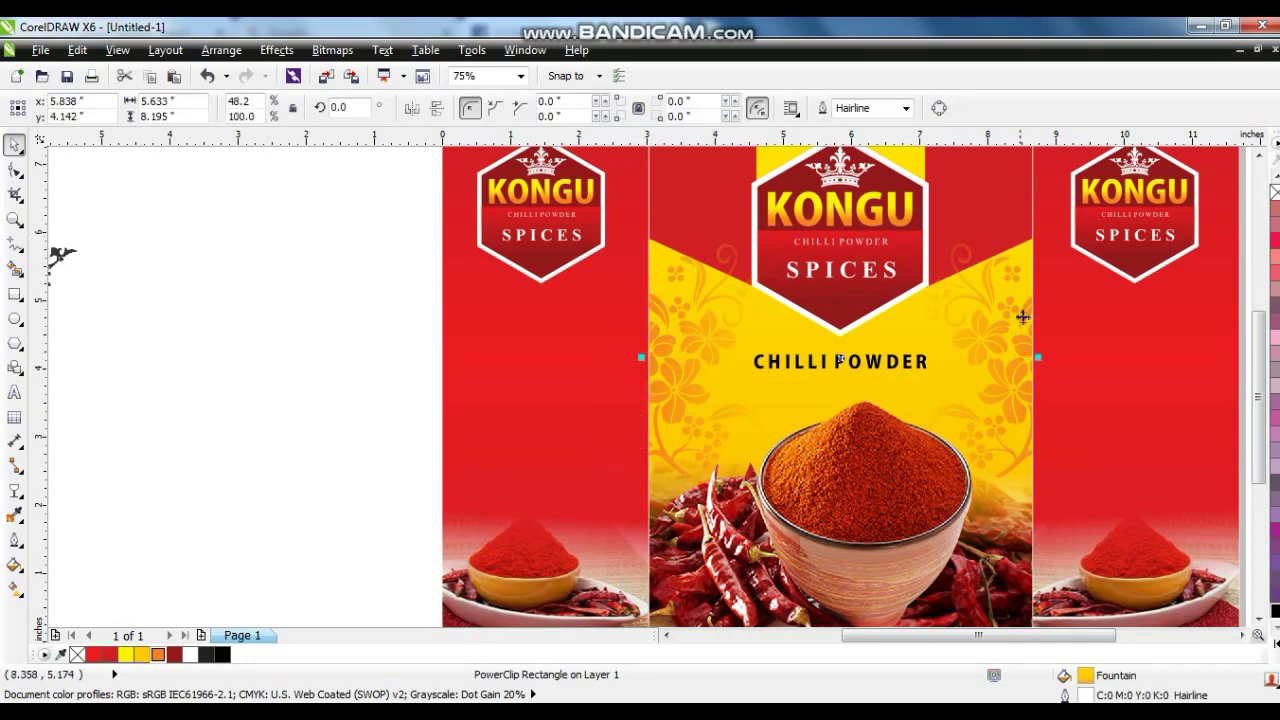
{"action": "key", "text": "Escape"}
- Copy the right floral from the front panel's PowerClip contents and paste it onto the right red side panel
{"action": "scroll", "coordinate": [943, 427], "scroll_direction": "down", "scroll_amount": 1}
{"action": "left_click_drag", "start_coordinate": [646, 192], "coordinate": [1143, 555]}
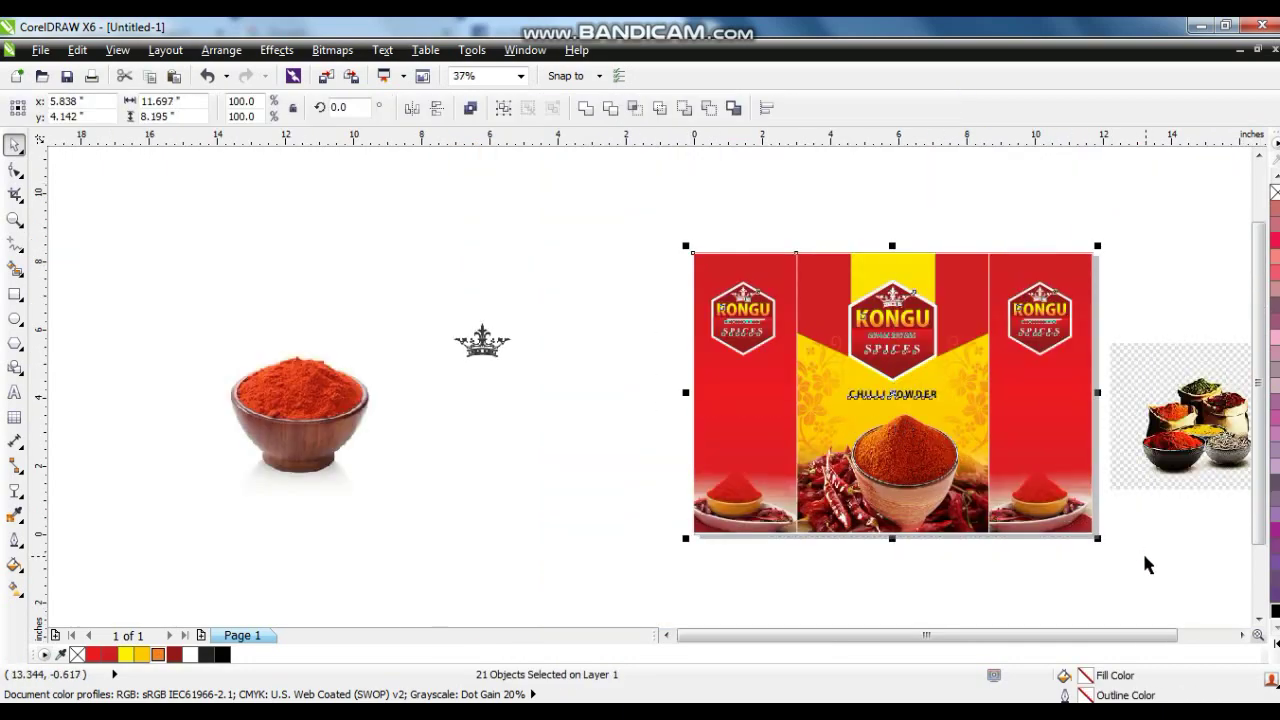
{"action": "key", "text": "shift+F2"}
{"action": "key", "text": "Escape"}
{"action": "left_click", "coordinate": [793, 427]}
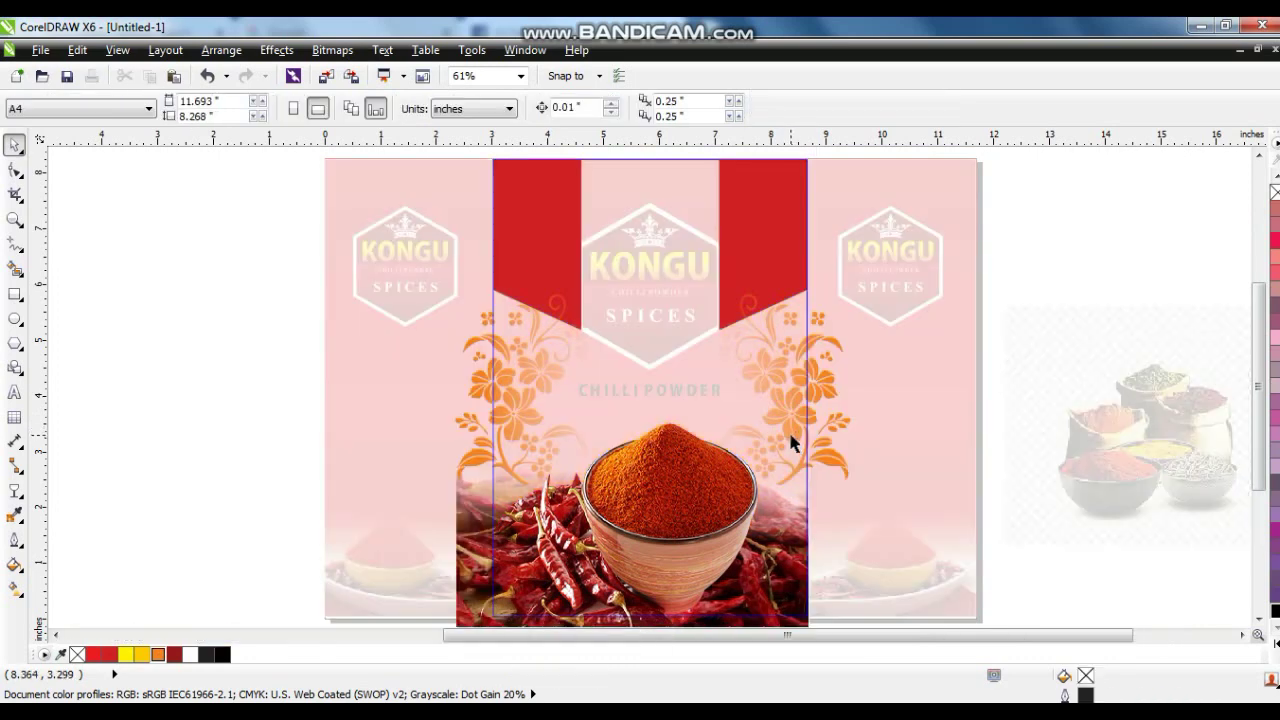
{"action": "left_click", "coordinate": [792, 441]}
{"action": "left_click_drag", "start_coordinate": [790, 427], "coordinate": [908, 459]}
{"action": "key", "text": "ctrl+z"}
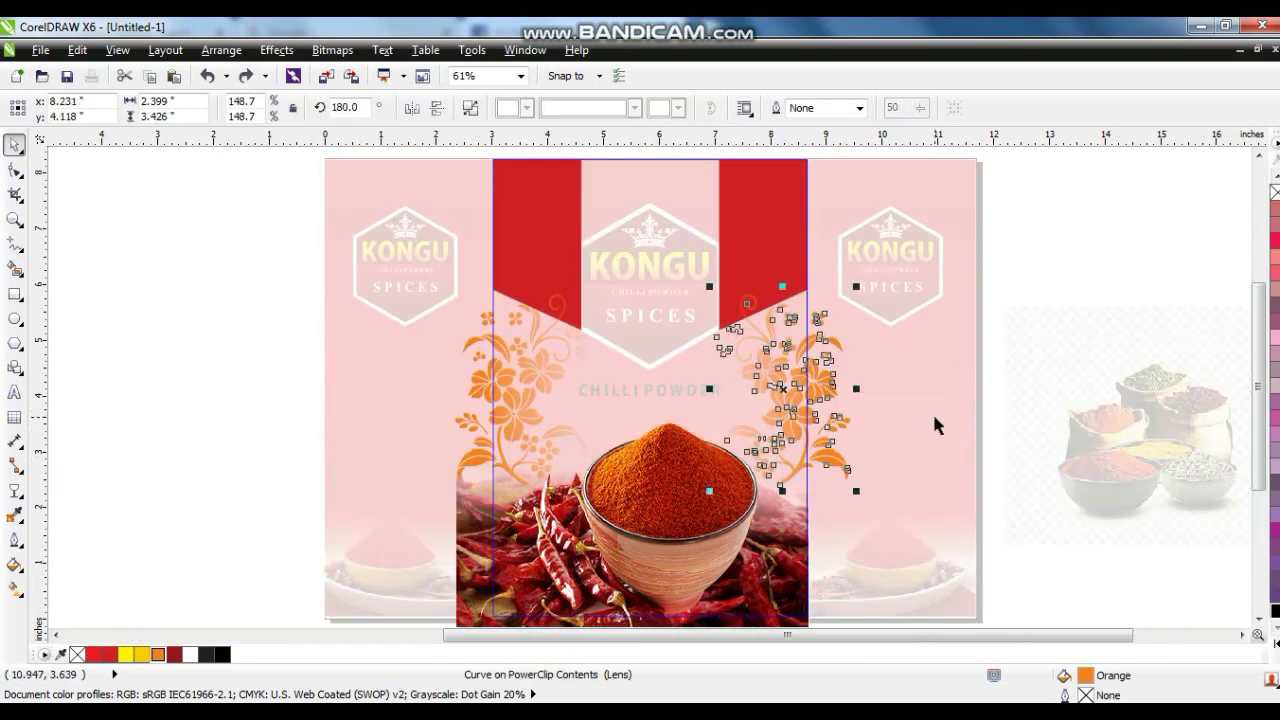
{"action": "left_click", "coordinate": [938, 421], "text": "ctrl"}
{"action": "key", "text": "ctrl+v"}
{"action": "left_click_drag", "start_coordinate": [815, 404], "coordinate": [938, 446]}
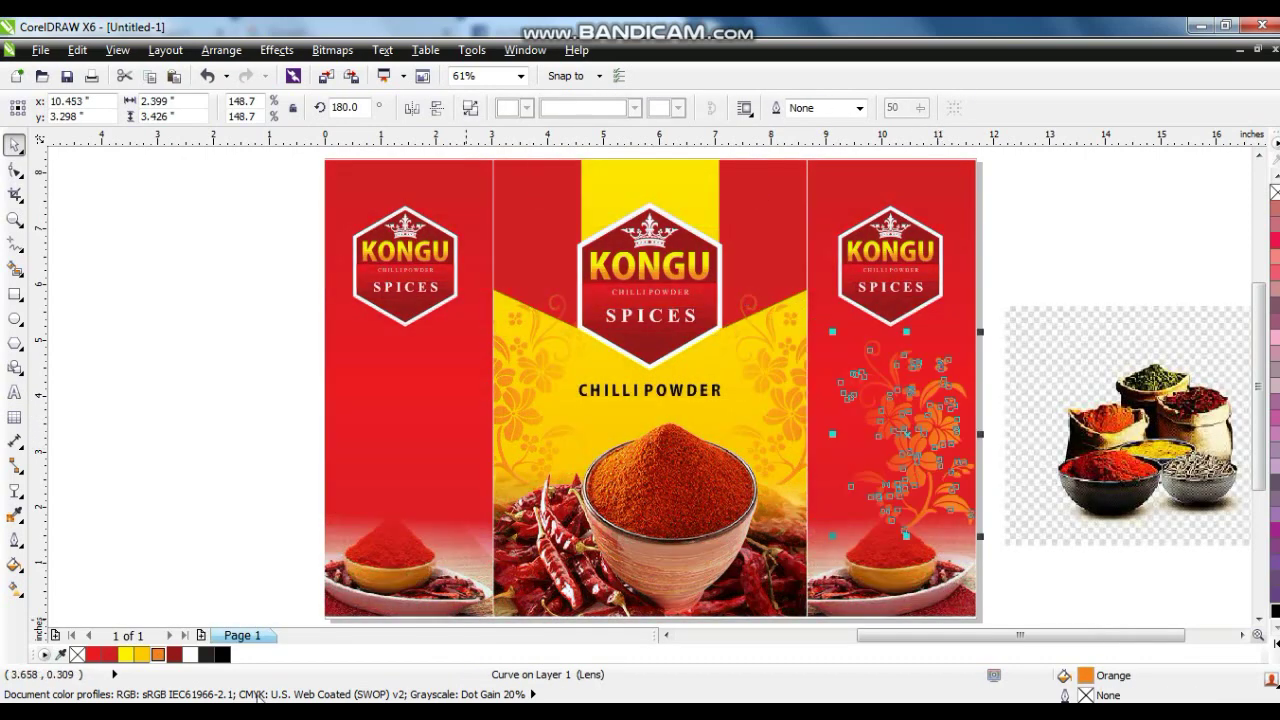
- Fill the pasted floral with dark red C24 M100 Y100 K28 and enlarge it to about 4.79 by 6.83 inches
{"action": "left_click", "coordinate": [109, 655]}
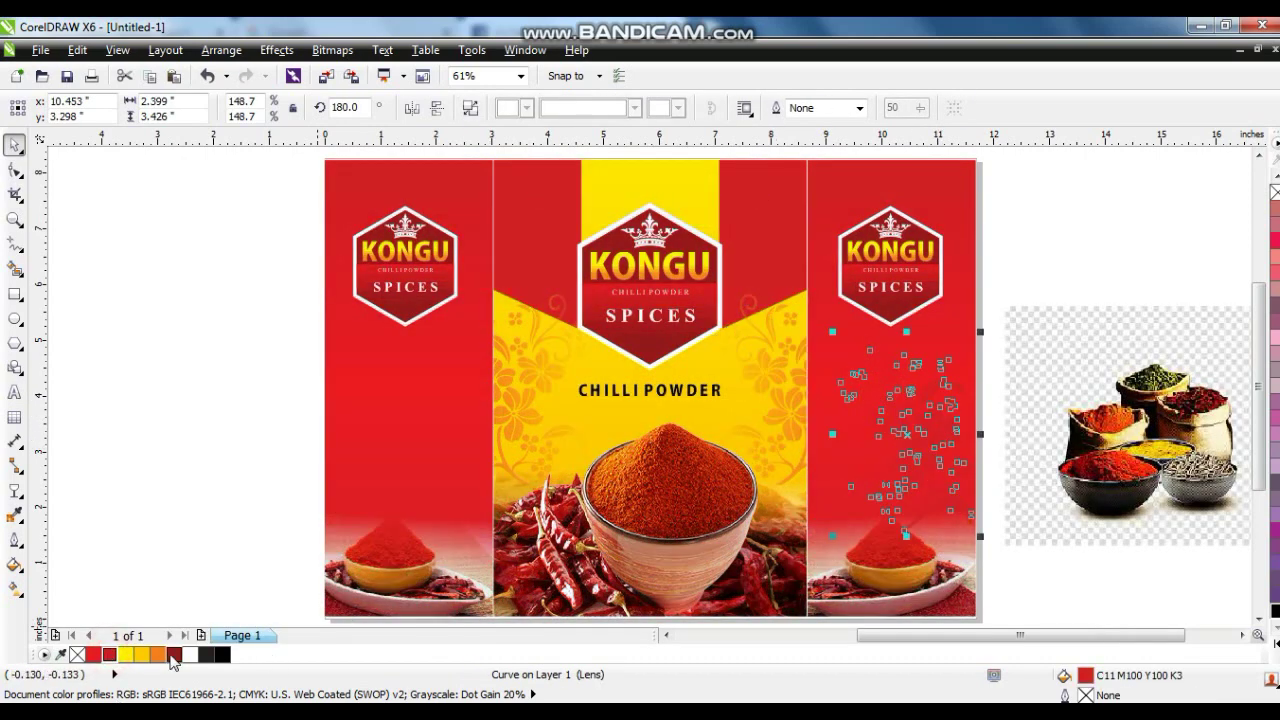
{"action": "left_click", "coordinate": [172, 656]}
{"action": "left_click_drag", "start_coordinate": [981, 331], "coordinate": [1046, 237]}
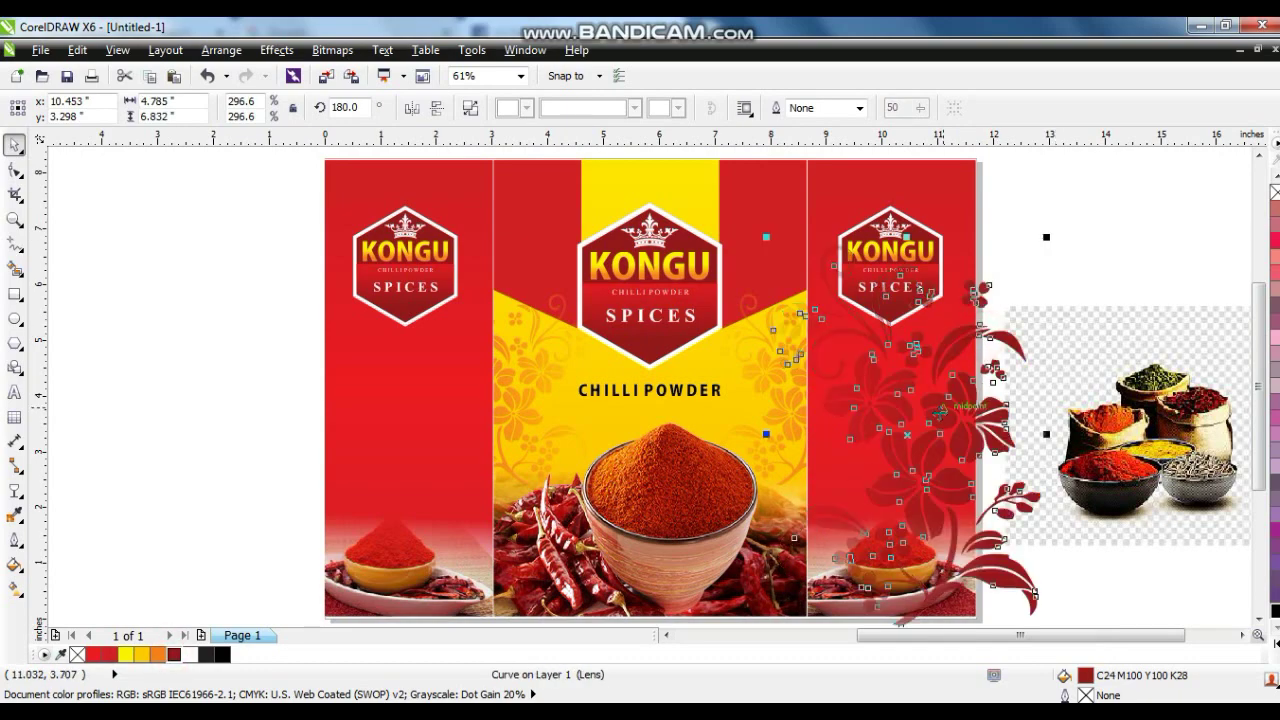
- Place a horizontally mirrored copy of the dark red floral on the left side panel and PowerClip it into the red background
{"action": "left_click_drag", "start_coordinate": [940, 410], "coordinate": [405, 362]}
{"action": "left_click", "coordinate": [403, 110]}
{"action": "key", "text": "alt+c"}
{"action": "key", "text": "w"}
{"action": "key", "text": "p"}
{"action": "left_click", "coordinate": [367, 180]}
- PowerClip the right dark red floral into the red background of the right side panel
{"action": "left_click", "coordinate": [969, 394]}
{"action": "key", "text": "alt+c"}
{"action": "key", "text": "w"}
{"action": "key", "text": "p"}
{"action": "left_click", "coordinate": [964, 207]}
{"action": "left_click", "coordinate": [979, 251]}
{"action": "key", "text": "alt+c"}
{"action": "key", "text": "w"}
{"action": "key", "text": "p"}
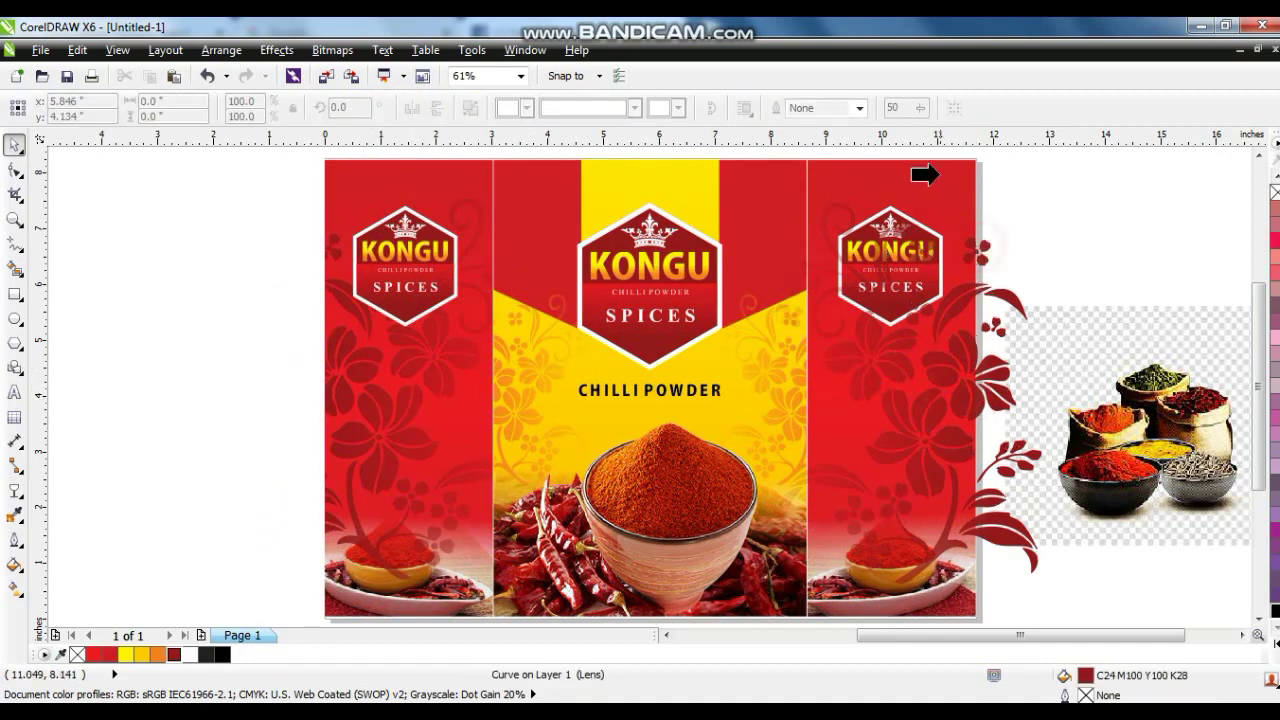
{"action": "left_click", "coordinate": [936, 173]}
- Edit the red background's PowerClip contents and bring both chilli bowl images in front of the dark red florals
{"action": "left_click", "coordinate": [892, 589], "text": "ctrl"}
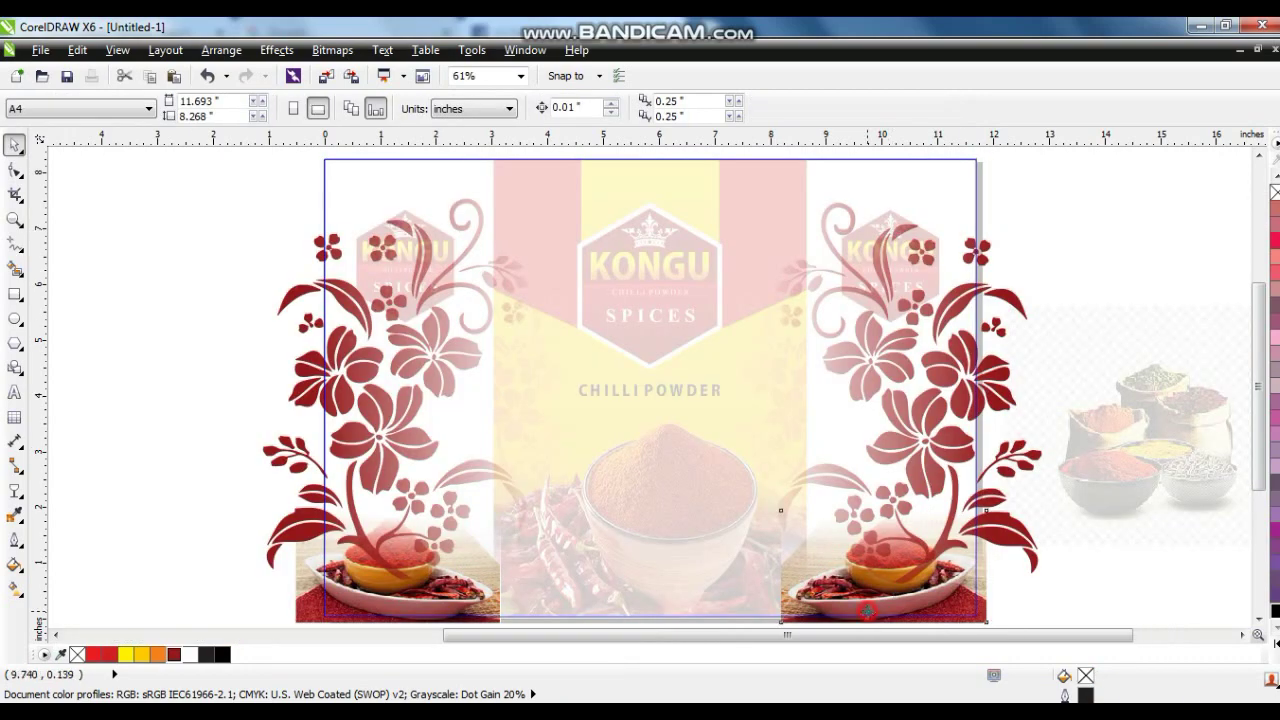
{"action": "left_click", "coordinate": [868, 619]}
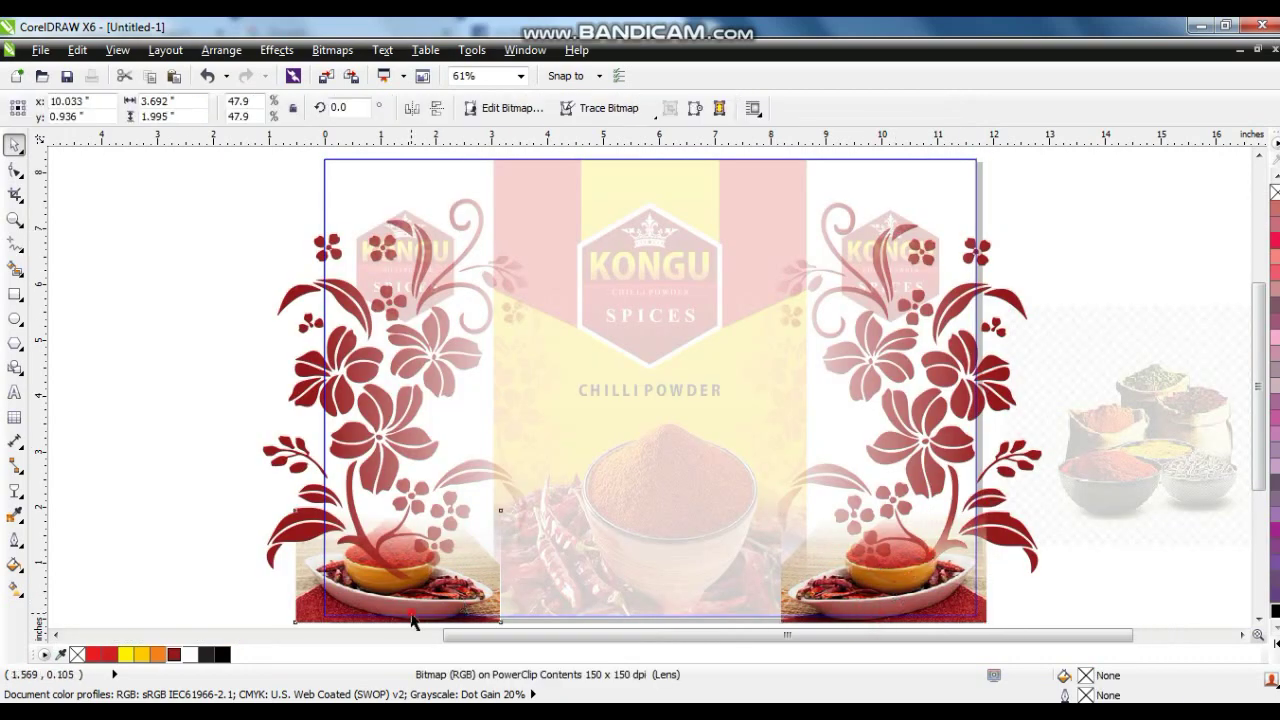
{"action": "key", "text": "shift+Page_Up"}
{"action": "key", "text": "alt+c"}
{"action": "key", "text": "w"}
{"action": "key", "text": "f"}
{"action": "key", "text": "Escape"}
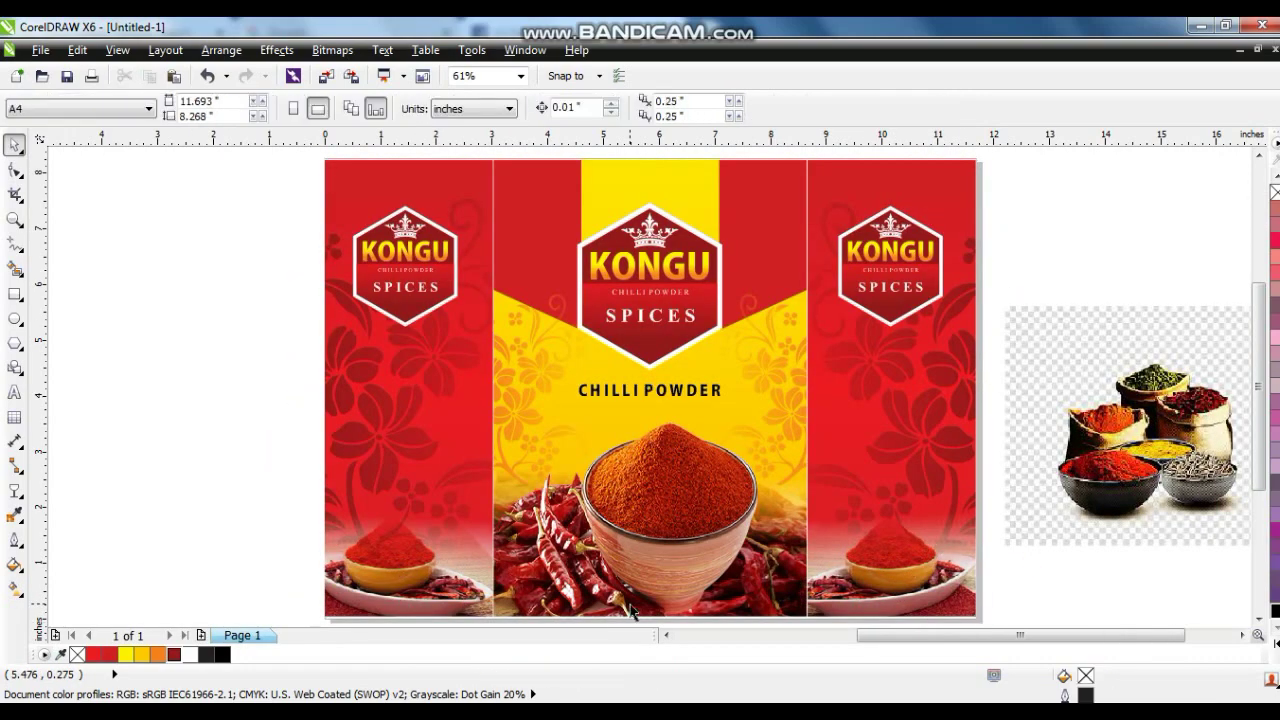
- Edit the red background's PowerClip contents and stretch the linear transparency outward on both dark red florals to make them fainter
{"action": "scroll", "coordinate": [680, 493], "scroll_direction": "down", "scroll_amount": 2}
{"action": "left_click_drag", "start_coordinate": [449, 211], "coordinate": [1012, 597]}
{"action": "key", "text": "shift+F2"}
{"action": "key", "text": "Escape"}
{"action": "left_click", "coordinate": [790, 403], "text": "ctrl"}
{"action": "left_click", "coordinate": [773, 414]}
{"action": "left_click", "coordinate": [14, 491]}
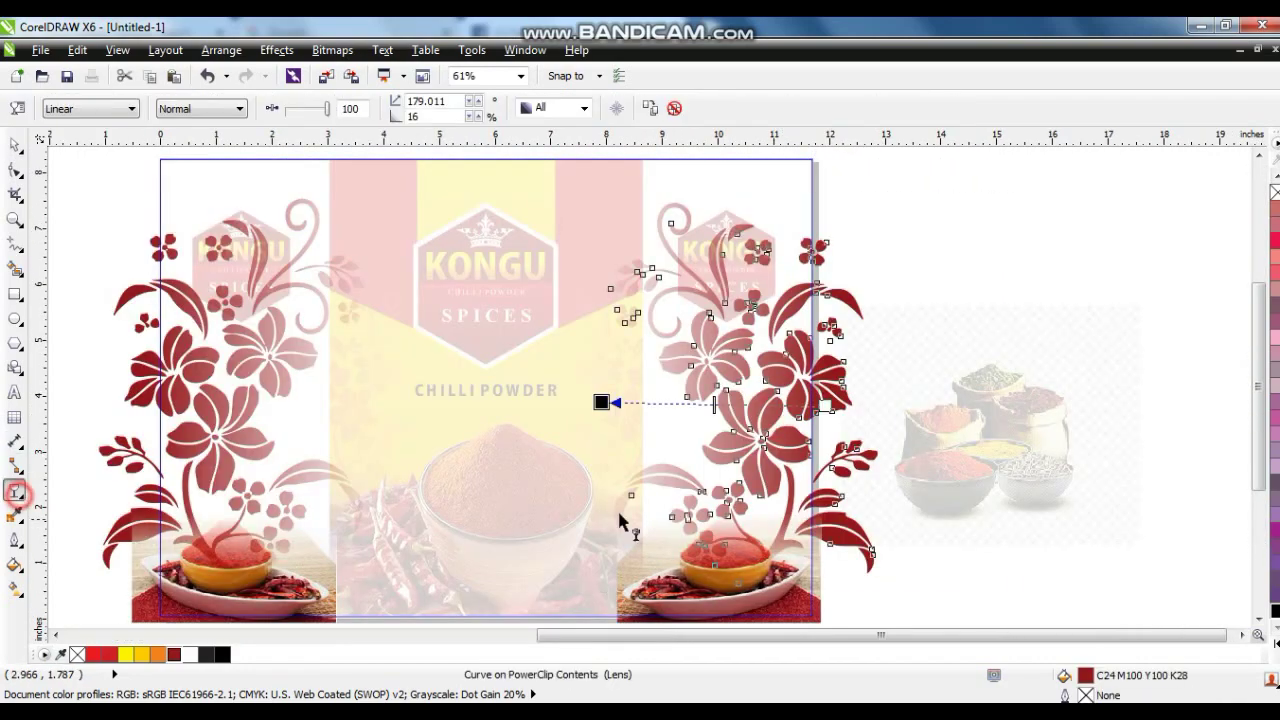
{"action": "left_click_drag", "start_coordinate": [833, 409], "coordinate": [1123, 418]}
{"action": "left_click", "coordinate": [212, 406]}
{"action": "scroll", "coordinate": [267, 438], "scroll_direction": "down", "scroll_amount": 1}
{"action": "left_click_drag", "start_coordinate": [206, 421], "coordinate": [70, 431]}
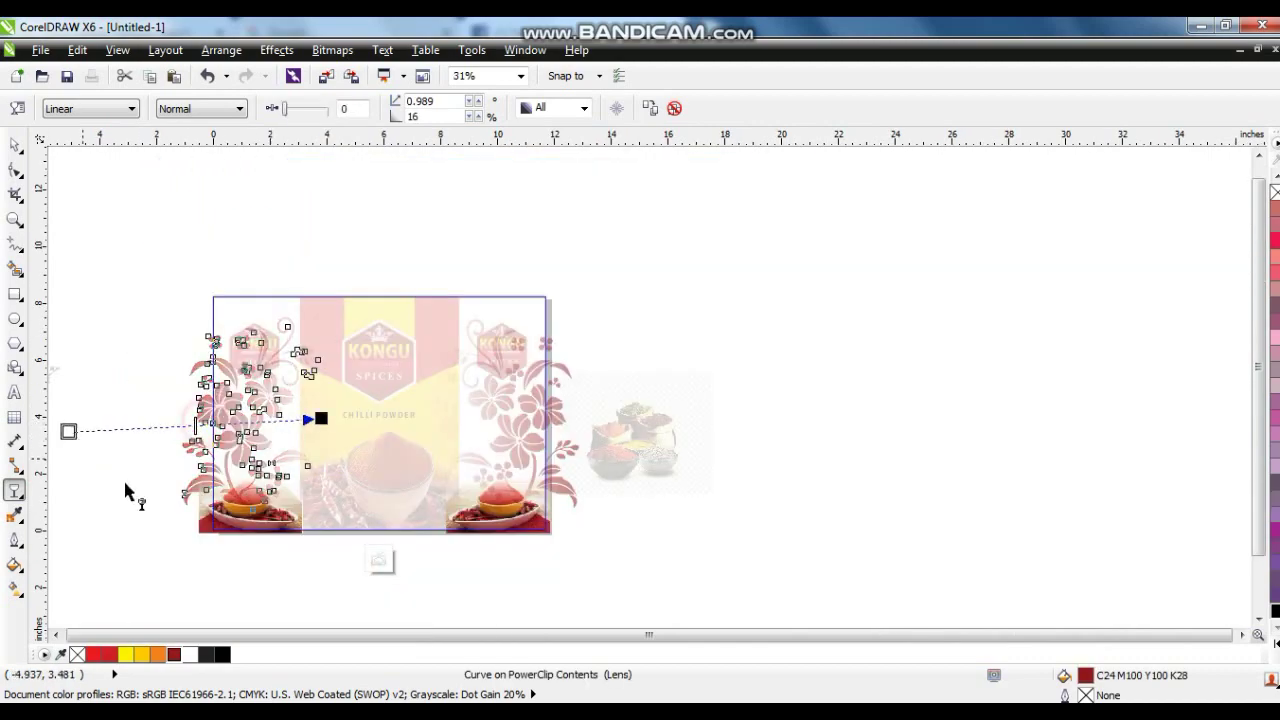
{"action": "left_click", "coordinate": [14, 145]}
{"action": "left_click", "coordinate": [175, 272], "text": "ctrl"}
- Delete the leftover spice bags image, crown and wooden chilli bowl image lying beside the page
{"action": "left_click_drag", "start_coordinate": [180, 226], "coordinate": [748, 561]}
{"action": "key", "text": "shift+F2"}
{"action": "left_click", "coordinate": [965, 478]}
{"action": "key", "text": "Delete"}
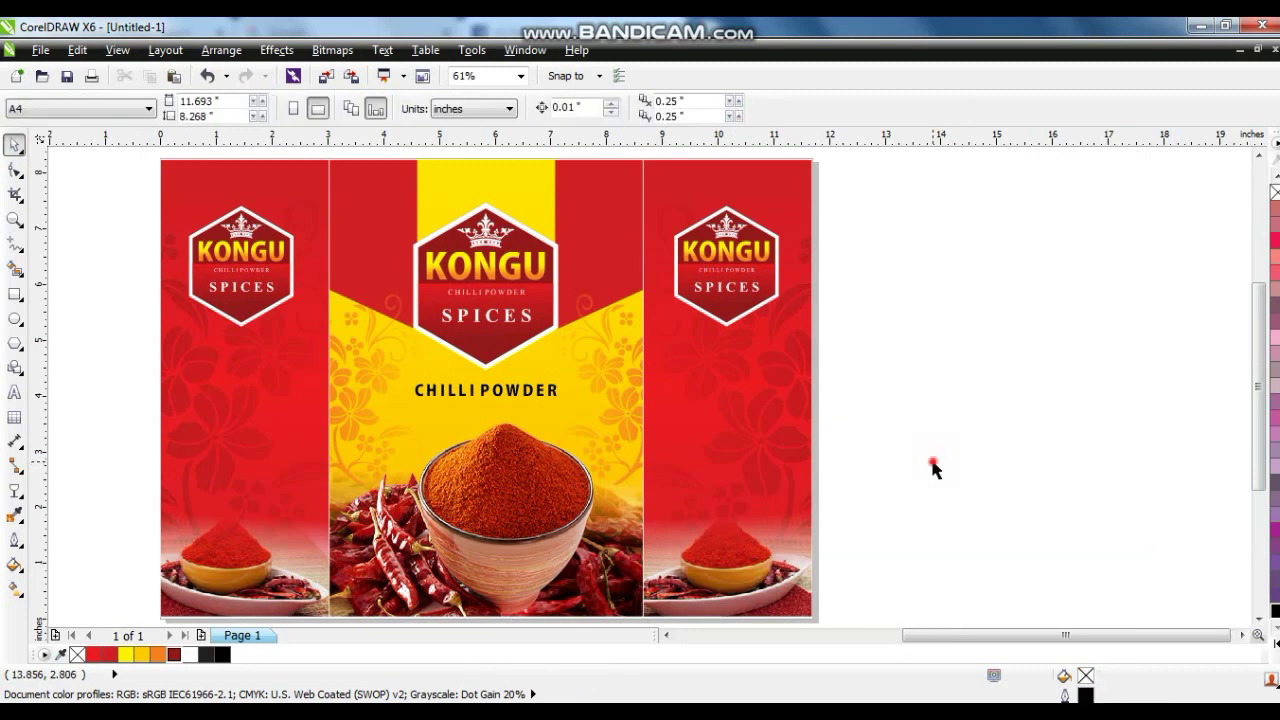
{"action": "key", "text": "F4"}
{"action": "left_click_drag", "start_coordinate": [311, 451], "coordinate": [531, 229]}
{"action": "key", "text": "Delete"}
{"action": "left_click", "coordinate": [526, 474]}
{"action": "left_click", "coordinate": [288, 438]}
{"action": "key", "text": "Delete"}
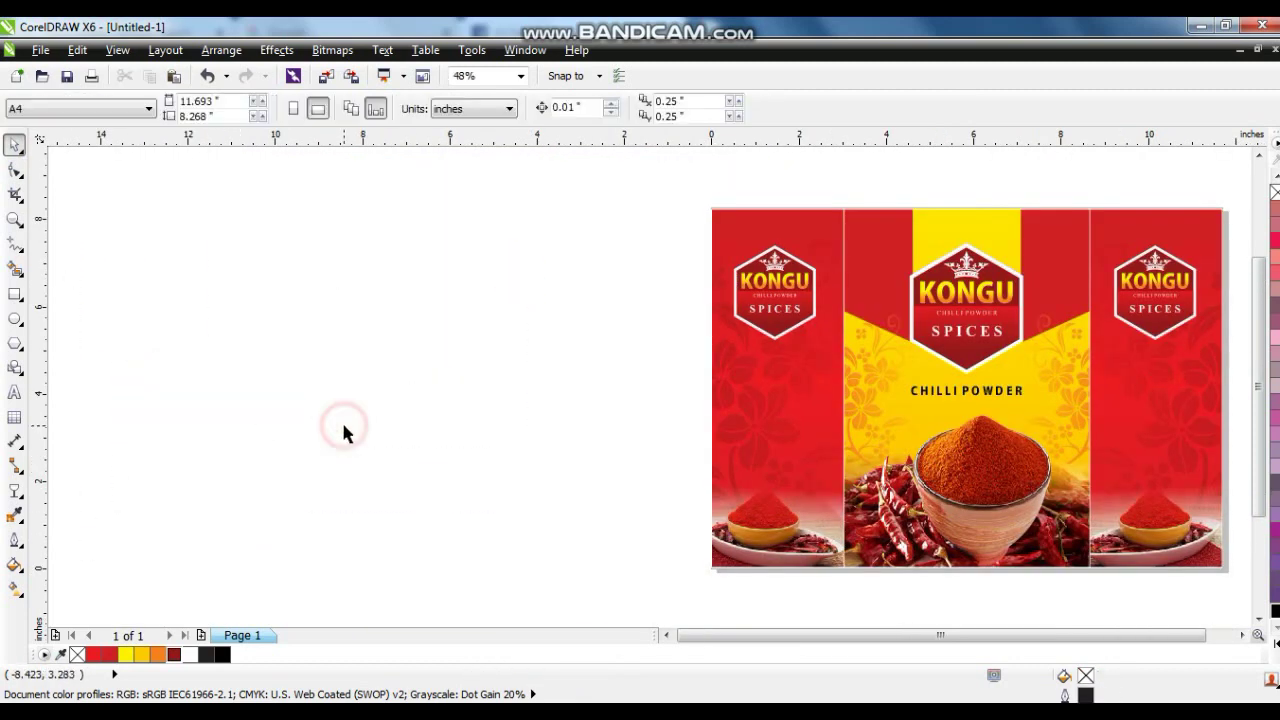
- Fit the finished package layout in view and preview it full screen
{"action": "key", "text": "F4"}
{"action": "key", "text": "F9"}
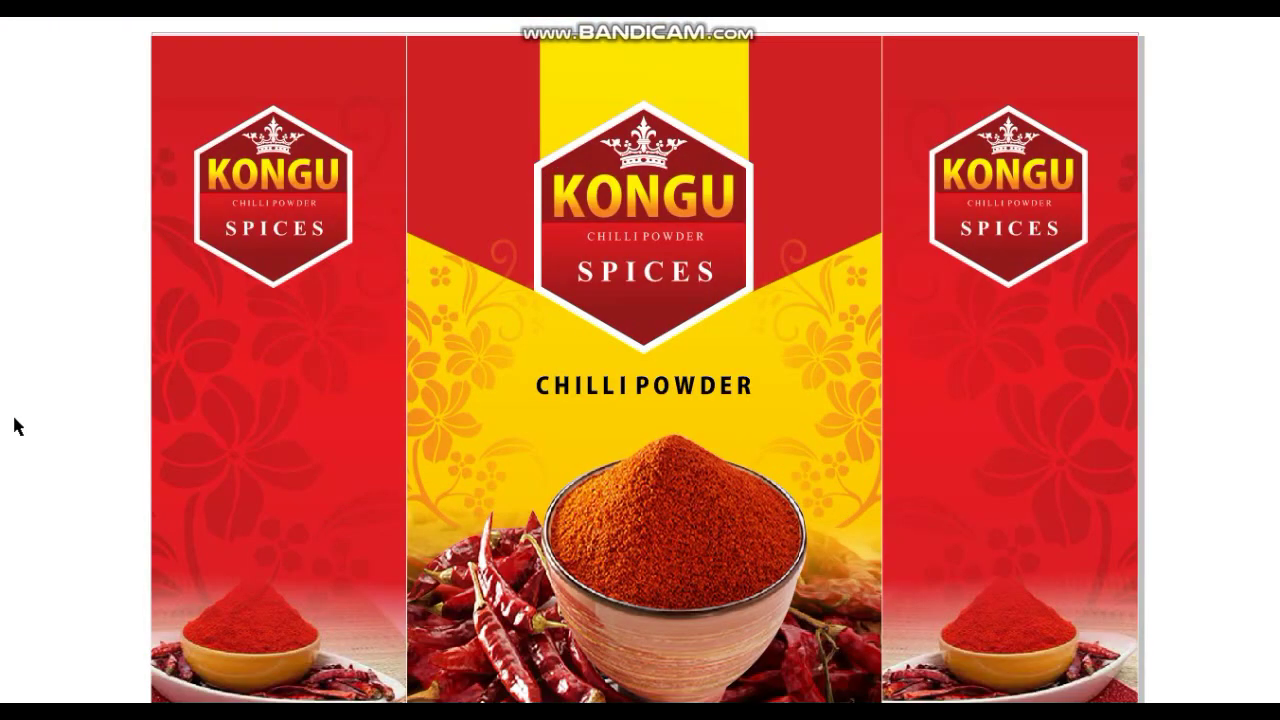